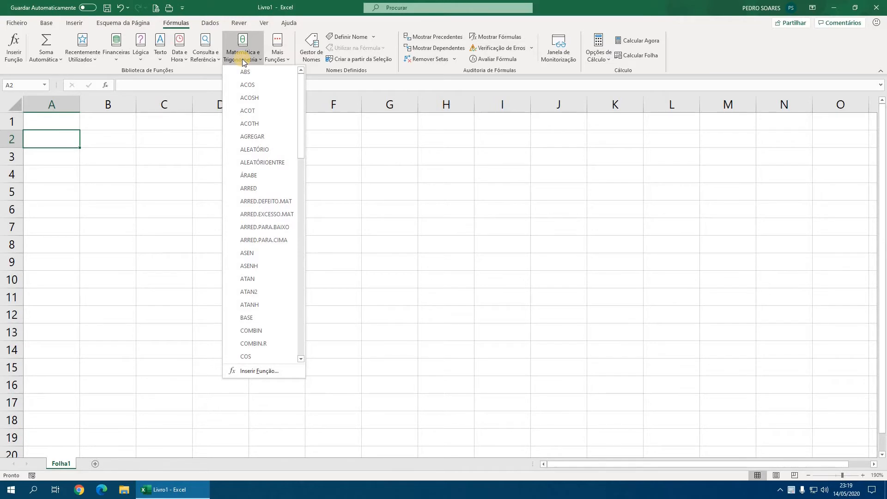
# Start the SOMA function and switch to SOMA.SE in cell A1 to view their arguments, and cancel the entry
pyautogui.click(53, 121)
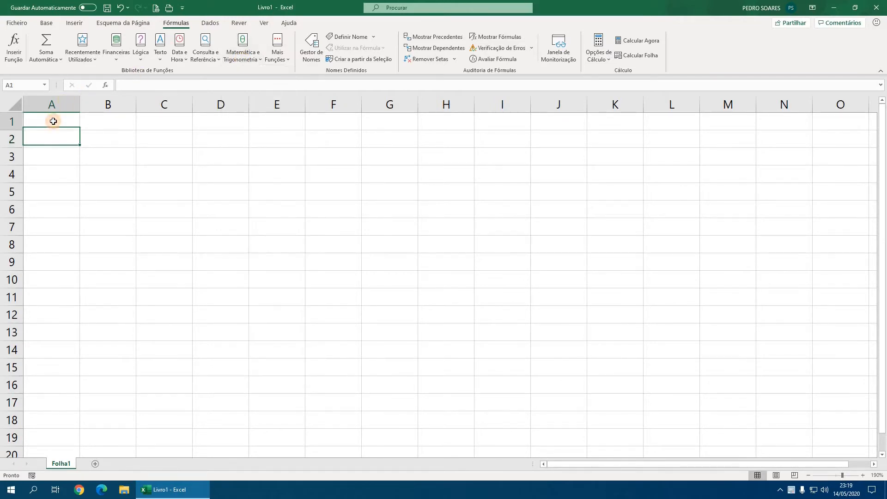
pyautogui.doubleClick(54, 122)
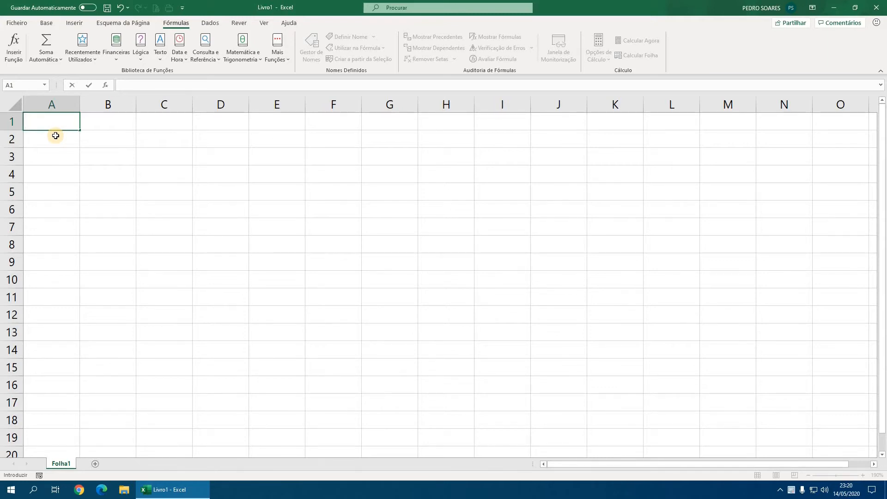
pyautogui.write('=som')
pyautogui.press('Tab')
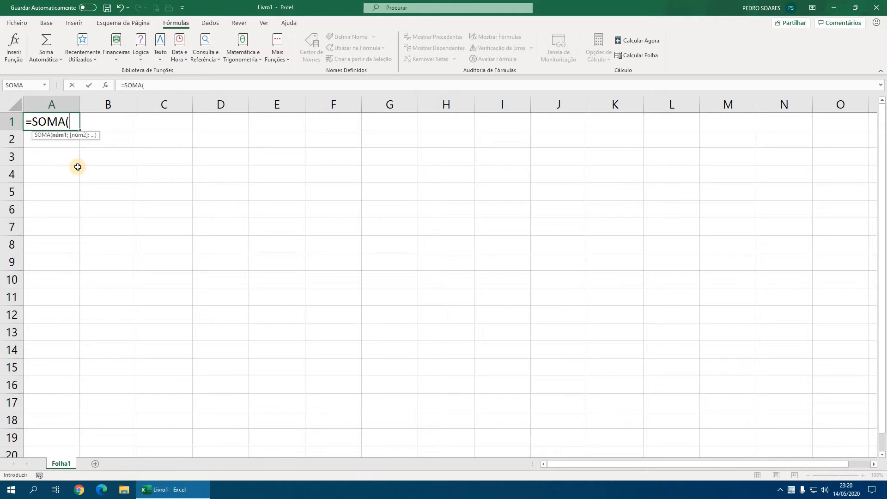
pyautogui.press('BackSpace')
pyautogui.write('.s')
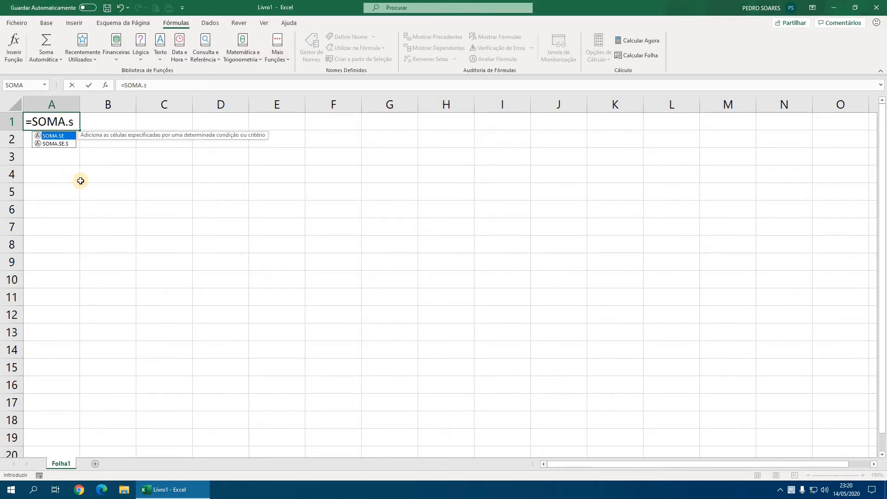
pyautogui.press('Tab')
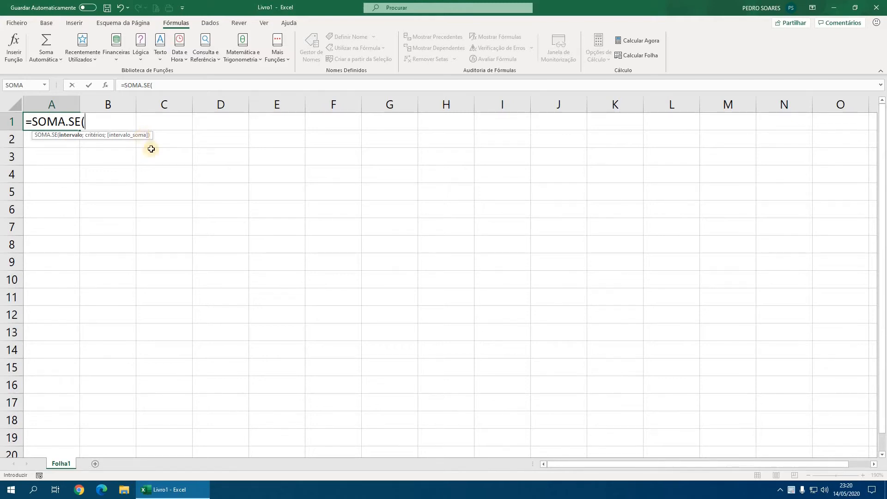
pyautogui.press('Escape')
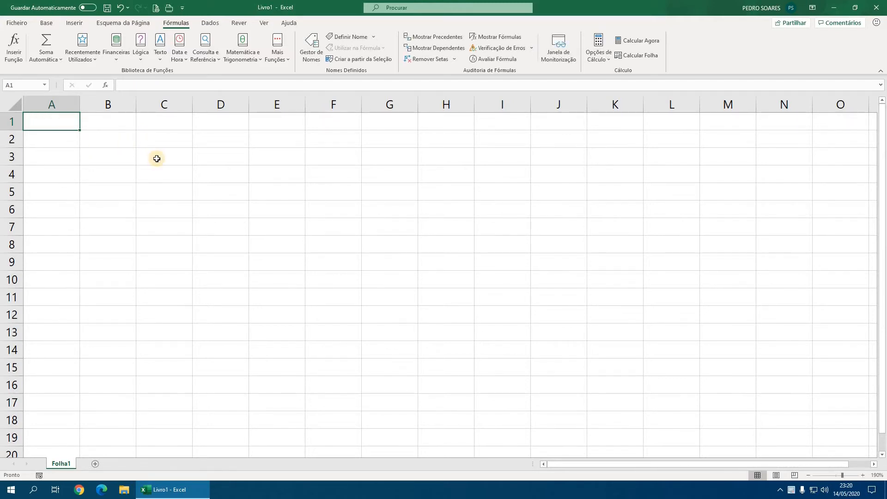
# Enter the first salesperson's surname in each of the cells A1, A2 and A3
pyautogui.write('Cost')
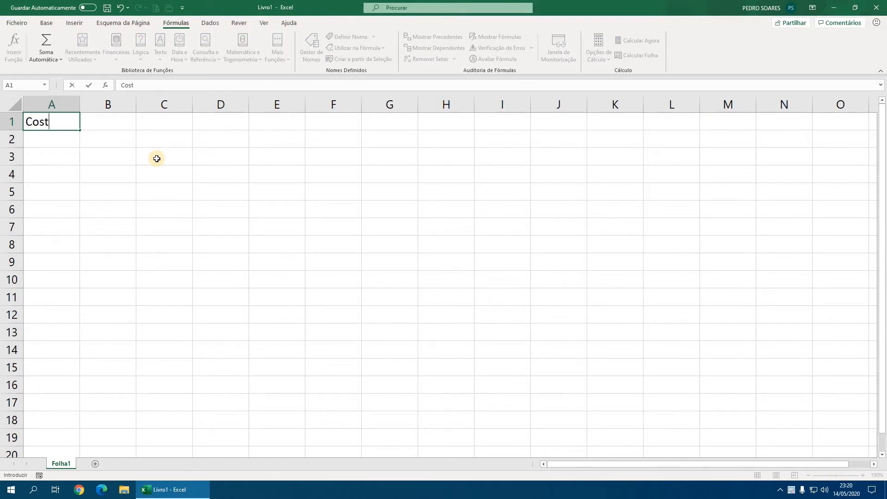
pyautogui.write('a')
pyautogui.press('Return')
pyautogui.write('Costa')
pyautogui.press('Return')
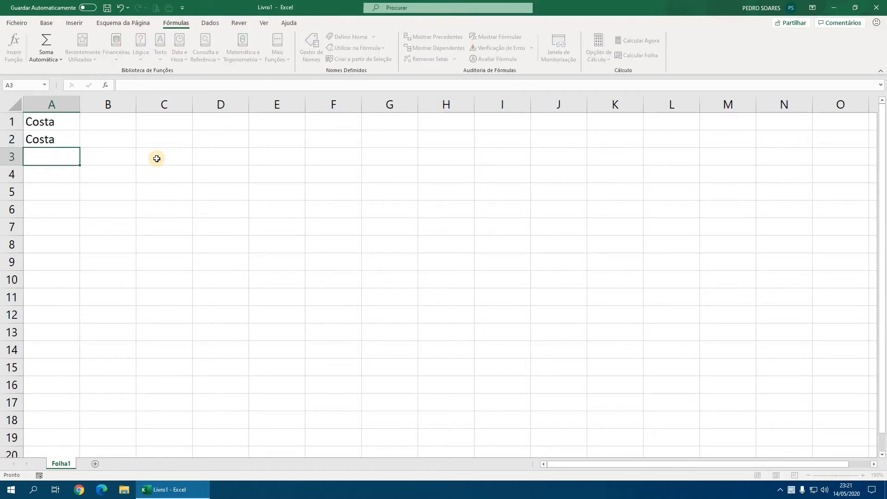
pyautogui.write('Costa')
pyautogui.press('Return')
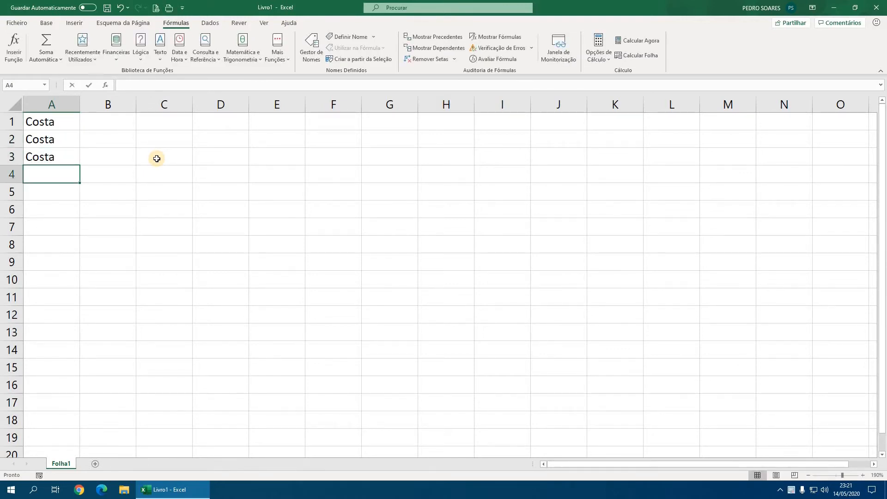
# Enter the second salesperson's surname in A4:A5 and the third salesperson's surname in A6:A7
pyautogui.write('Monteiro')
pyautogui.press('Return')
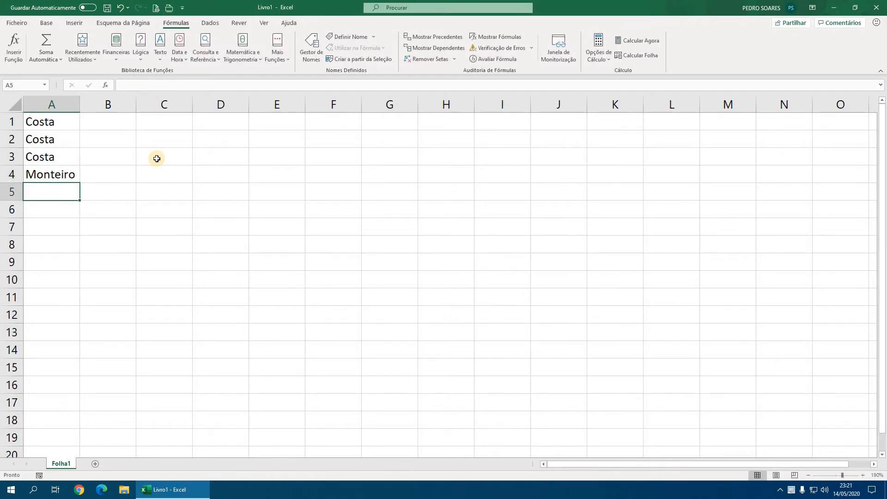
pyautogui.write('Monteiro')
pyautogui.press('Return')
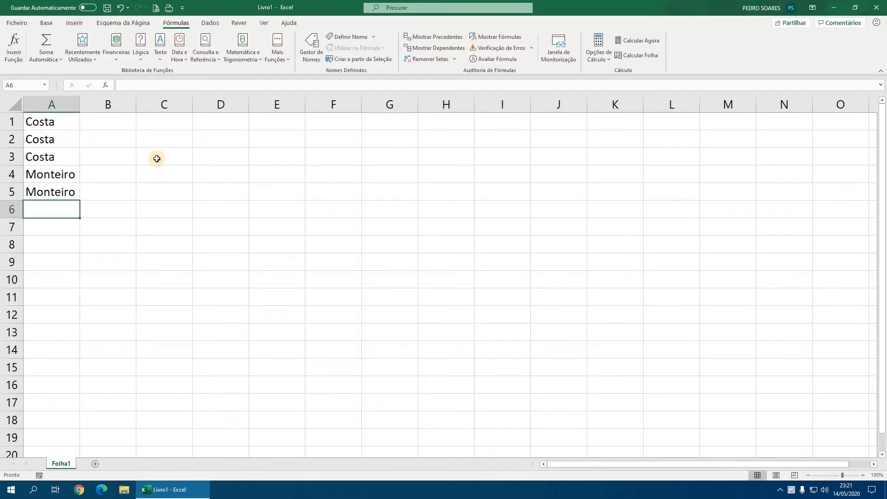
pyautogui.write('Silva')
pyautogui.press('Return')
pyautogui.write('S')
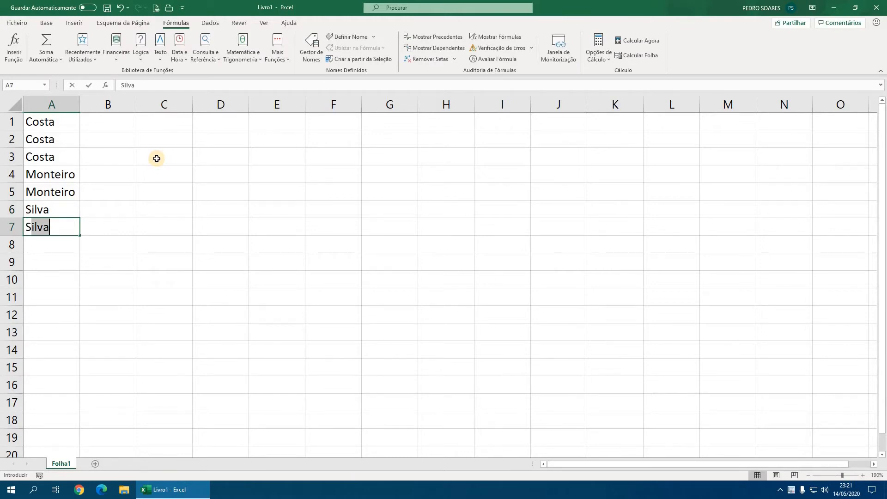
pyautogui.write('ilva')
pyautogui.press('Return')
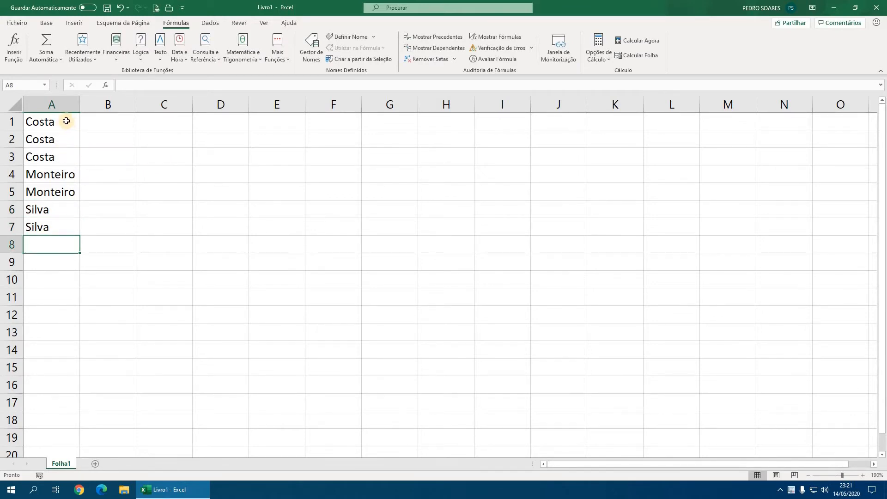
# Insert a row above the list of surnames and enter the headers Vendedores, Região and Vendas in A1:C1
pyautogui.rightClick(16, 122)
pyautogui.click(43, 199)
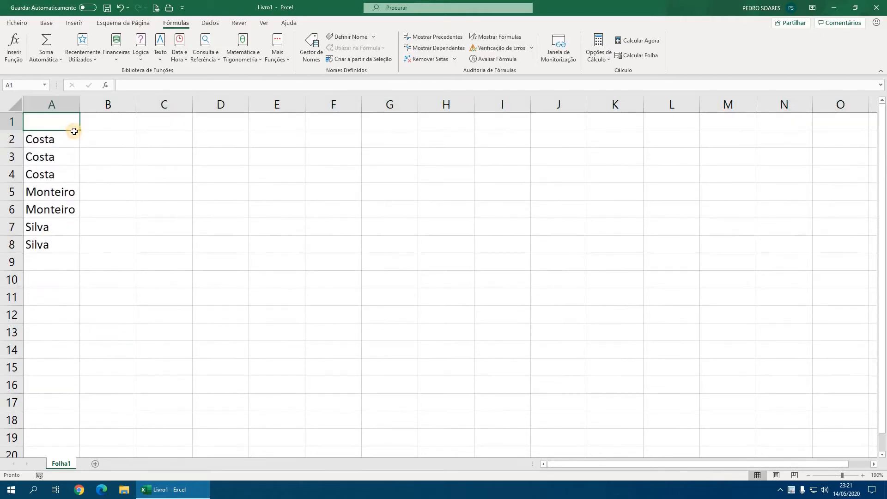
pyautogui.write('Vendedores')
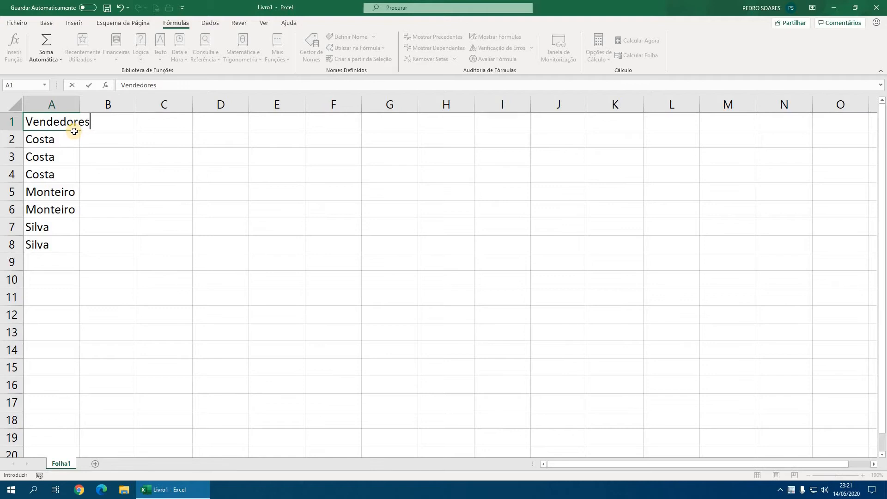
pyautogui.press('Tab')
pyautogui.write('REg')
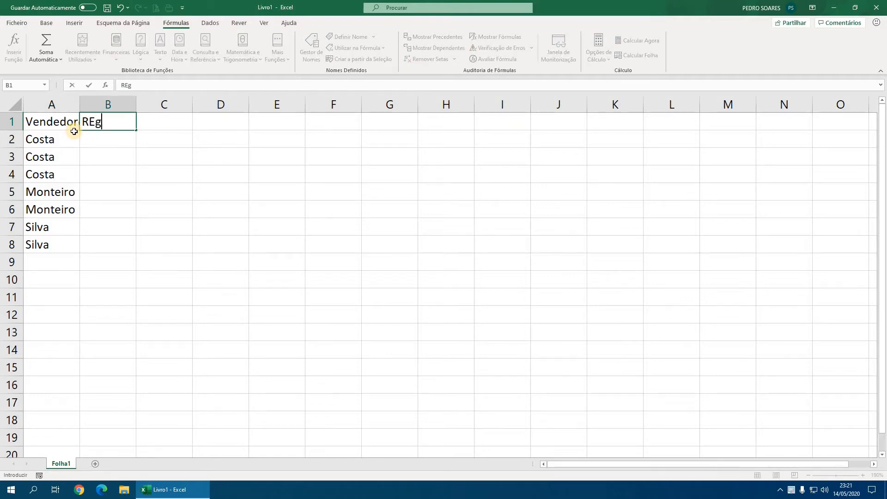
pyautogui.write('ião')
pyautogui.press('Tab')
pyautogui.write('VEndas')
pyautogui.press('Return')
# Widen column A to fit its header and enter the regions Norte, Centro and Sul in B2:B4
pyautogui.click(113, 137)
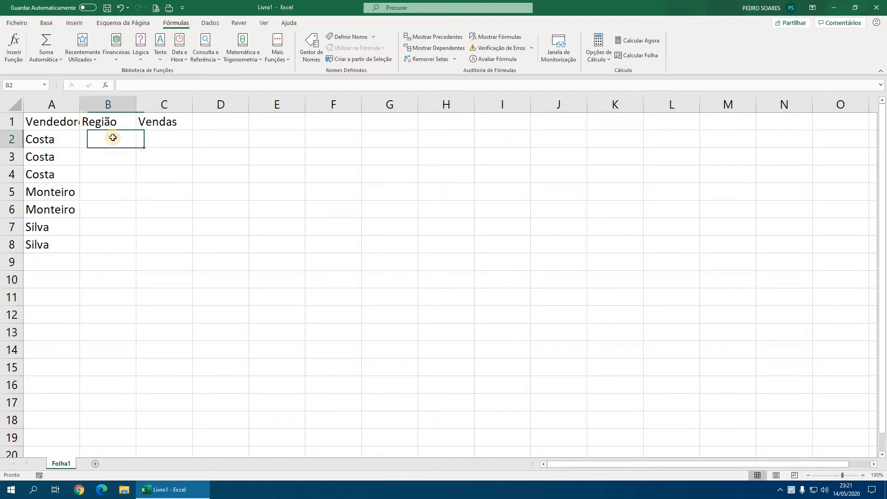
pyautogui.moveTo(79, 104); pyautogui.dragTo(109, 119)
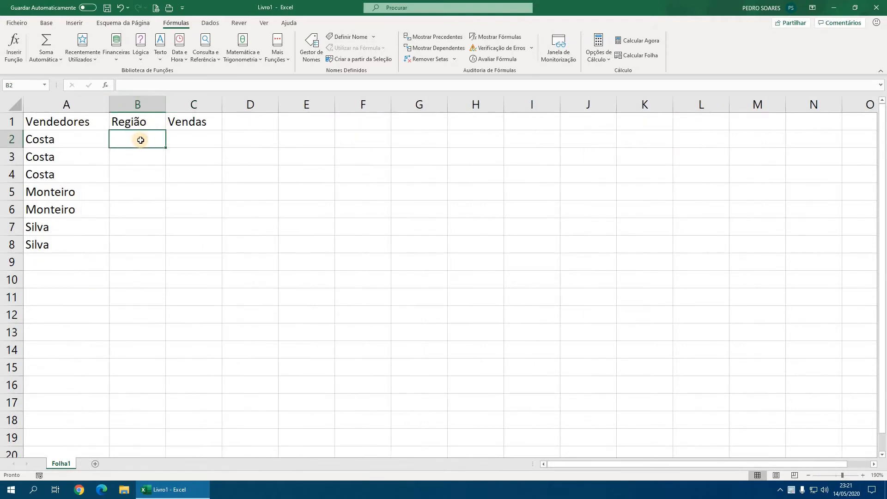
pyautogui.write('Norte')
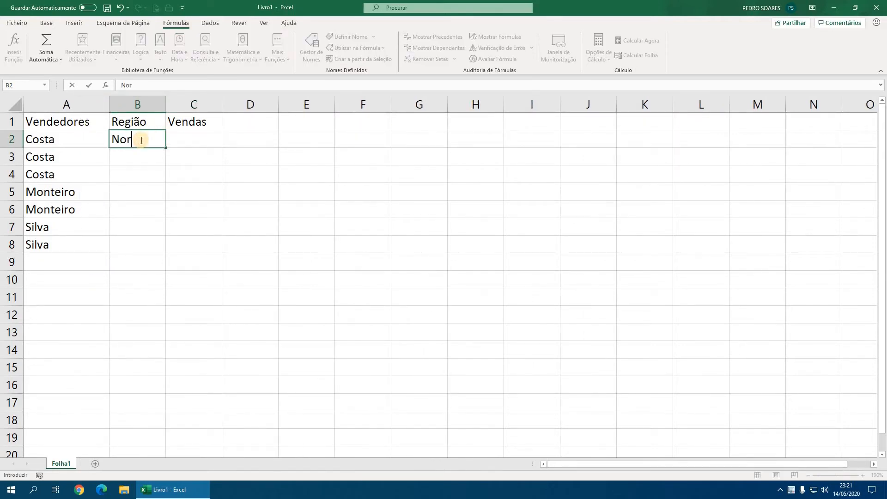
pyautogui.press('Return')
pyautogui.write('Centro')
pyautogui.press('Return')
pyautogui.write('Sul')
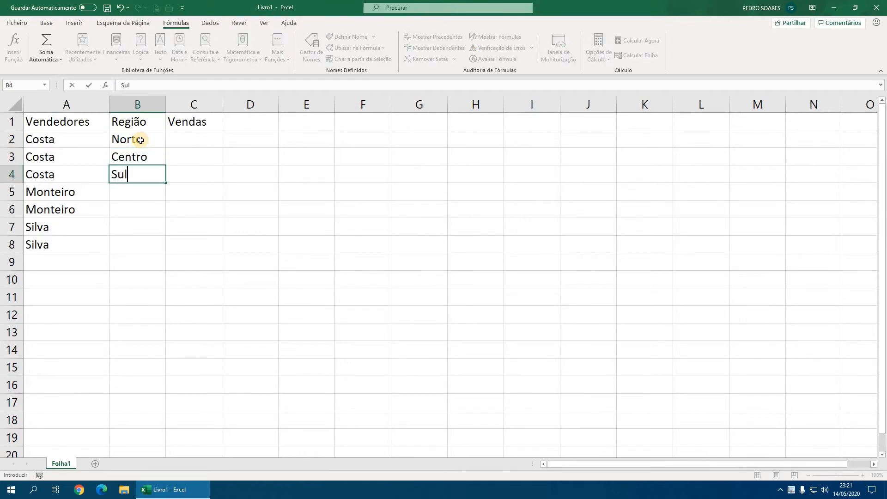
pyautogui.press('Return')
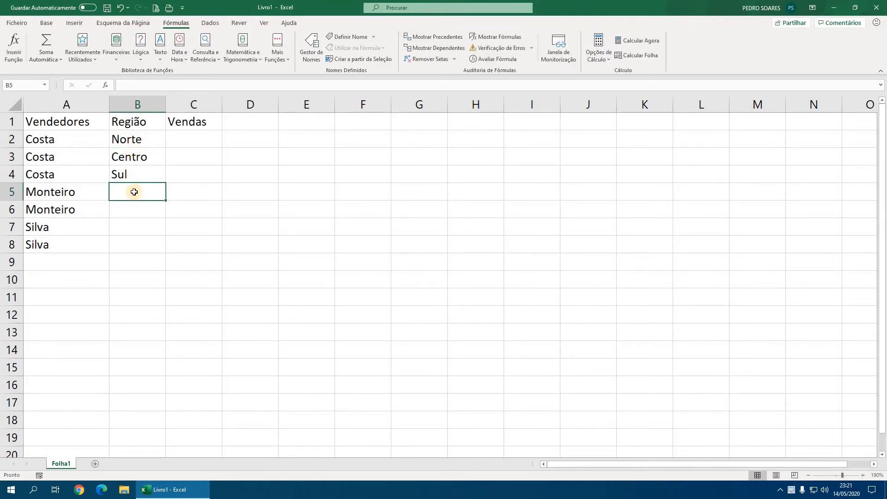
# Fill the remaining regions in B5:B8 with Norte, Sul, Norte and Centro
pyautogui.write('Norte')
pyautogui.press('Return')
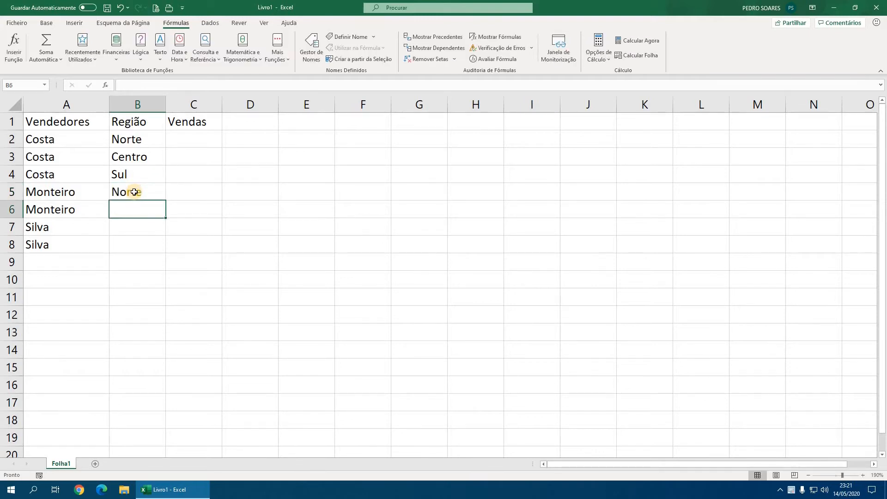
pyautogui.write('Sul')
pyautogui.press('Return')
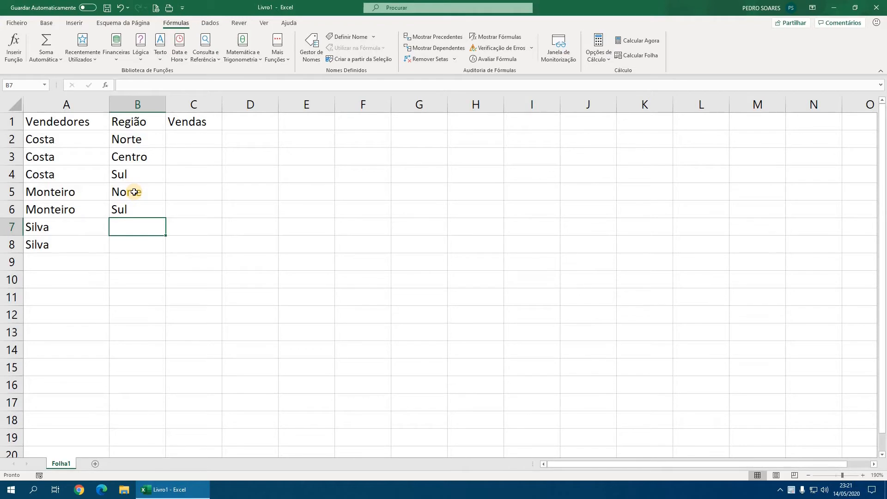
pyautogui.write('Norte')
pyautogui.press('Return')
pyautogui.write('Centro')
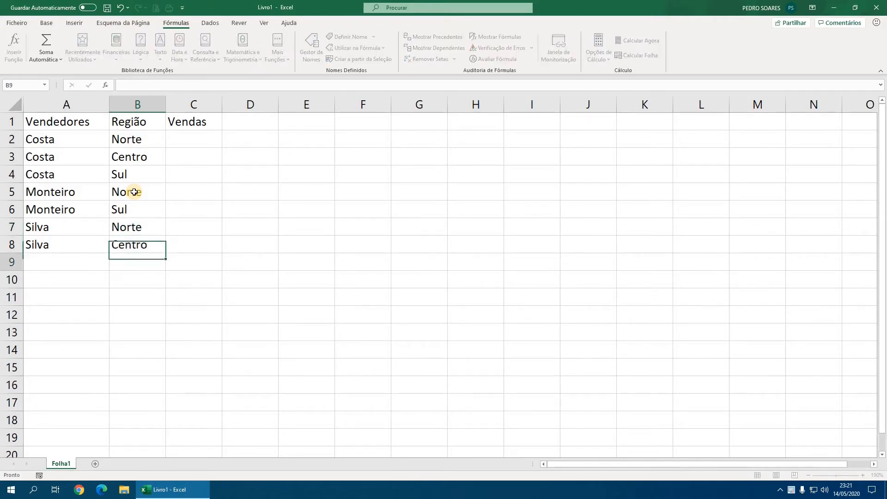
pyautogui.press('Return')
# Select C2:C8 and enter the first three sales values, 4876, 5092 and 7071, in C2:C4
pyautogui.moveTo(190, 138); pyautogui.dragTo(191, 238)
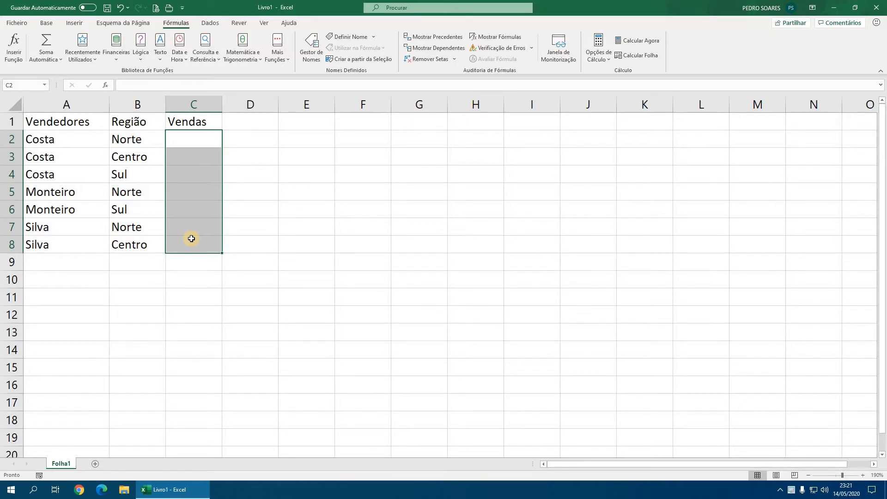
pyautogui.write('4876')
pyautogui.press('Return')
pyautogui.write('5')
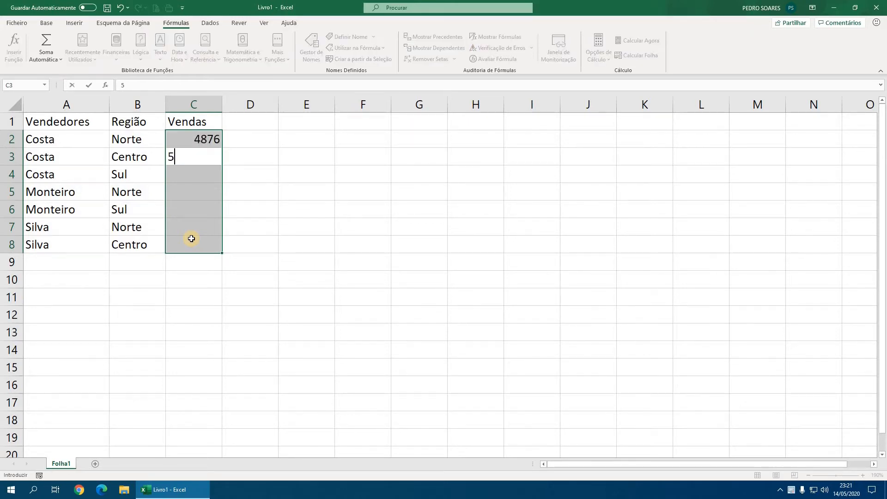
pyautogui.write('092')
pyautogui.press('Return')
pyautogui.write('7071')
pyautogui.press('Return')
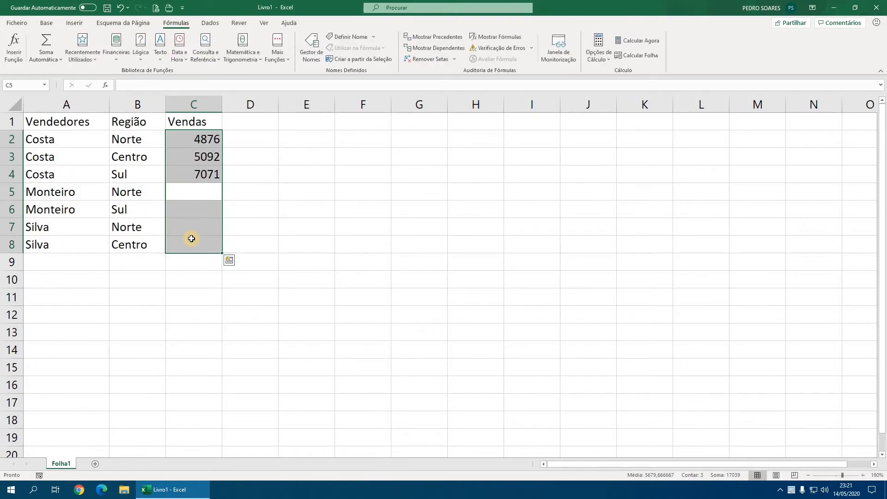
# Enter the remaining sales values 3450, 6015, 4698 and 6457 in C5:C8
pyautogui.write('3450')
pyautogui.press('Return')
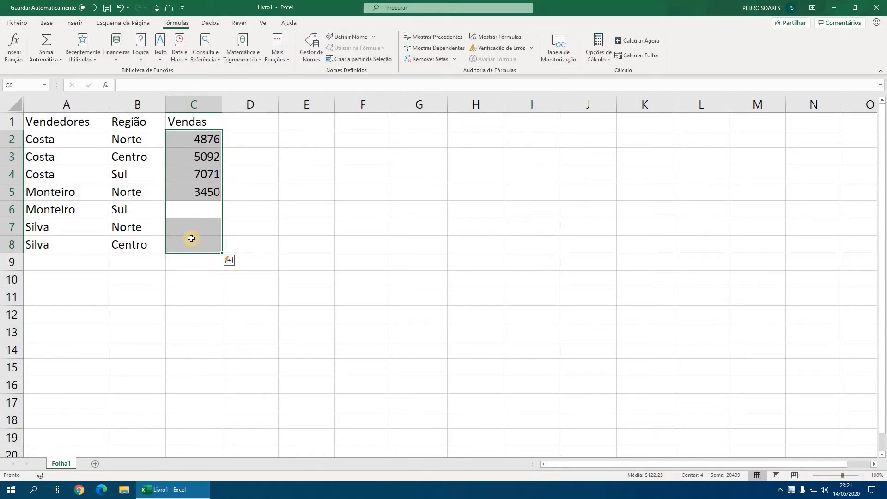
pyautogui.write('6015')
pyautogui.press('Return')
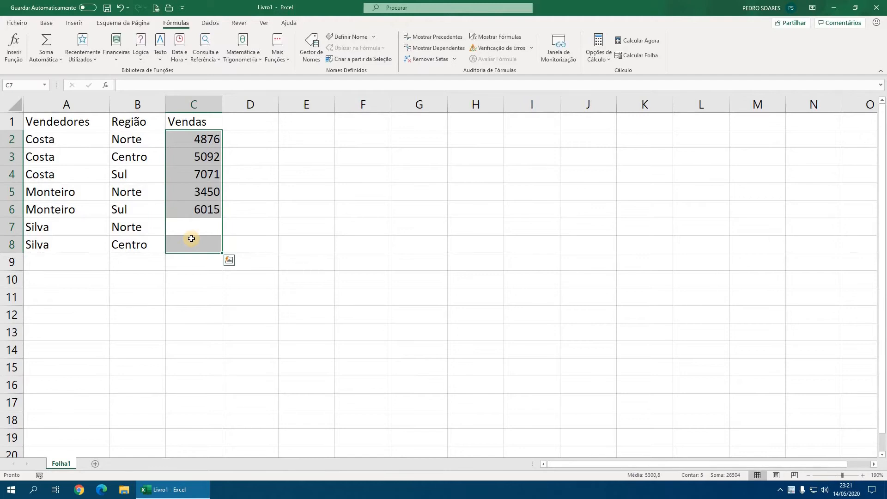
pyautogui.write('4698')
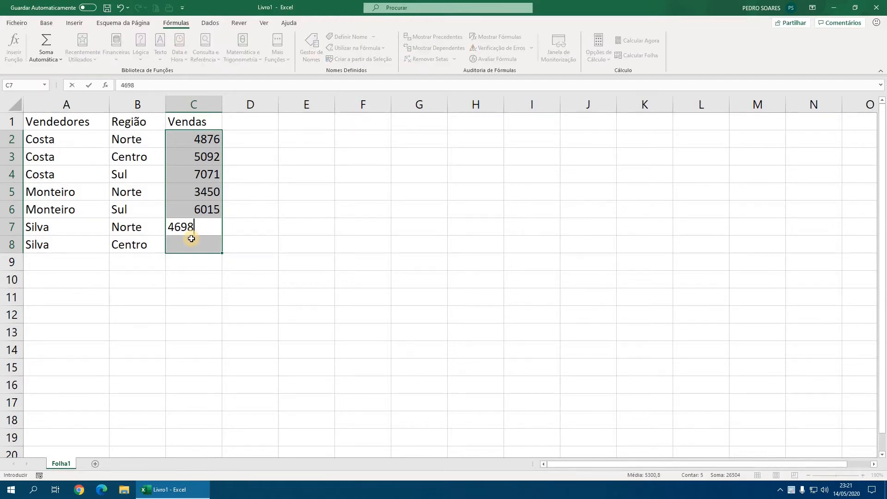
pyautogui.press('Return')
pyautogui.write('6457')
pyautogui.press('Return')
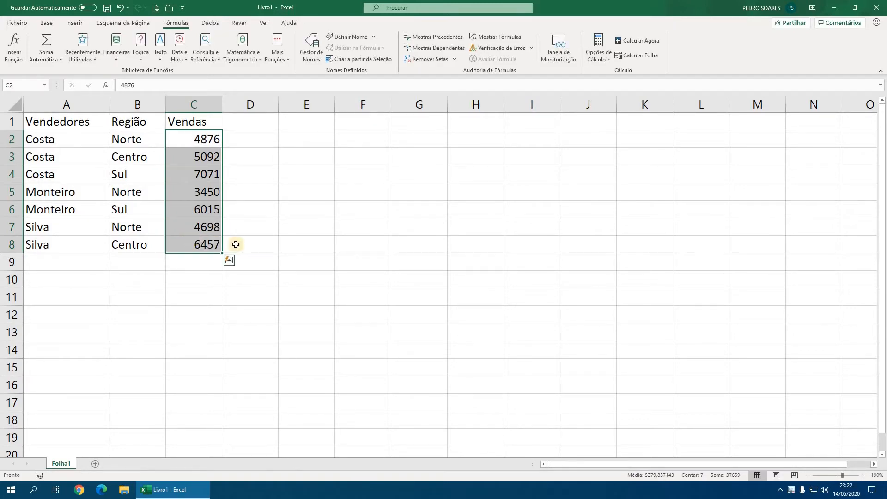
# Format the sales values in C2:C8 as currency (Moeda) and widen columns C and B
pyautogui.click(46, 22)
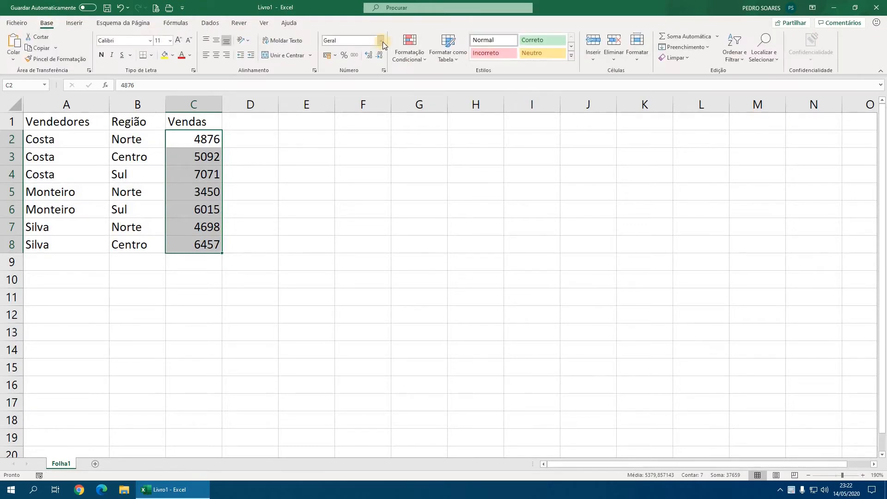
pyautogui.click(381, 40)
pyautogui.click(365, 106)
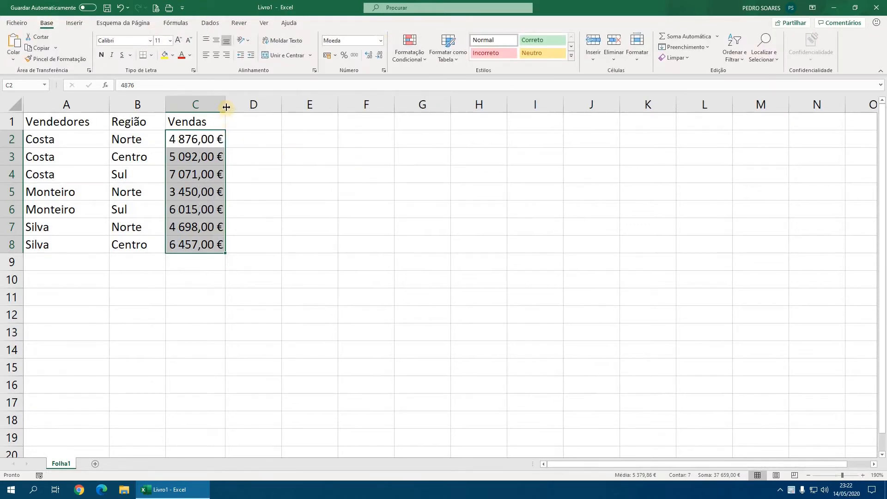
pyautogui.moveTo(225, 105); pyautogui.dragTo(274, 105)
pyautogui.moveTo(166, 105); pyautogui.dragTo(186, 105)
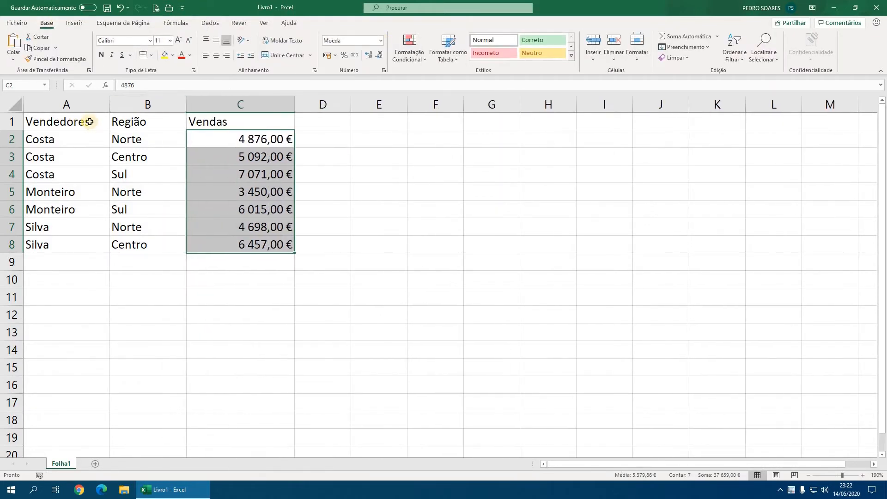
# Center and bold the table headers in A1:C1
pyautogui.moveTo(92, 121); pyautogui.dragTo(205, 111)
pyautogui.click(215, 55)
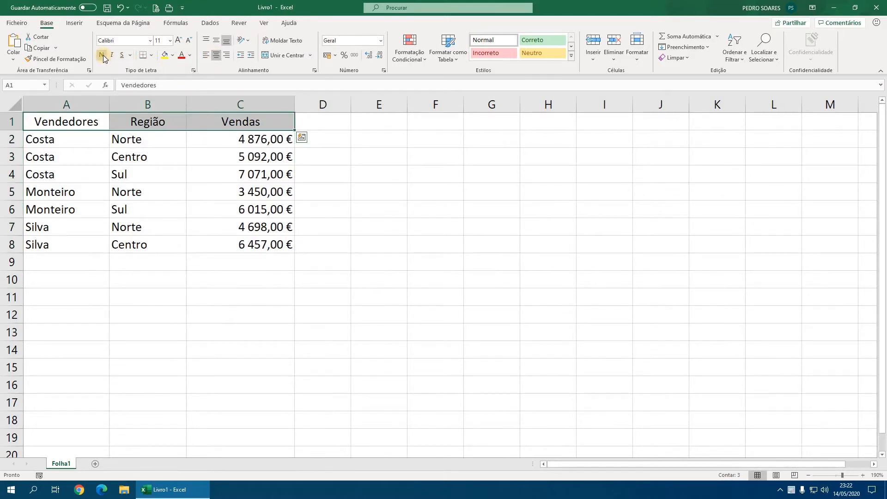
pyautogui.click(101, 55)
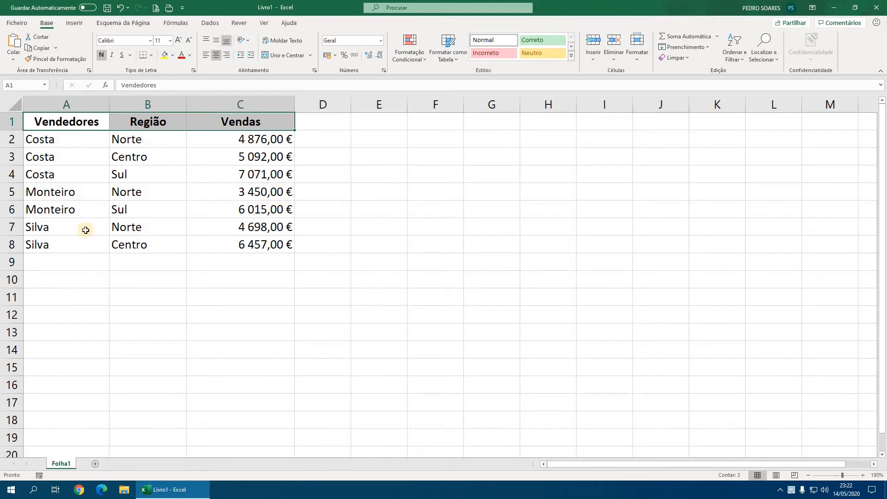
# Fill C10 with yellow and total the sales in it with =SOMA(C2:C8)
pyautogui.click(143, 280)
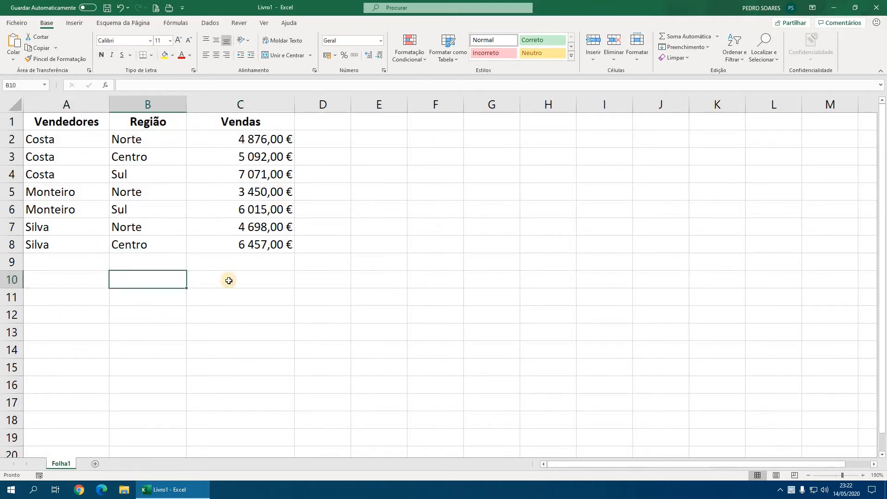
pyautogui.click(228, 279)
pyautogui.click(164, 55)
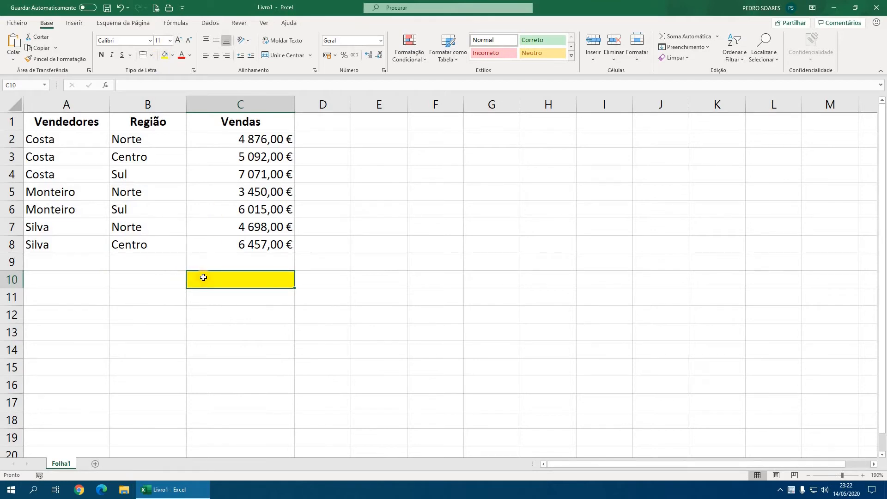
pyautogui.write('=som')
pyautogui.press('Tab')
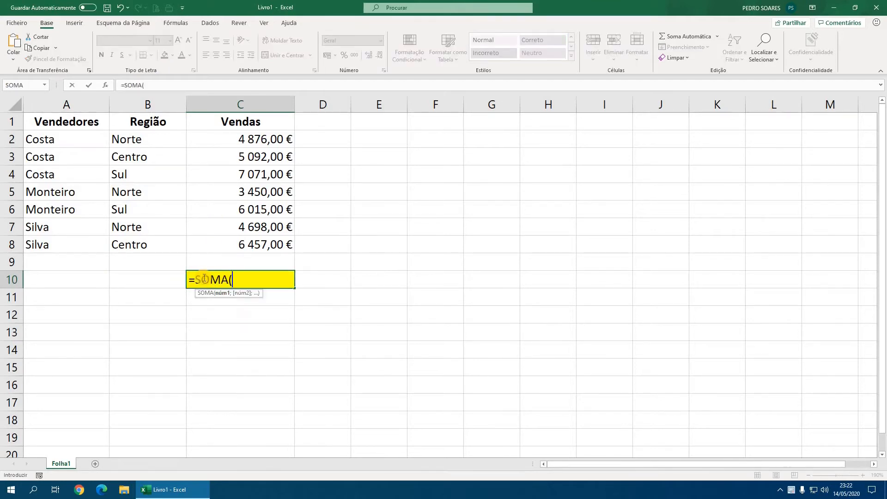
pyautogui.moveTo(264, 139); pyautogui.dragTo(267, 244)
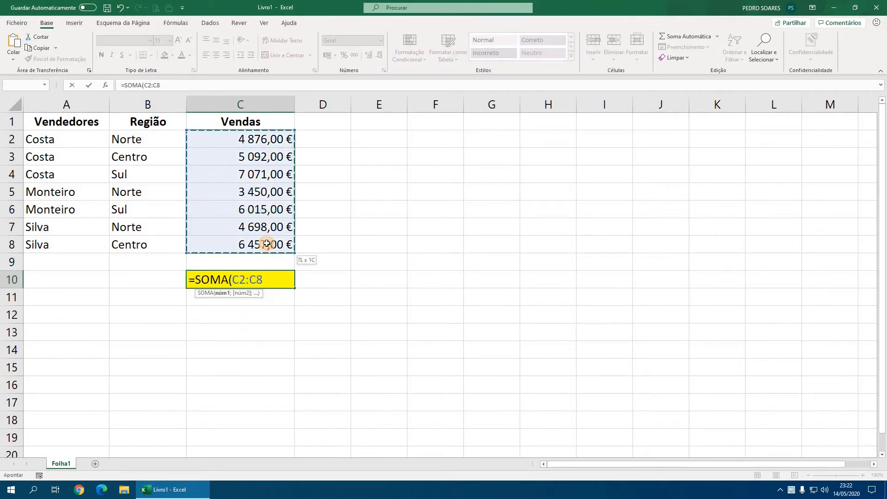
pyautogui.press('Return')
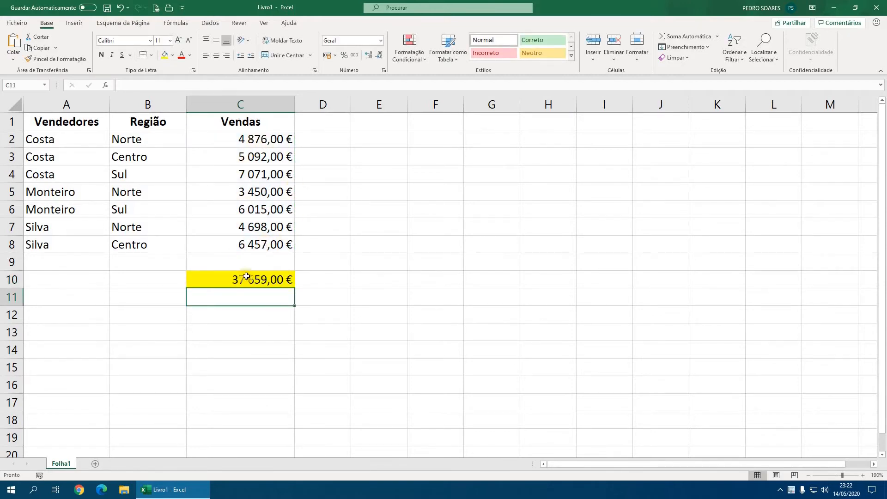
pyautogui.press('Up')
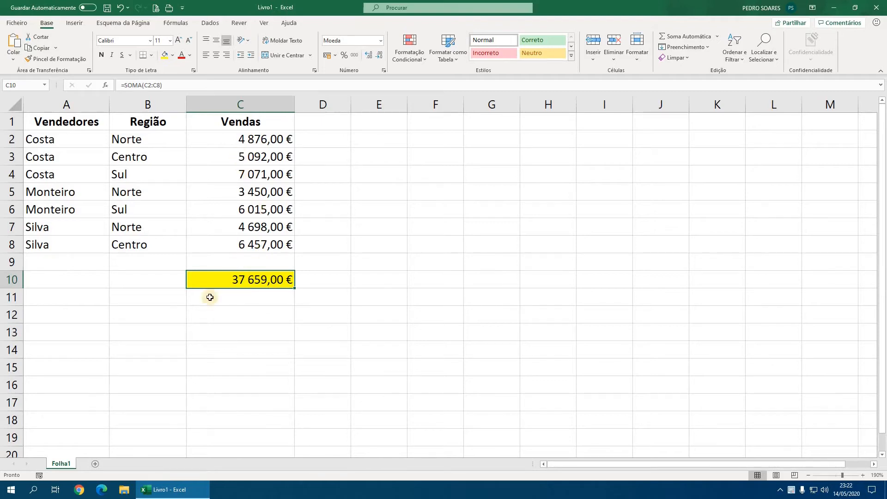
# Enter the label "Vendas superiores a 5000€" in B11 and align it right
pyautogui.click(148, 304)
pyautogui.write('VEndas')
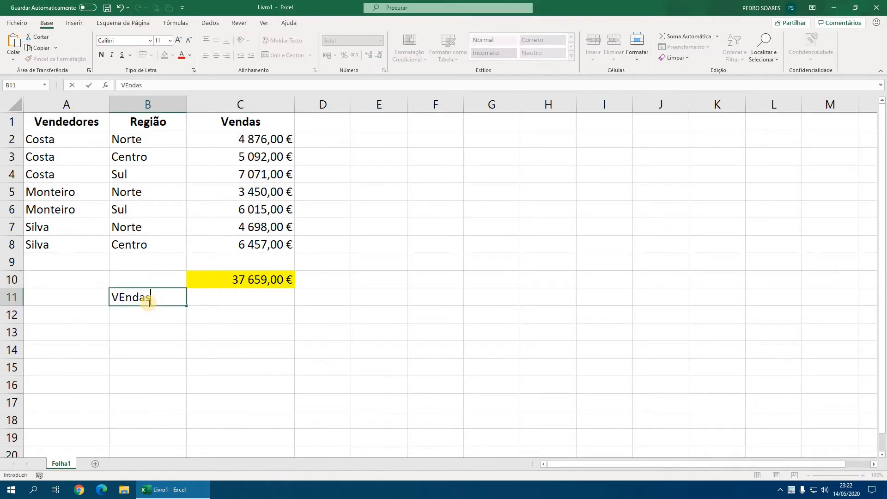
pyautogui.write(' supe')
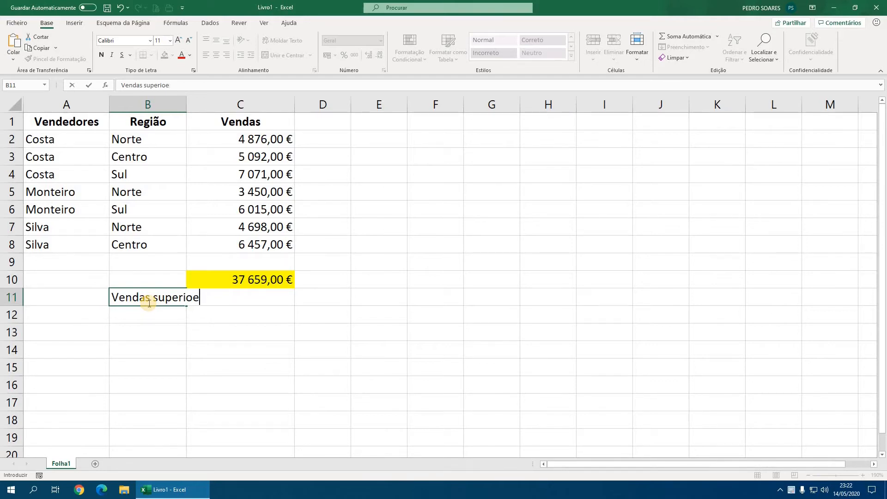
pyautogui.write('riores a 5000€')
pyautogui.press('Return')
pyautogui.click(146, 301)
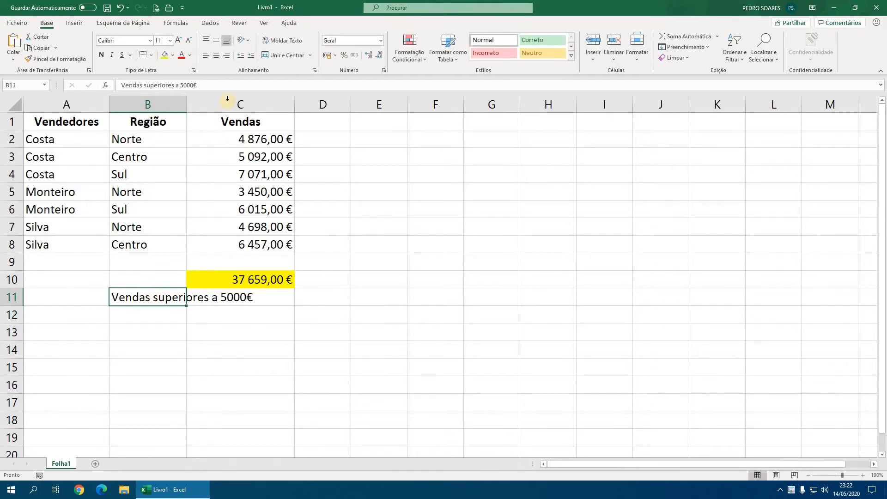
pyautogui.click(226, 55)
# Fill C11 with yellow and enter =SOMA.SE(C2:C8;">5000") to sum the sales above 5000
pyautogui.click(236, 295)
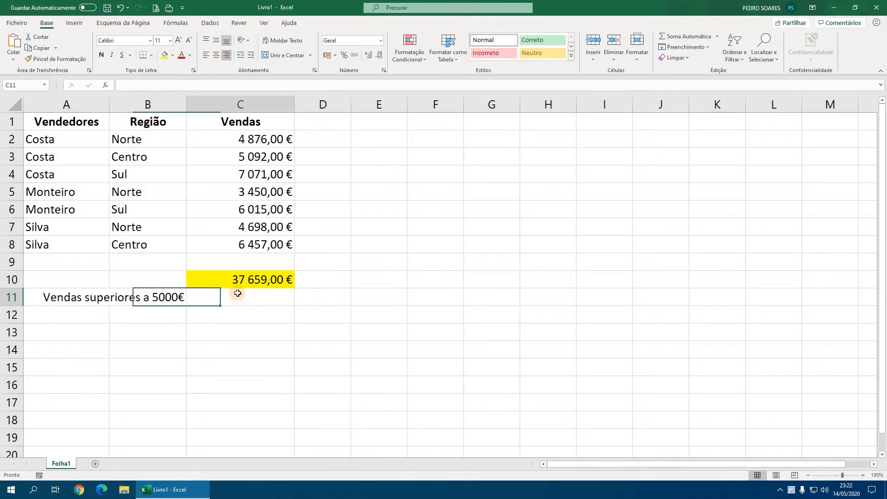
pyautogui.click(161, 60)
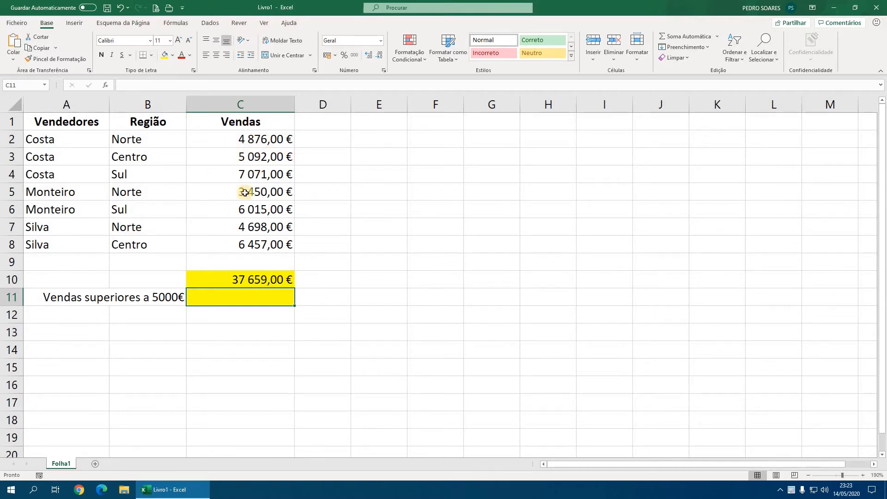
pyautogui.write('=som')
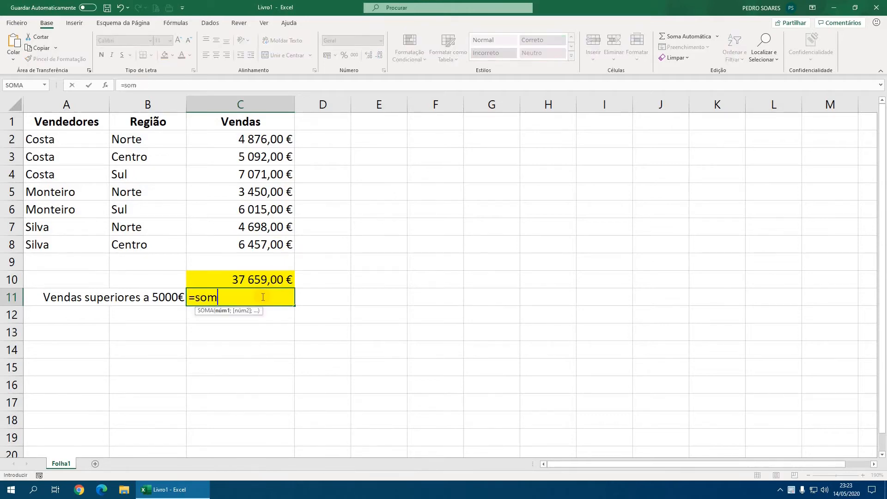
pyautogui.press('Tab')
pyautogui.press('BackSpace')
pyautogui.write('.s')
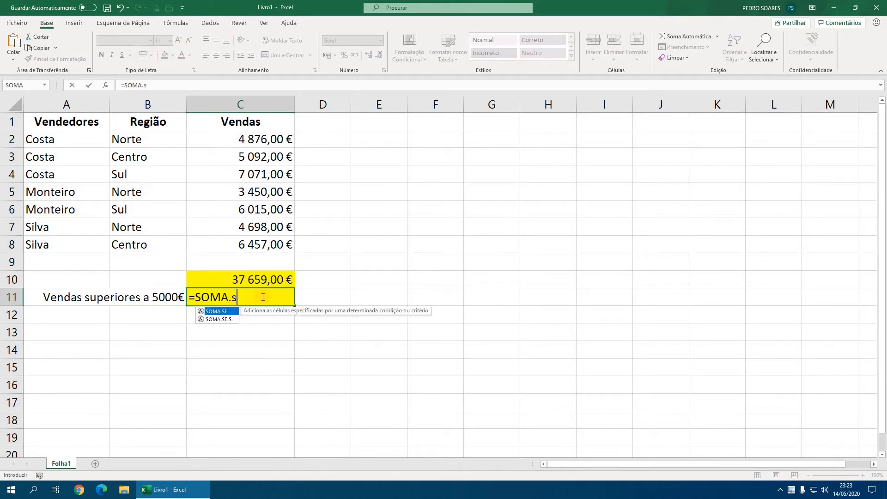
pyautogui.press('Tab')
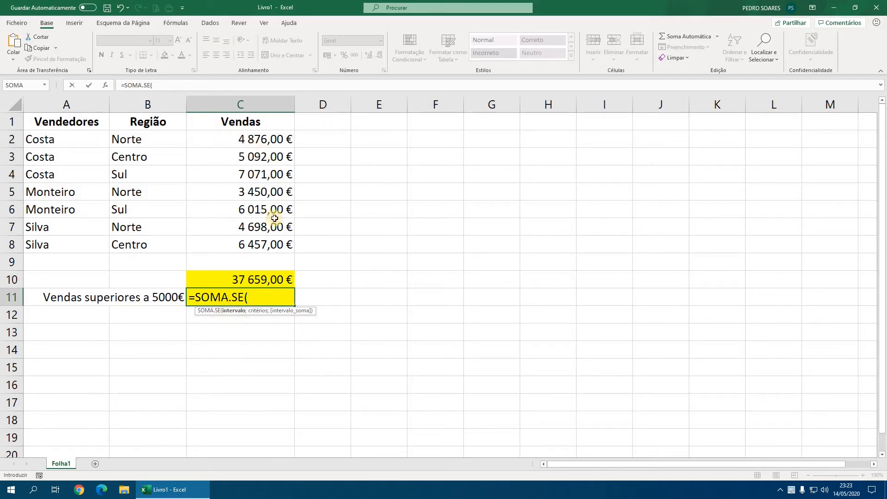
pyautogui.moveTo(264, 141); pyautogui.dragTo(264, 243)
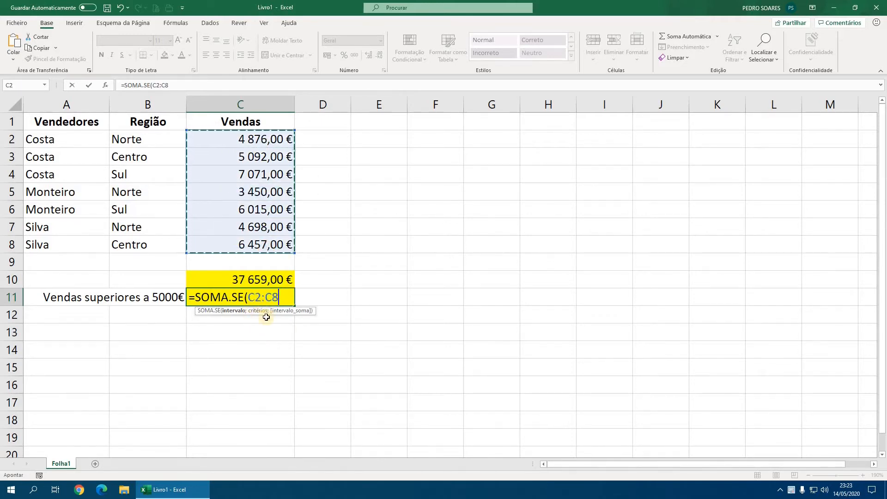
pyautogui.write(';')
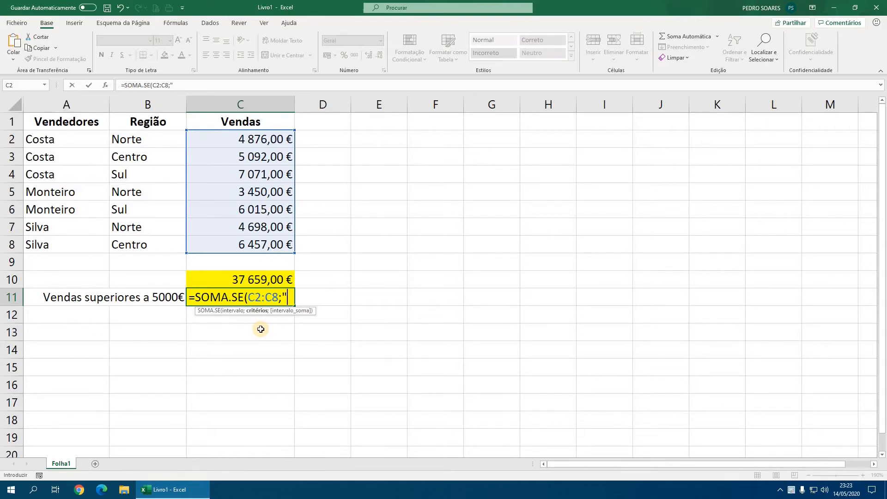
pyautogui.write('>500')
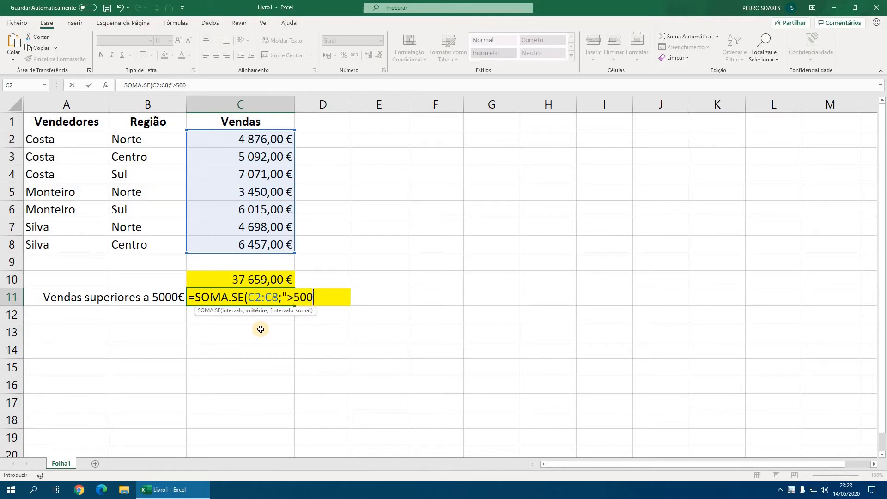
pyautogui.write('0"')
pyautogui.write(')')
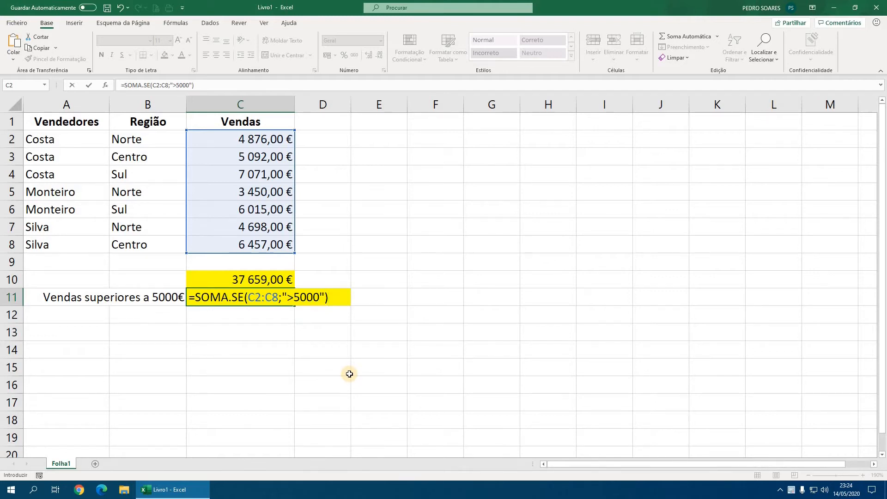
pyautogui.press('Return')
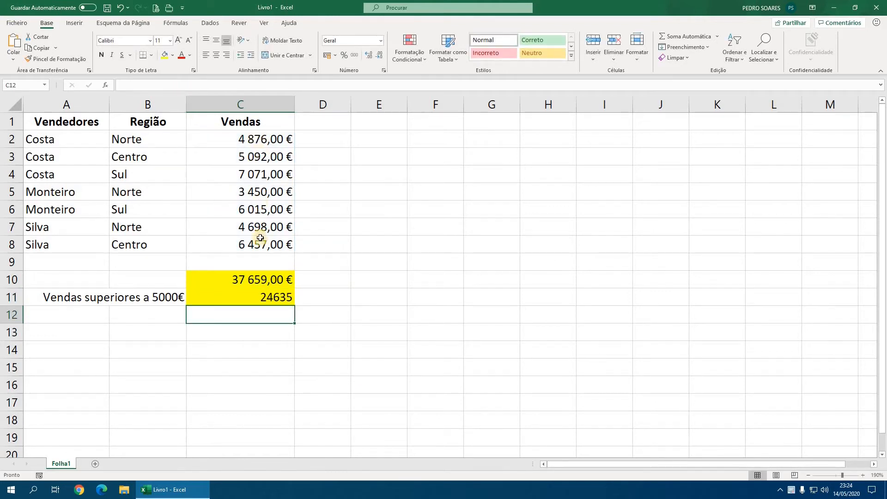
# Select the sales above 5000 in C3, C4, C6 and C8 together to check their sum
pyautogui.click(253, 156)
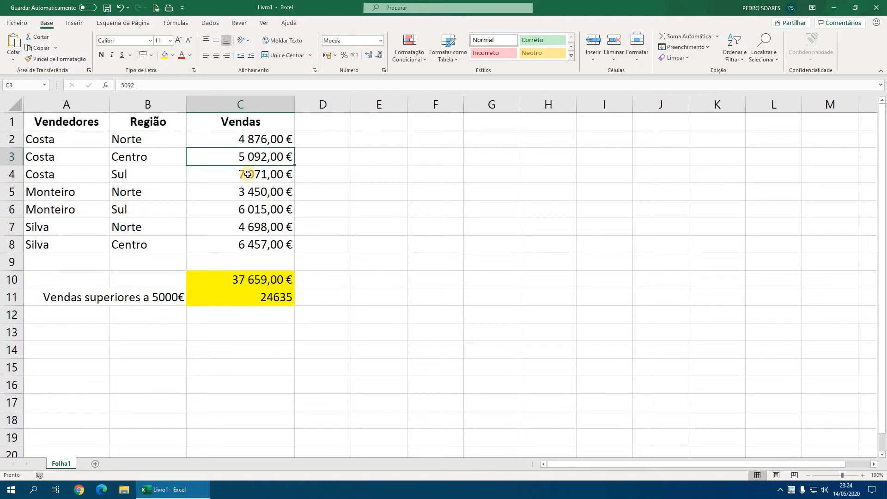
pyautogui.keyDown('ctrl'); pyautogui.click(245, 173); pyautogui.keyUp('ctrl')
pyautogui.keyDown('ctrl'); pyautogui.click(250, 210); pyautogui.keyUp('ctrl')
pyautogui.keyDown('ctrl'); pyautogui.click(250, 244); pyautogui.keyUp('ctrl')
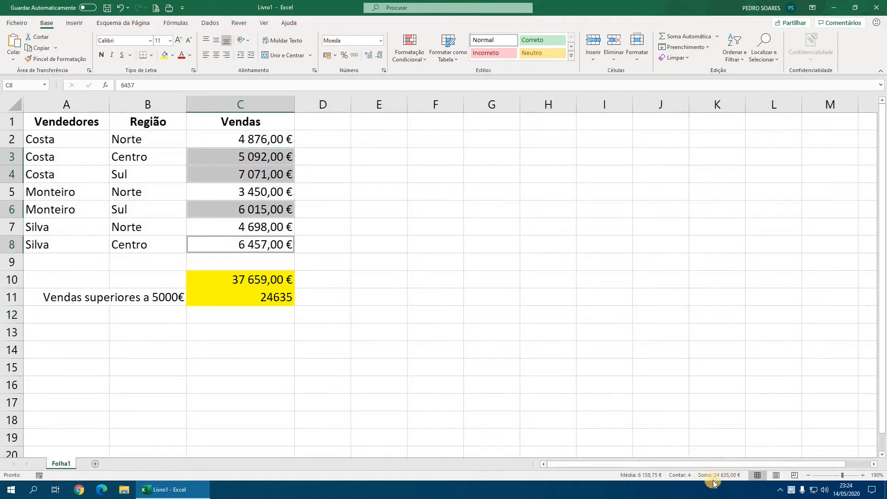
# Format the conditional sum in C11 as currency (Moeda) and review its SOMA.SE formula
pyautogui.click(266, 298)
pyautogui.click(382, 40)
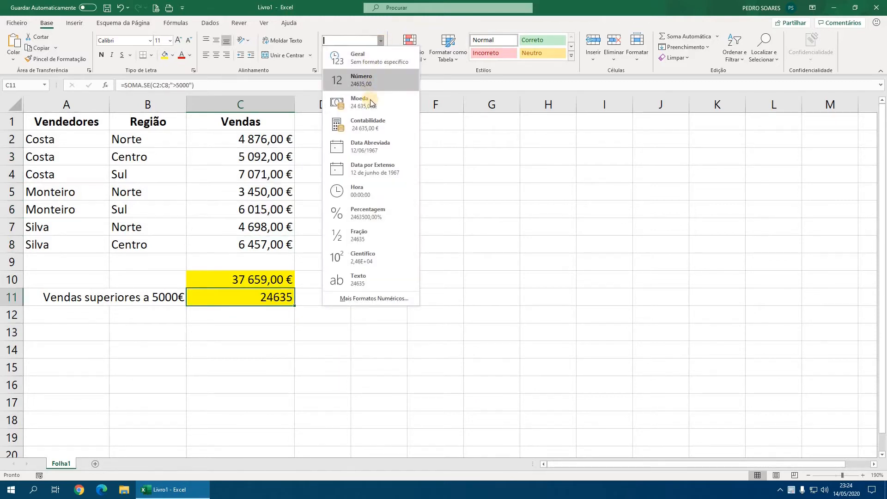
pyautogui.click(370, 98)
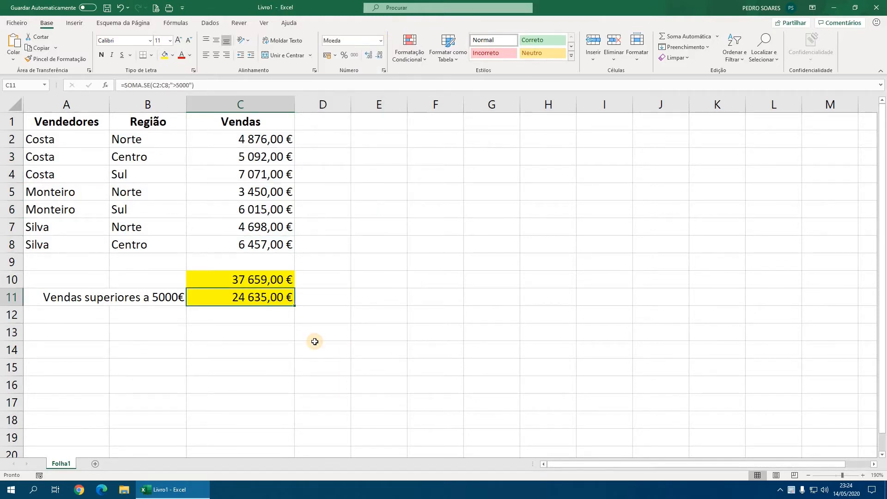
pyautogui.doubleClick(244, 297)
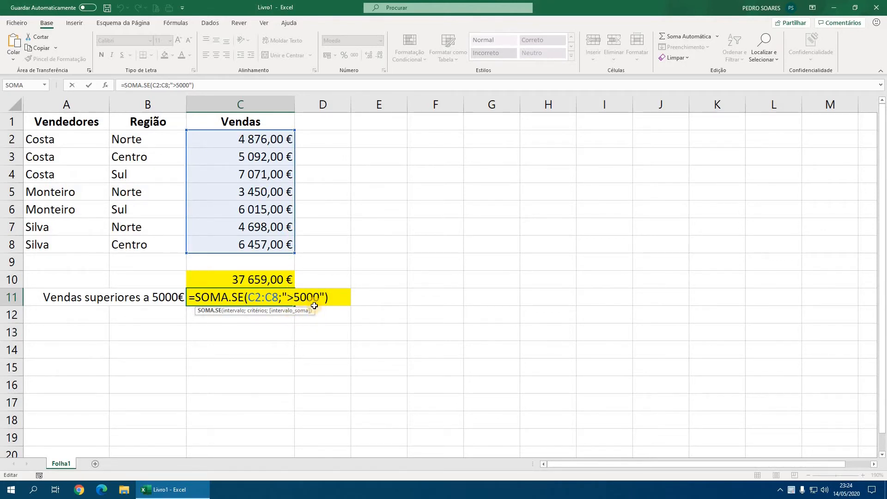
pyautogui.press('Return')
# Enter the label "Vendas do Norte:" in B12 and align it right
pyautogui.click(128, 314)
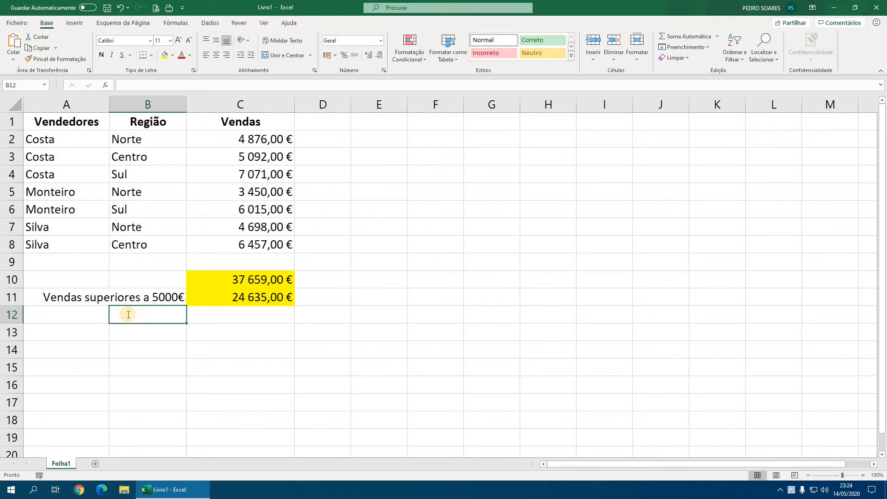
pyautogui.write('VEndas do Norte:')
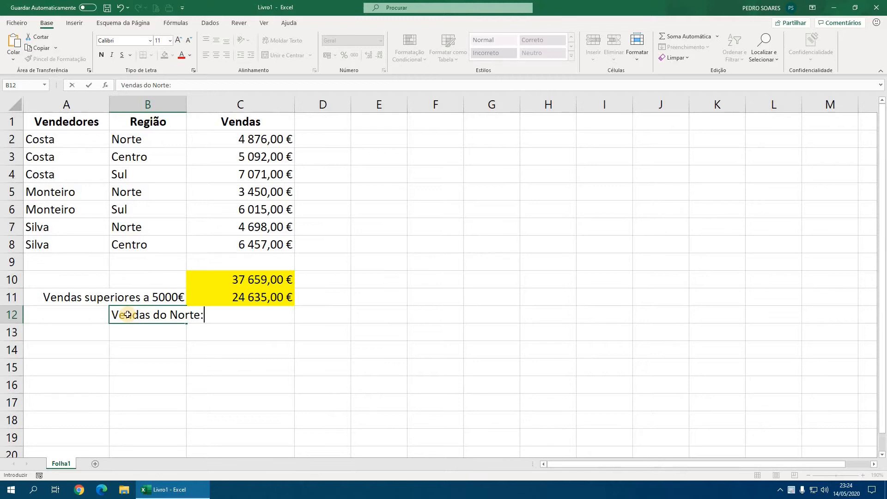
pyautogui.press('Return')
pyautogui.press('Up')
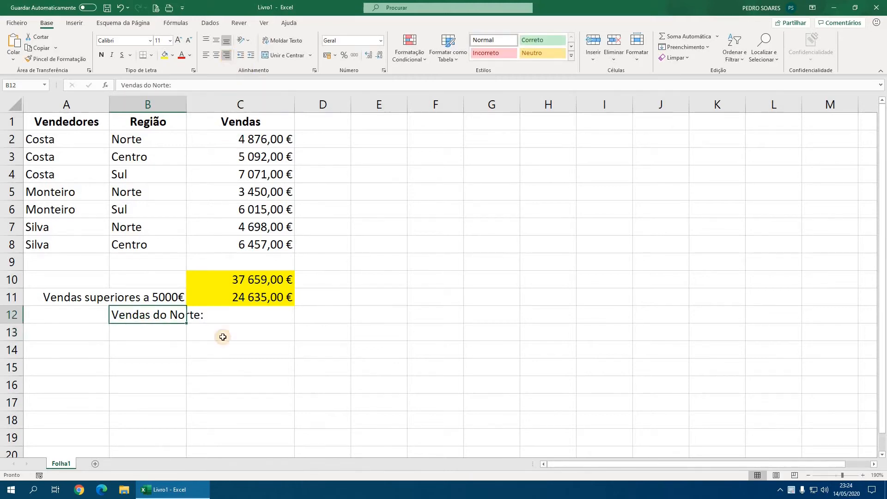
# Fill C12 with yellow and enter =SOMA.SE(B2:B8;"Norte";C2:C8) to sum the sales of the Norte region
pyautogui.click(220, 314)
pyautogui.click(164, 55)
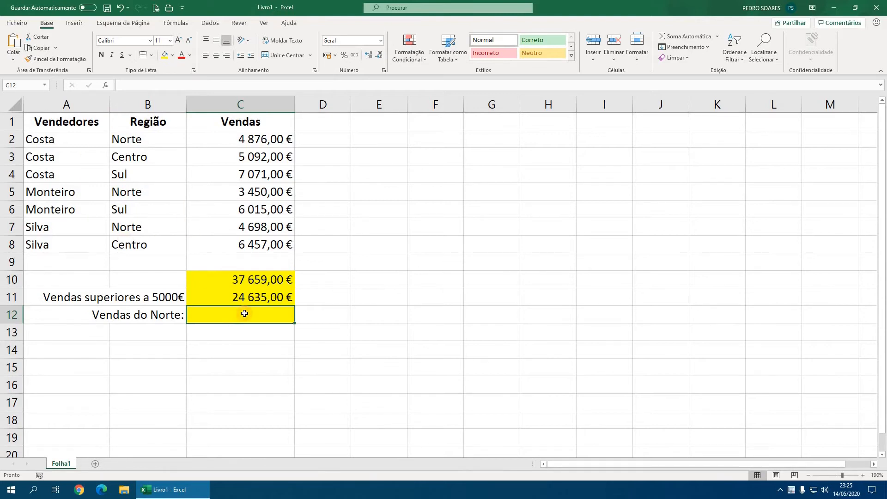
pyautogui.write('=som')
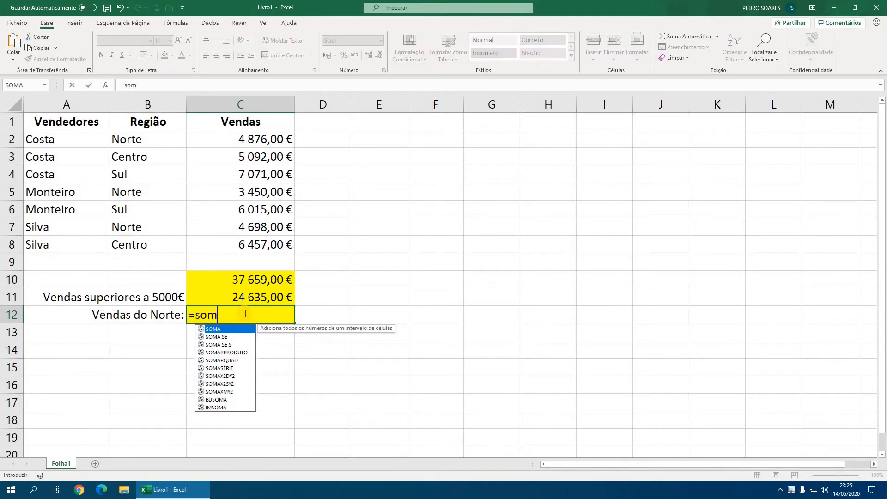
pyautogui.press('Down')
pyautogui.press('Tab')
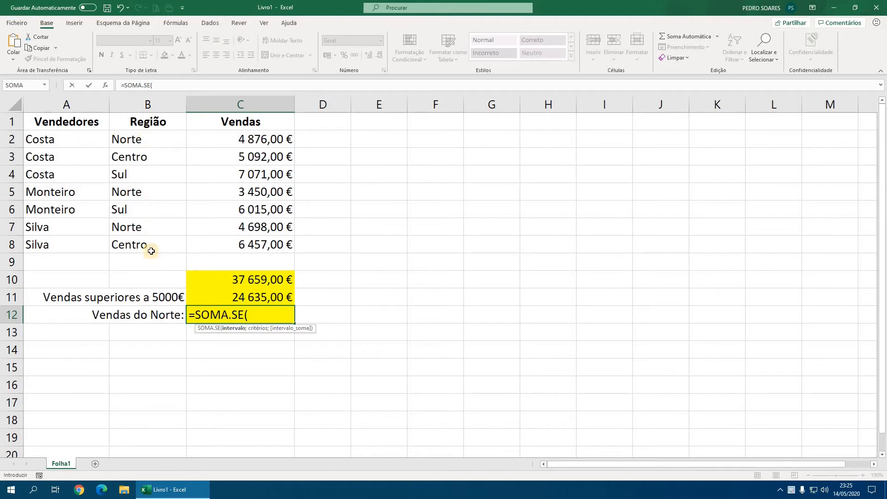
pyautogui.moveTo(141, 142); pyautogui.dragTo(147, 248)
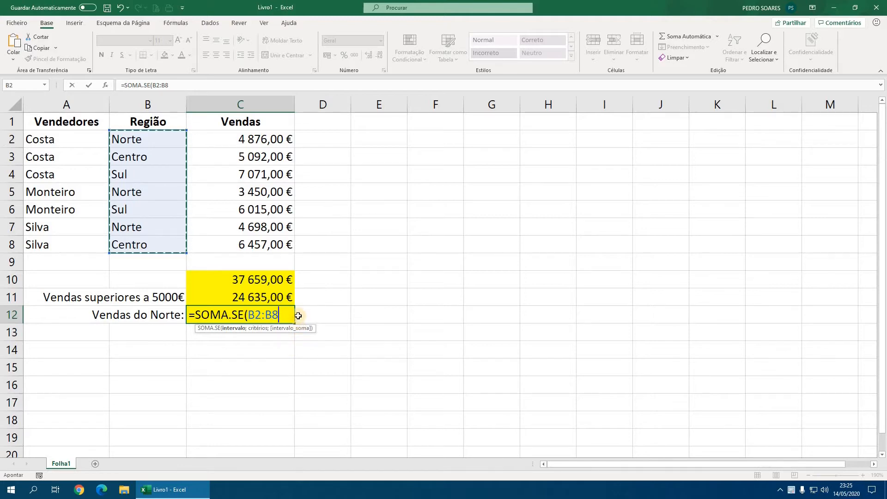
pyautogui.write(';')
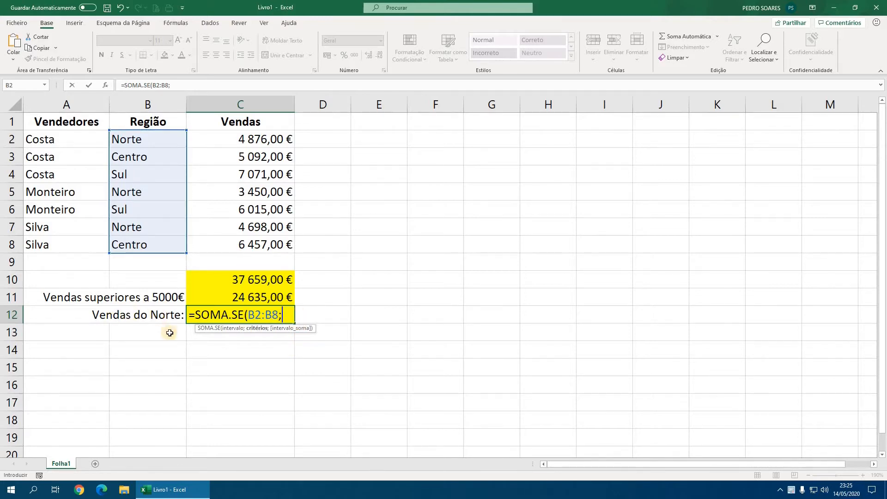
pyautogui.write('"')
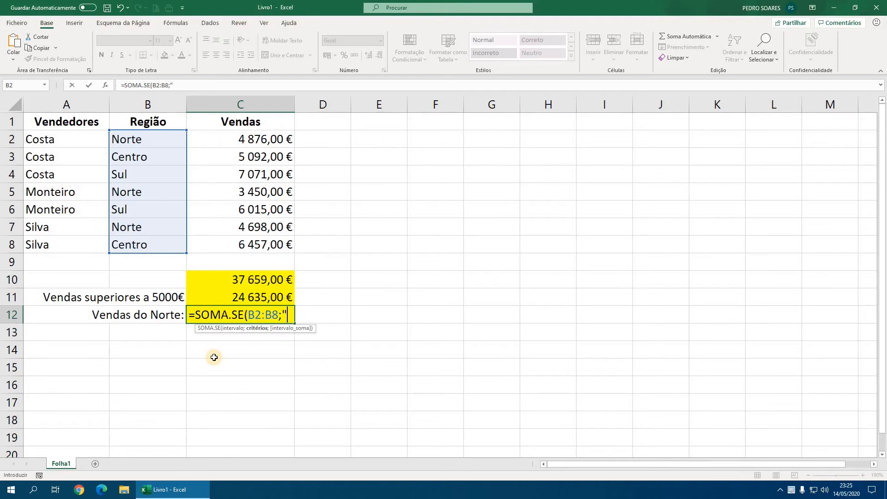
pyautogui.write('Norte"')
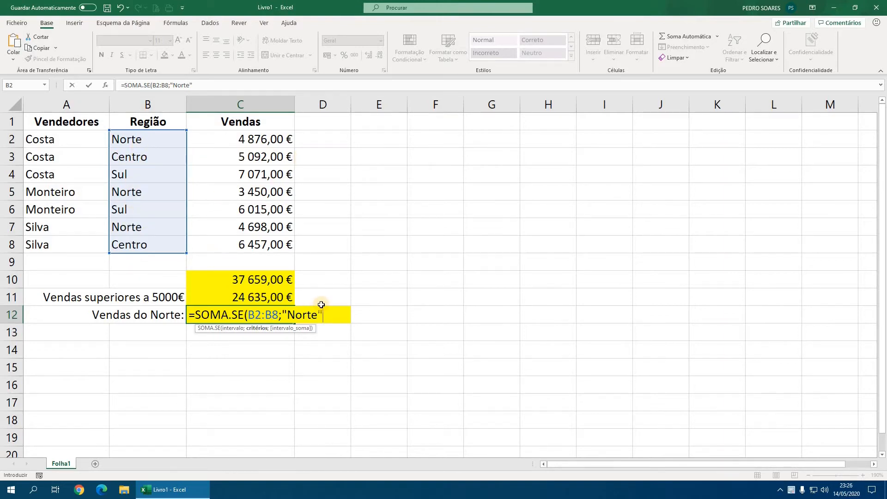
pyautogui.write(';')
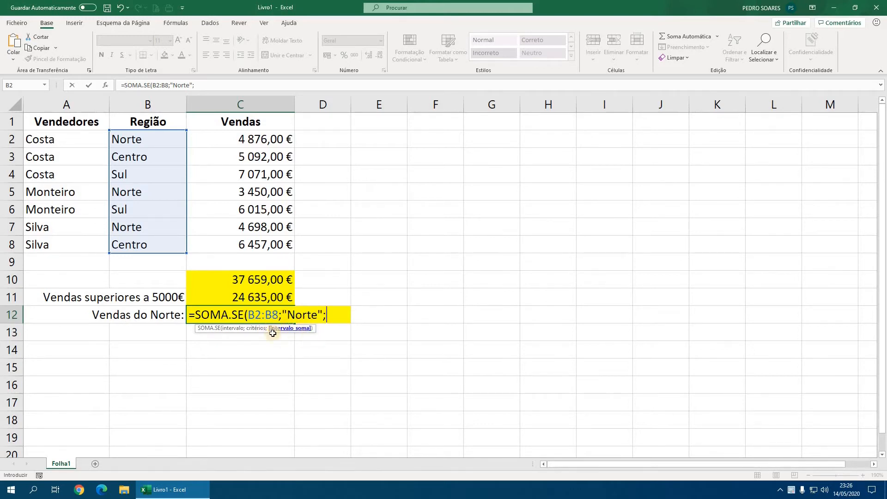
pyautogui.moveTo(244, 139); pyautogui.dragTo(250, 243)
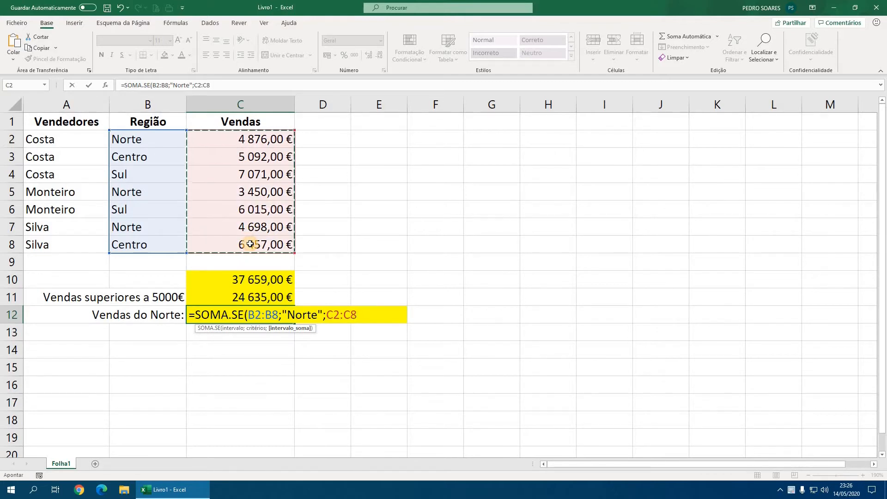
pyautogui.write(')')
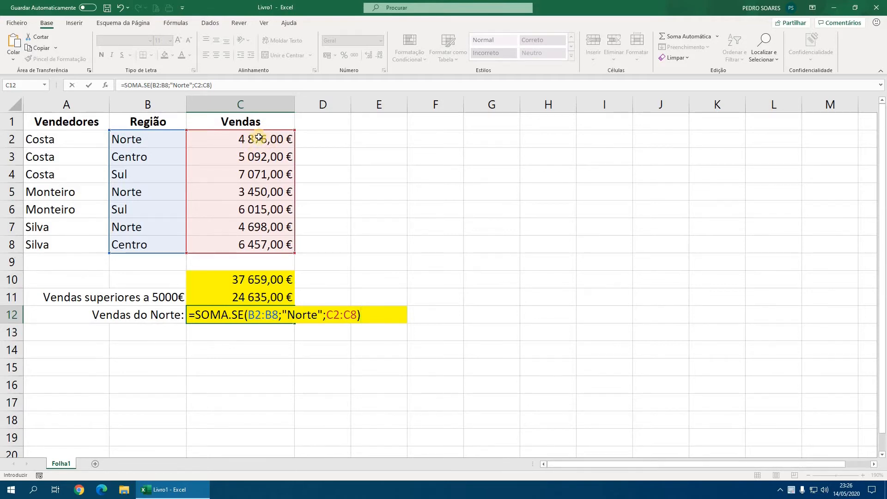
pyautogui.press('Return')
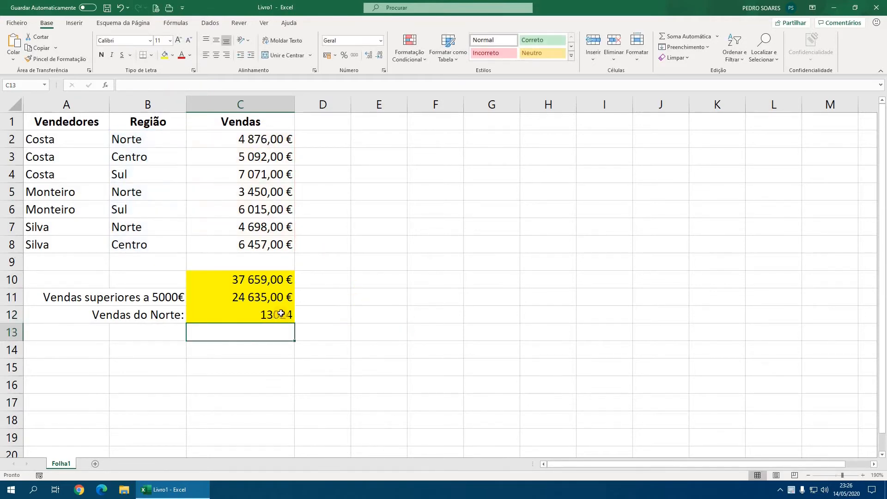
# Format the Norte sales total in C12 as currency (Moeda)
pyautogui.click(281, 314)
pyautogui.click(380, 41)
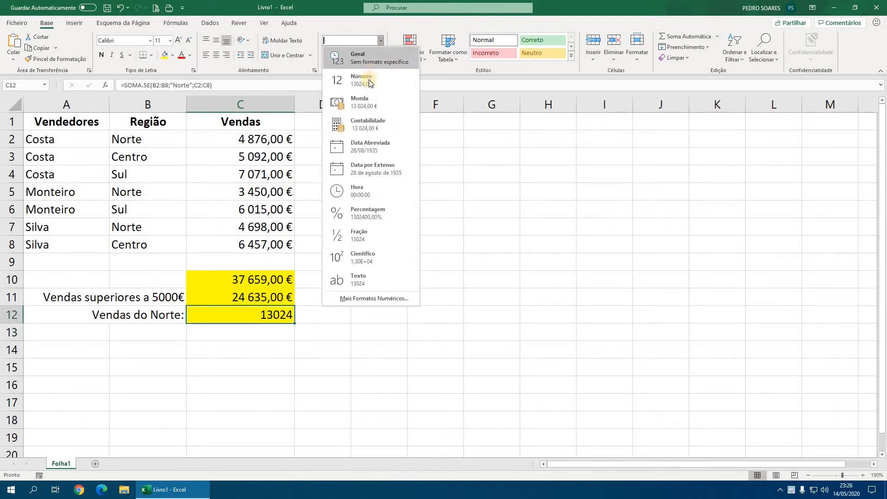
pyautogui.click(363, 102)
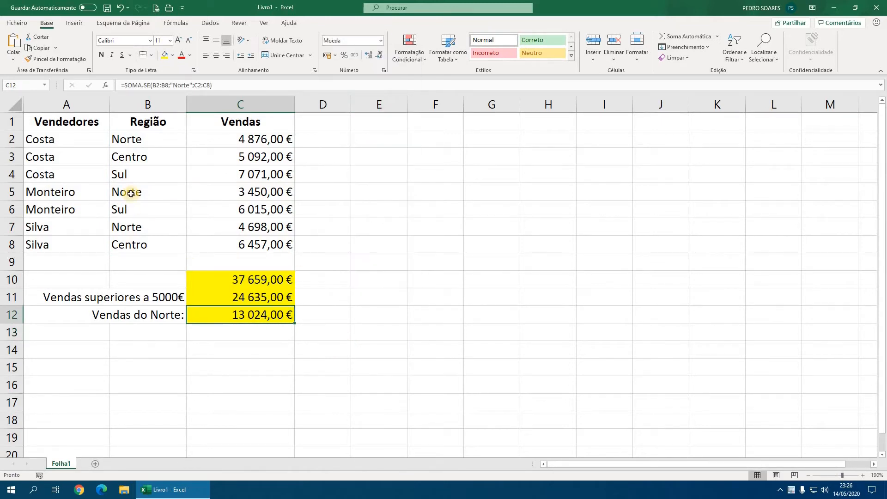
# Select the Norte sales in C2, C5 and C7 together to check their sum against the formula in C12
pyautogui.click(241, 142)
pyautogui.keyDown('ctrl'); pyautogui.click(243, 193); pyautogui.keyUp('ctrl')
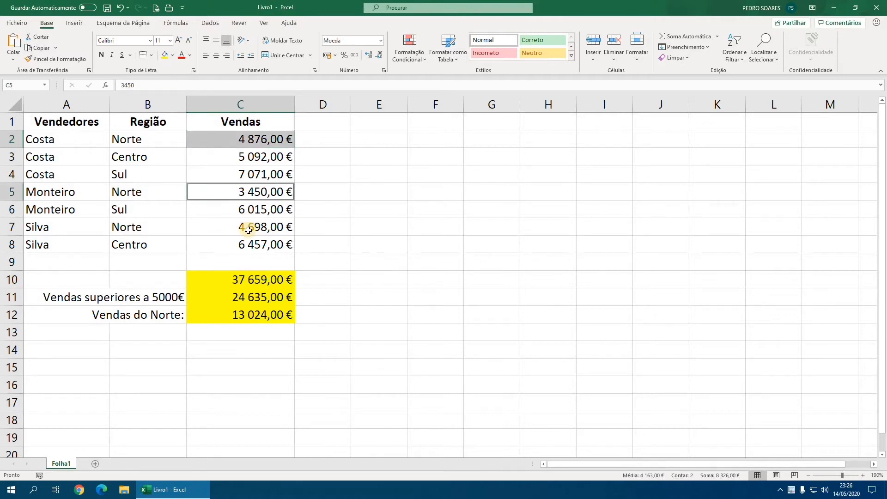
pyautogui.keyDown('ctrl'); pyautogui.click(248, 230); pyautogui.keyUp('ctrl')
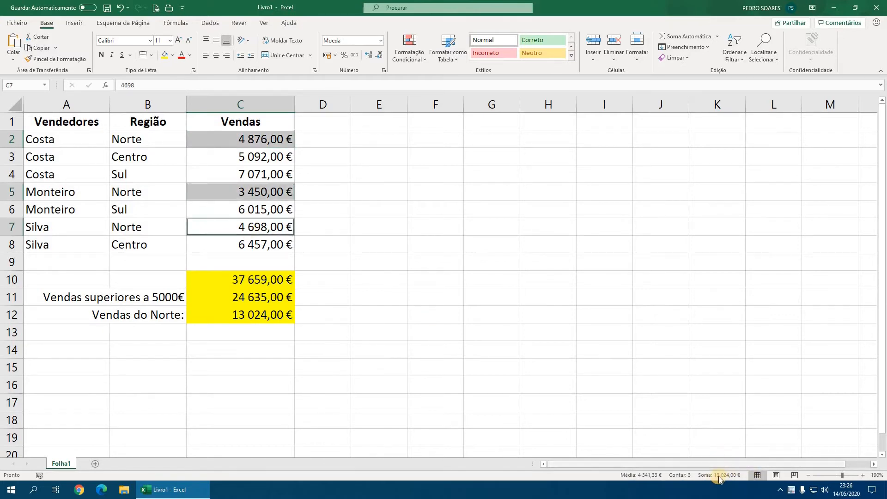
pyautogui.click(255, 313)
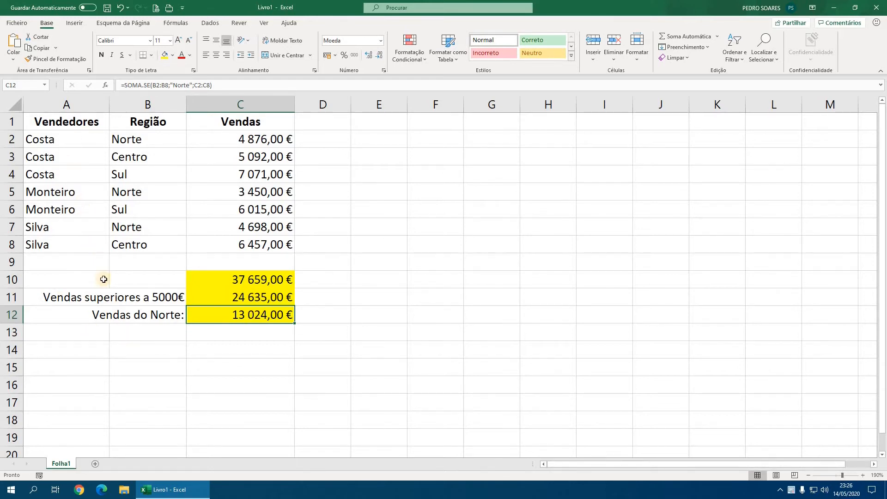
# Enter a "Vendas do" label with the surname of the seller in rows 7 and 8 in B13 and align it right
pyautogui.click(161, 334)
pyautogui.write('VEndas do Silva:')
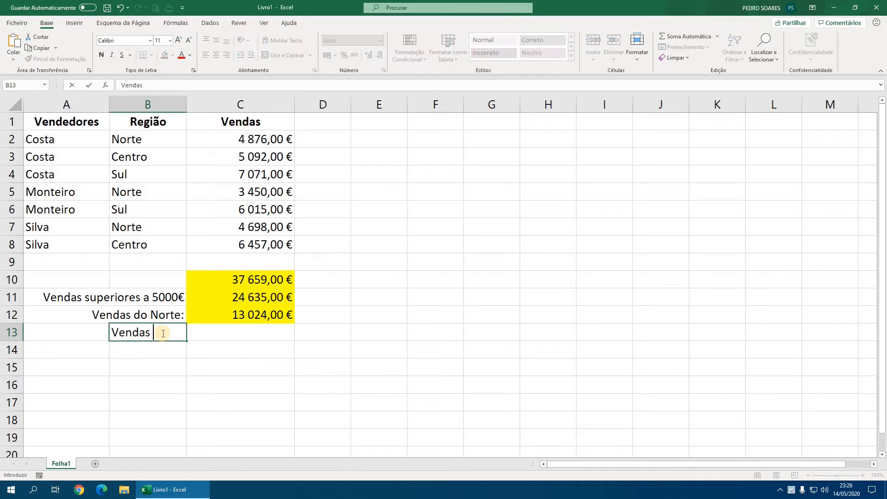
pyautogui.press('Return')
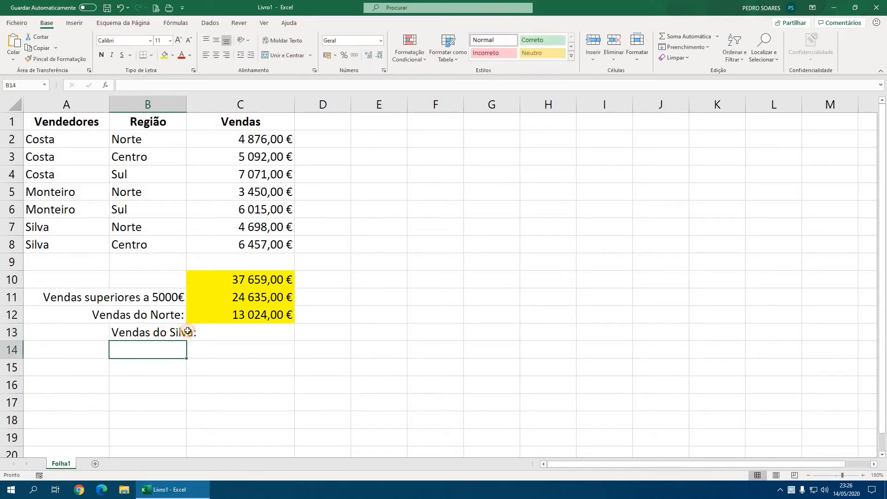
pyautogui.click(162, 334)
pyautogui.click(226, 55)
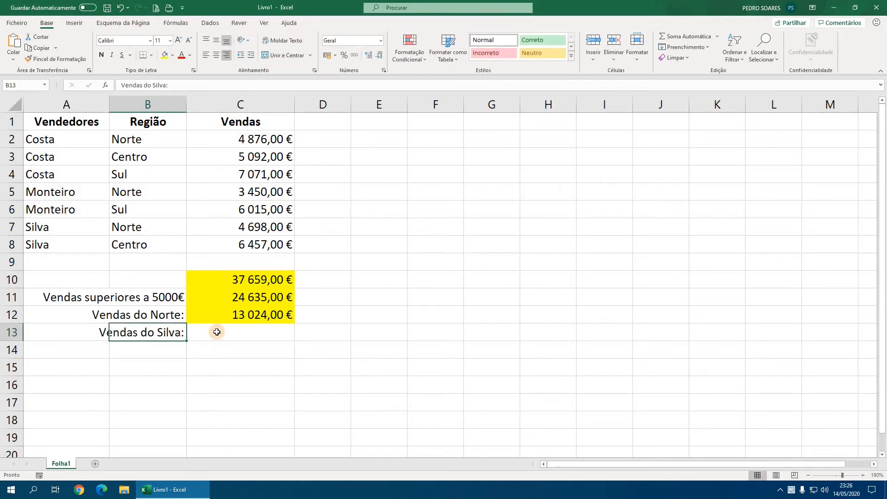
# Enter a SOMA.SE formula in C13 that sums C2:C8 where A2:A8 matches the surname of the seller in rows 7 and 8
pyautogui.click(220, 331)
pyautogui.write('=SOMA.SE(')
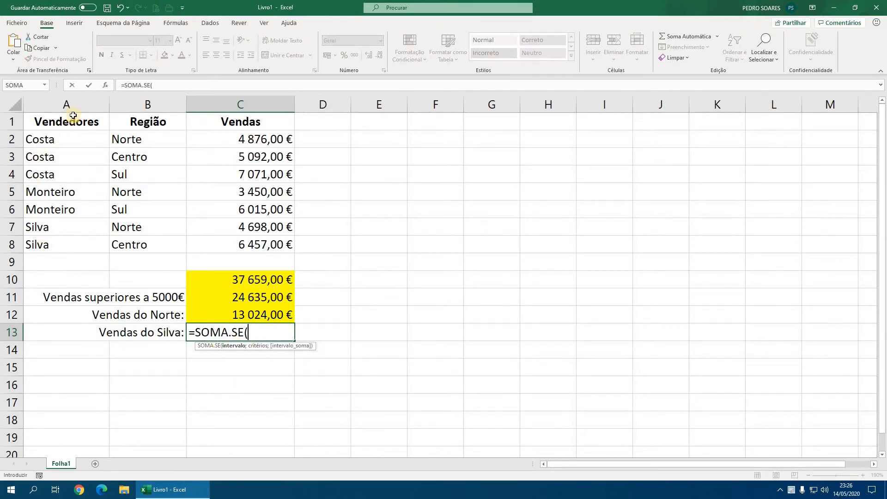
pyautogui.moveTo(54, 140); pyautogui.dragTo(56, 245)
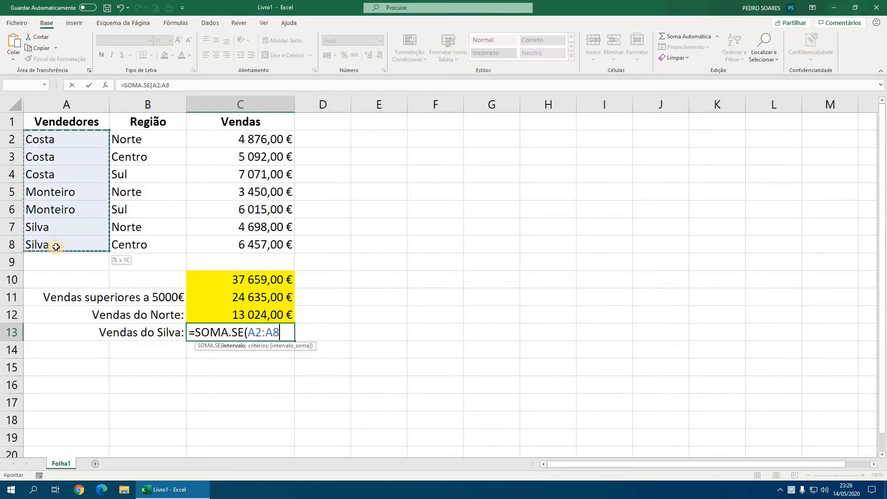
pyautogui.write(';')
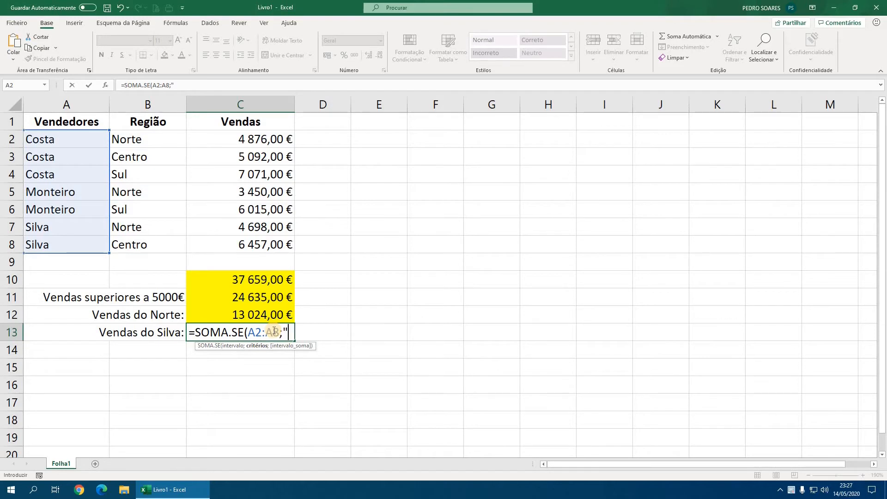
pyautogui.write('"Silva";')
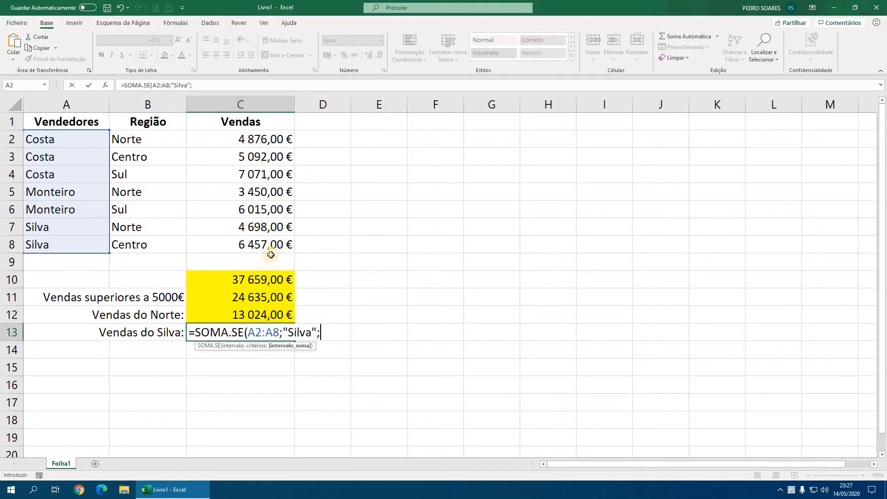
pyautogui.moveTo(258, 138); pyautogui.dragTo(273, 246)
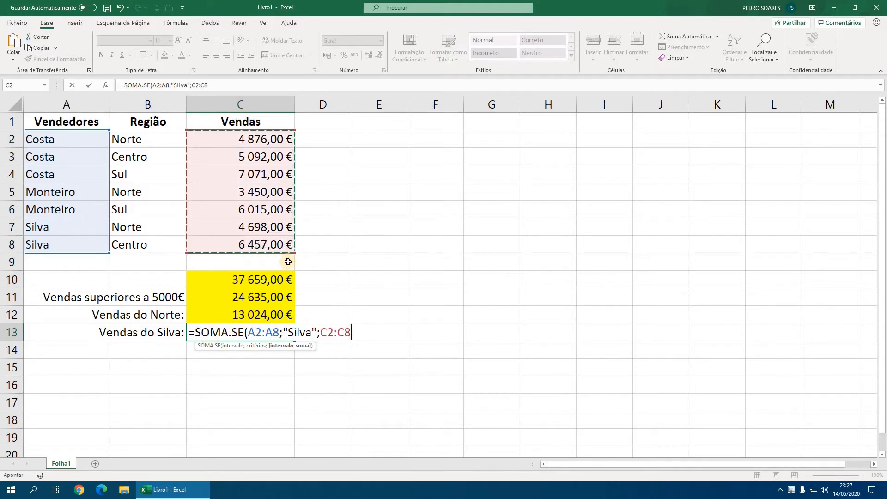
pyautogui.write(')')
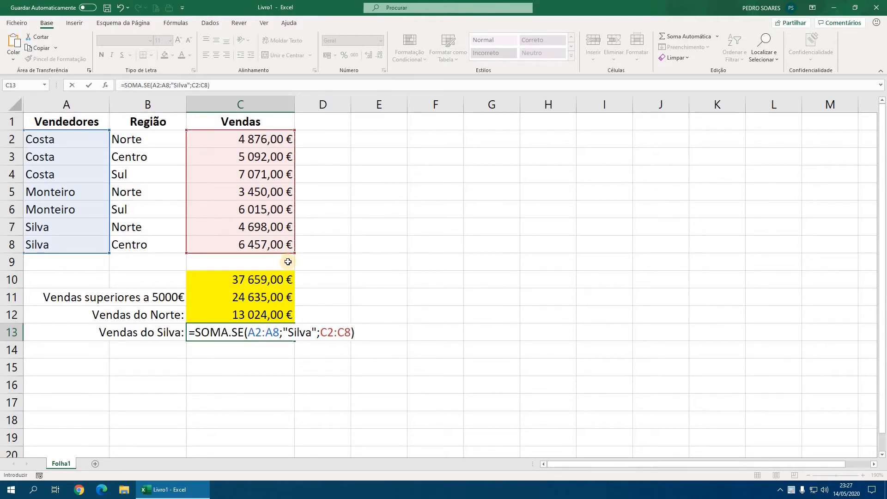
pyautogui.press('Return')
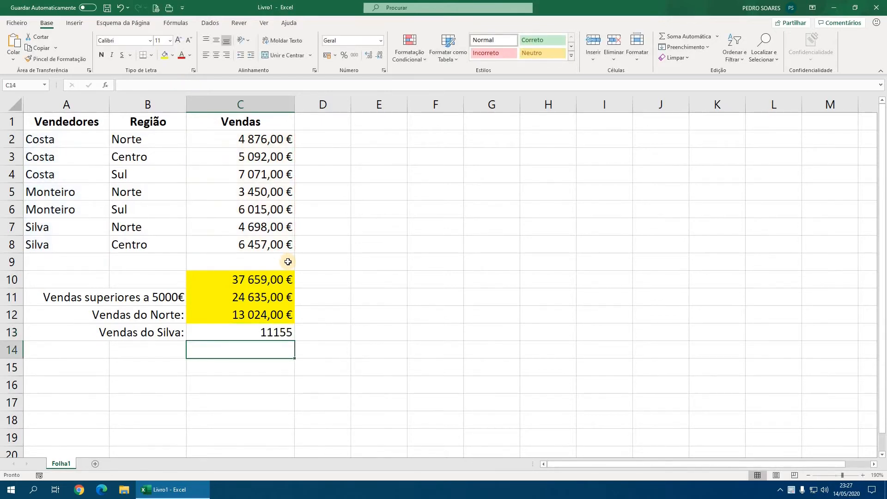
# Format the seller's sales total in C13 as currency (Moeda)
pyautogui.press('Up')
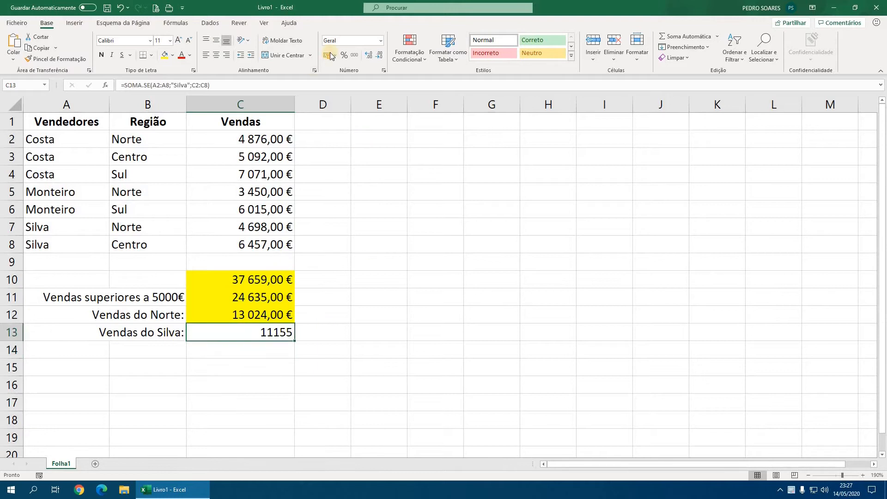
pyautogui.click(381, 41)
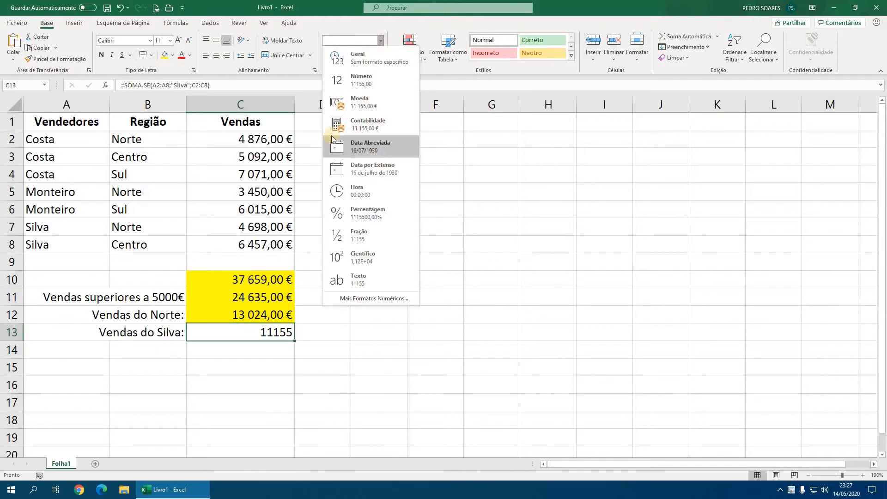
pyautogui.click(362, 106)
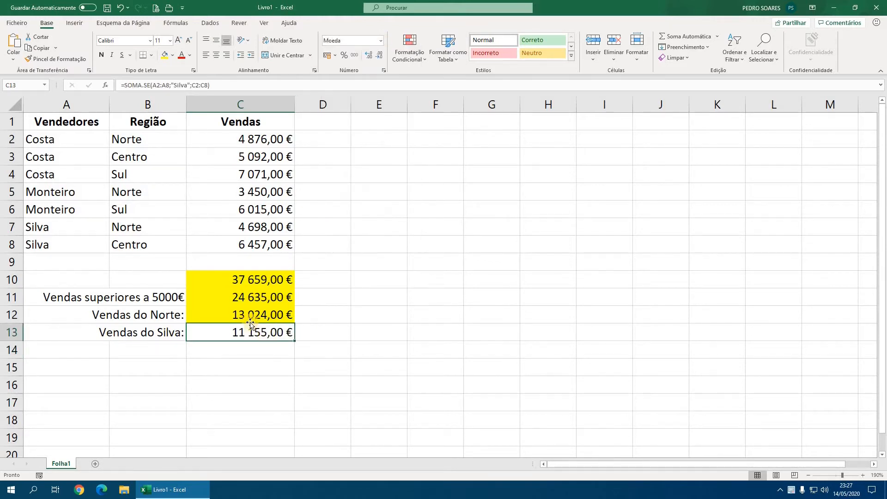
# Check the sum of the seller's sales in C7:C8 and fill the total in C13 with yellow
pyautogui.moveTo(257, 227); pyautogui.dragTo(259, 244)
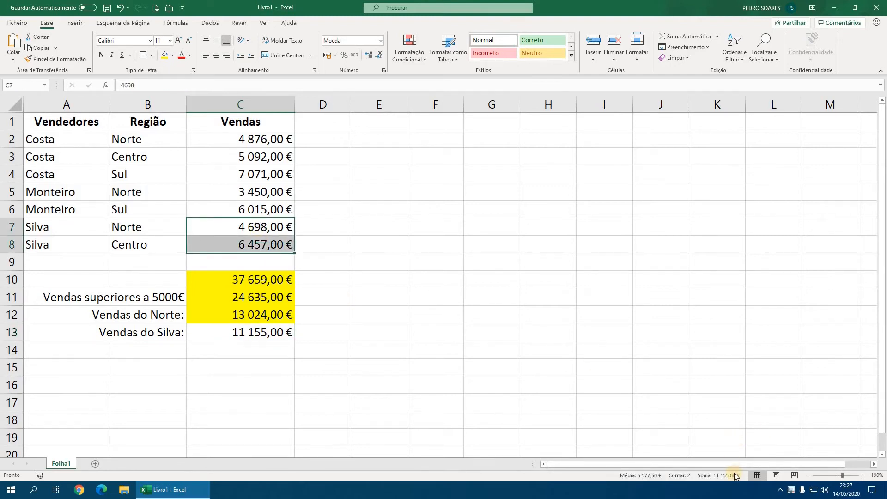
pyautogui.click(257, 332)
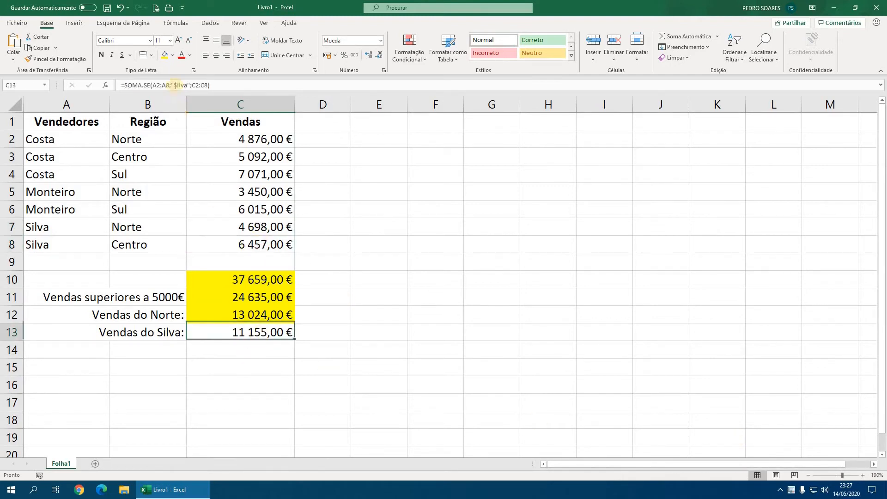
pyautogui.click(165, 55)
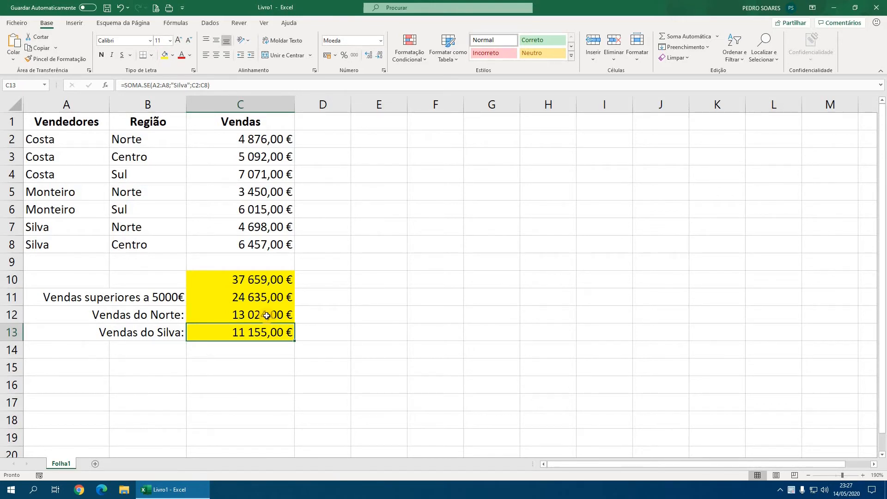
# Review the ranges and criterion of the SOMA.SE formula in C12 and inspect the region entry in B7
pyautogui.doubleClick(266, 315)
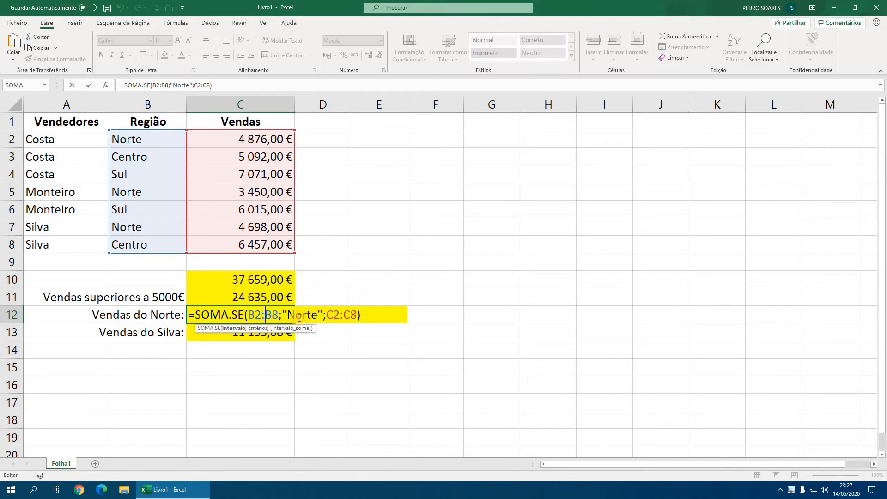
pyautogui.press('Return')
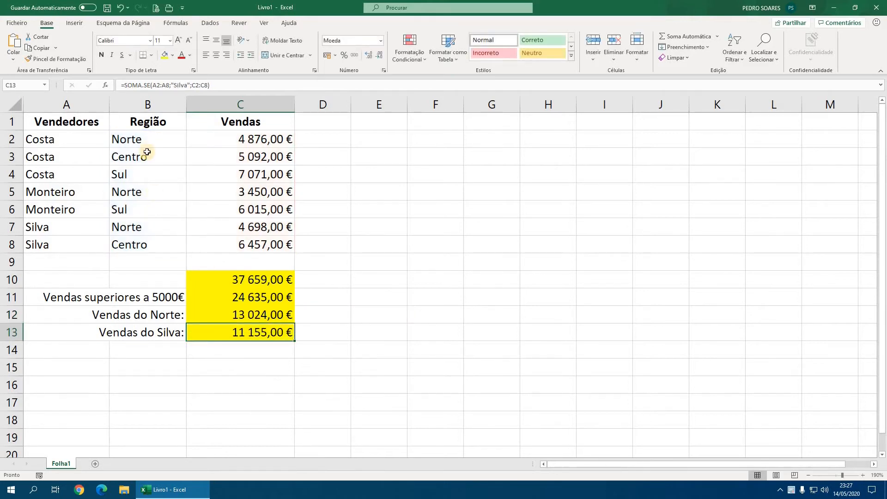
pyautogui.doubleClick(170, 236)
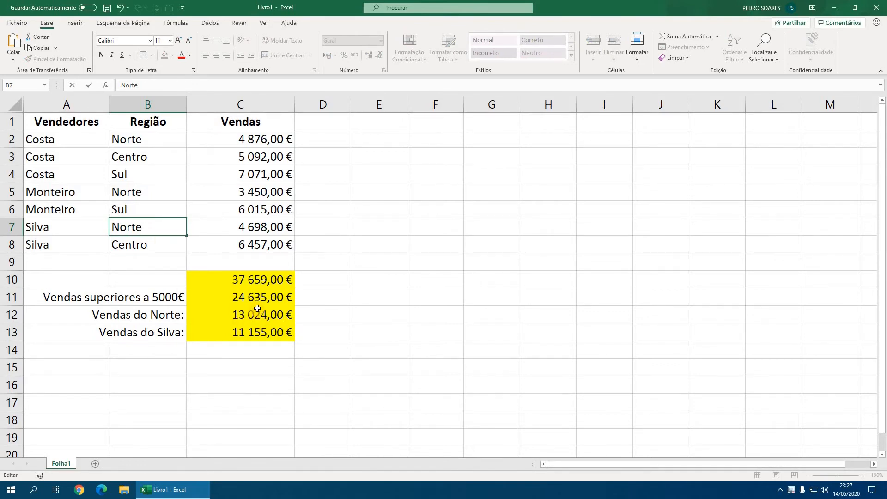
# Commit a trailing space after Norte in B7 and compare the Norte entries in B2, B5 and B7
pyautogui.press('Return')
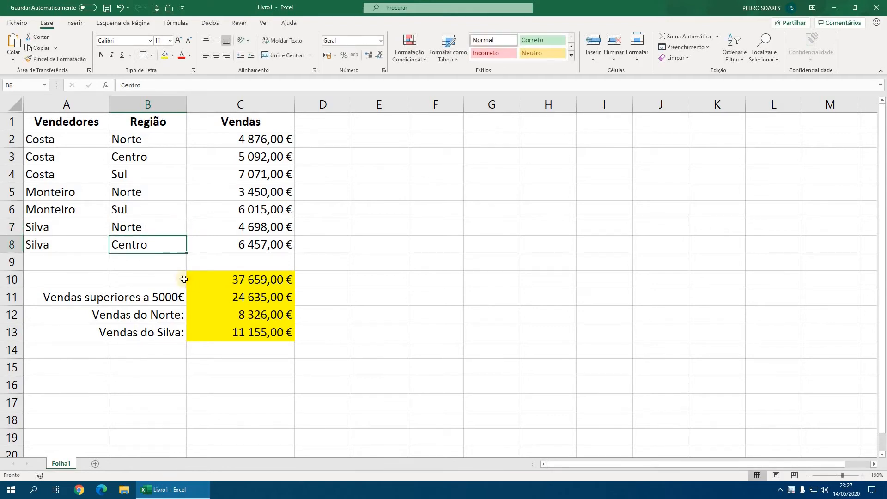
pyautogui.click(133, 228)
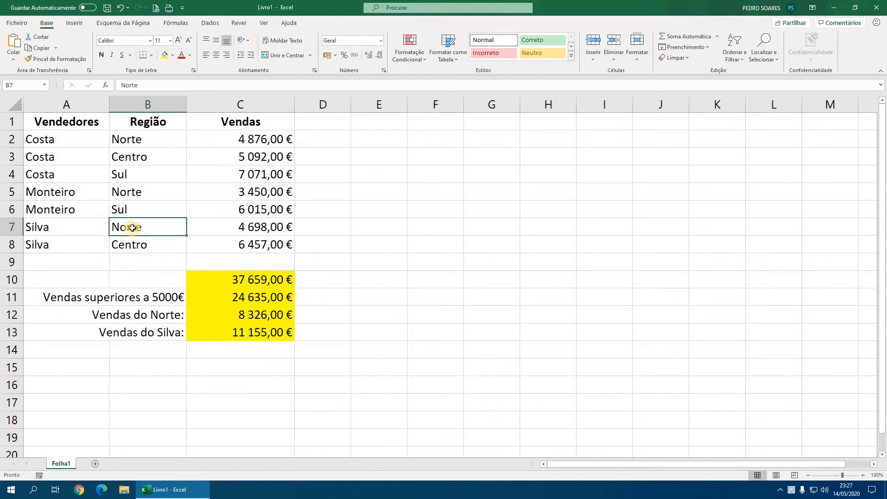
pyautogui.doubleClick(153, 139)
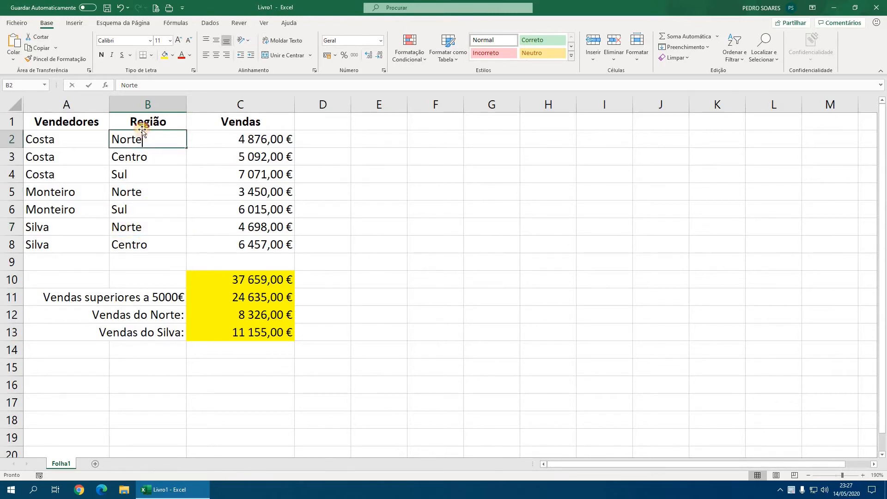
pyautogui.doubleClick(150, 191)
pyautogui.doubleClick(155, 227)
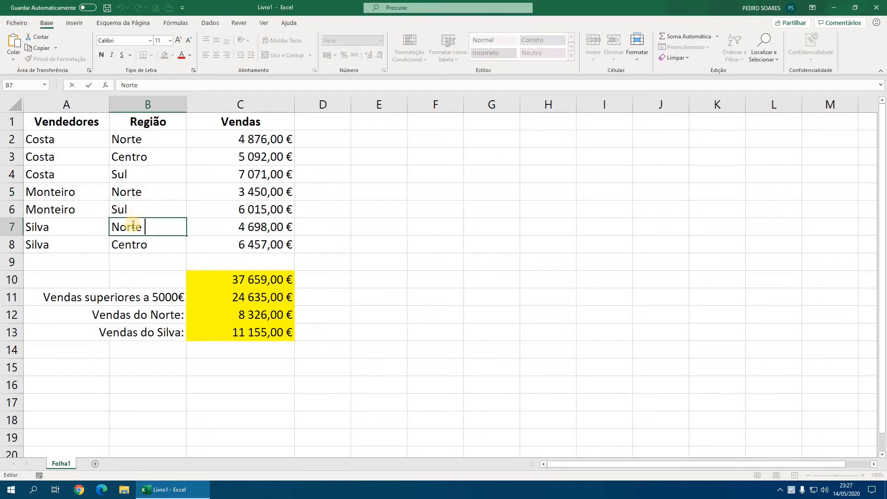
pyautogui.press('Return')
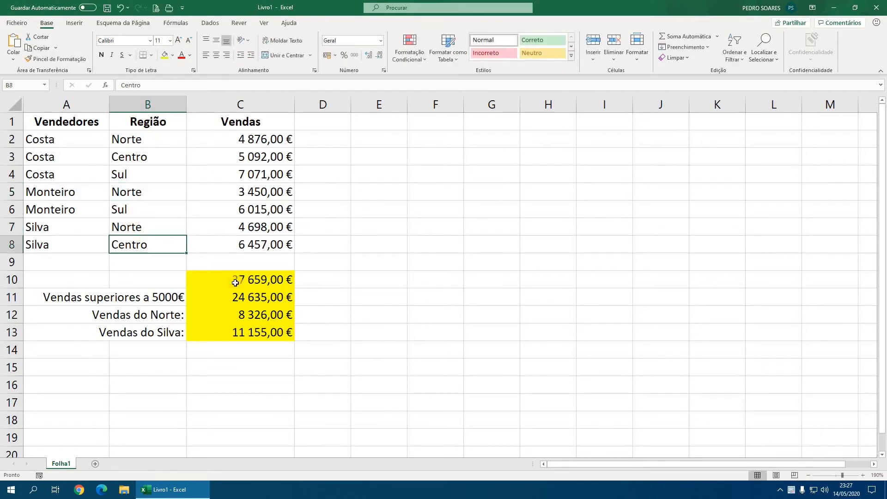
# Review the "Norte" criterion of the SOMA.SE formula in C12 and remove the trailing space from B7
pyautogui.doubleClick(245, 315)
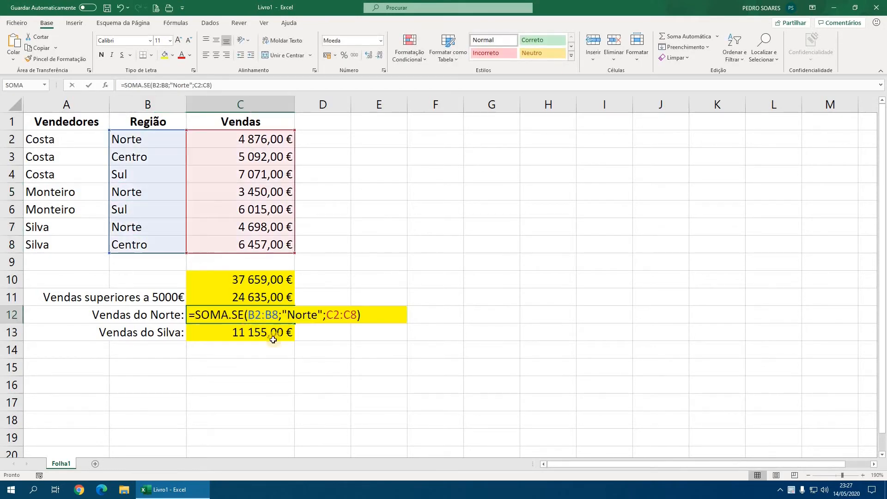
pyautogui.click(319, 316)
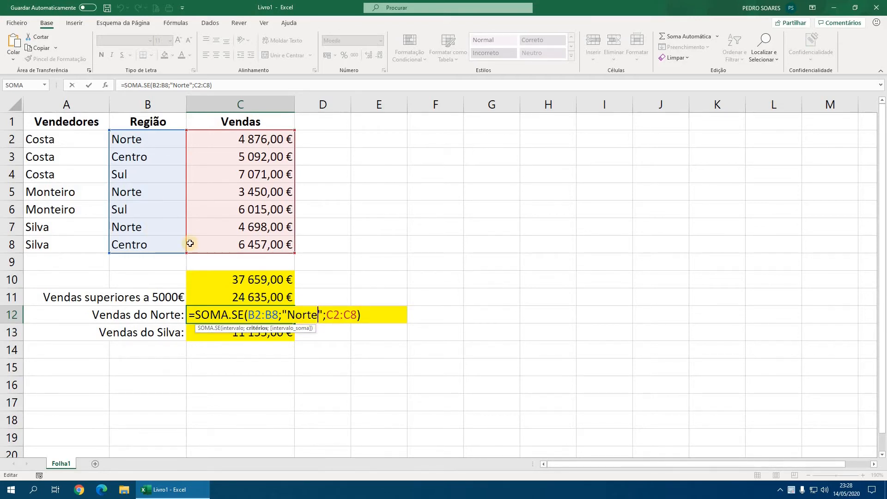
pyautogui.press('Return')
pyautogui.doubleClick(168, 228)
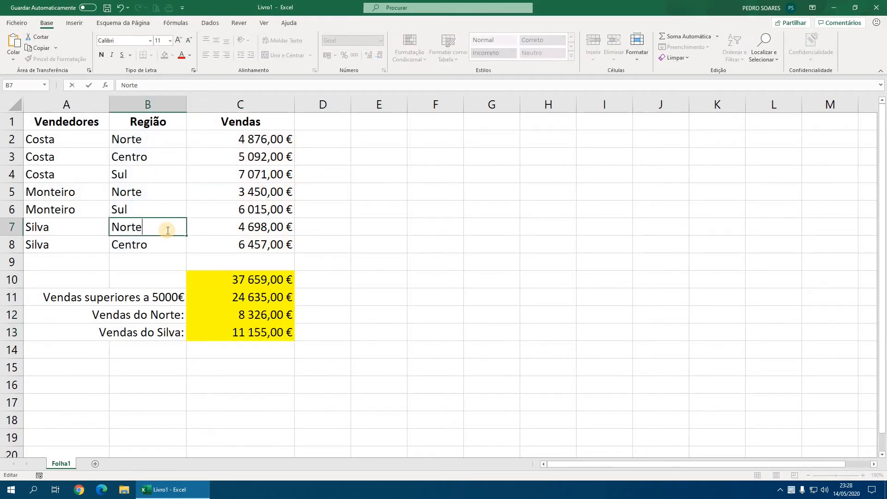
pyautogui.press('Return')
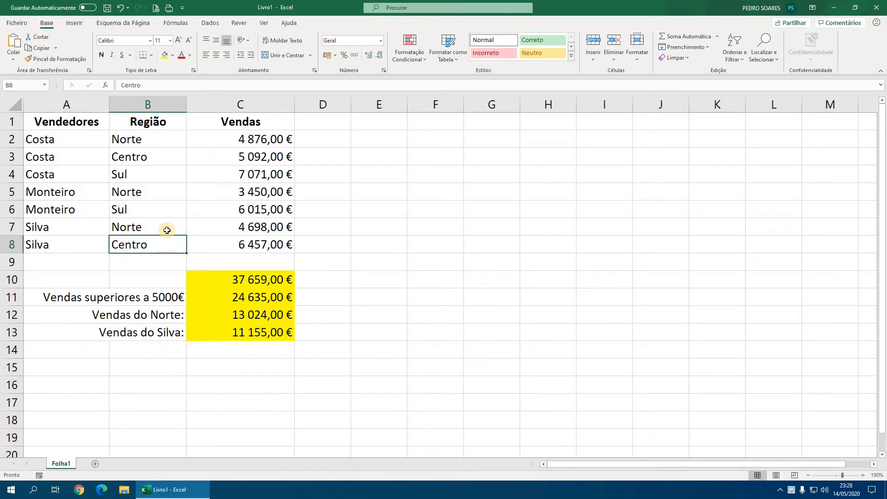
# On a new worksheet, enter 1,23 in A1 and show it with one decimal place
pyautogui.click(95, 463)
pyautogui.scroll(8, 114, 286)
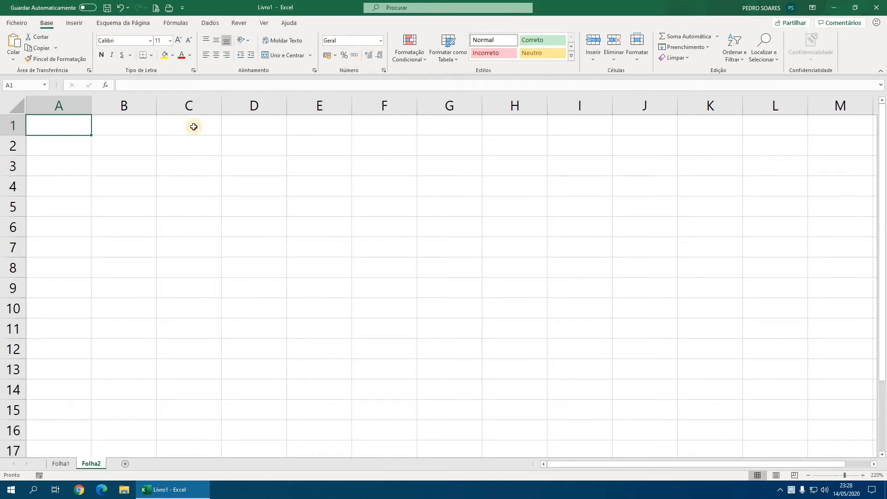
pyautogui.write('1,23')
pyautogui.press('Return')
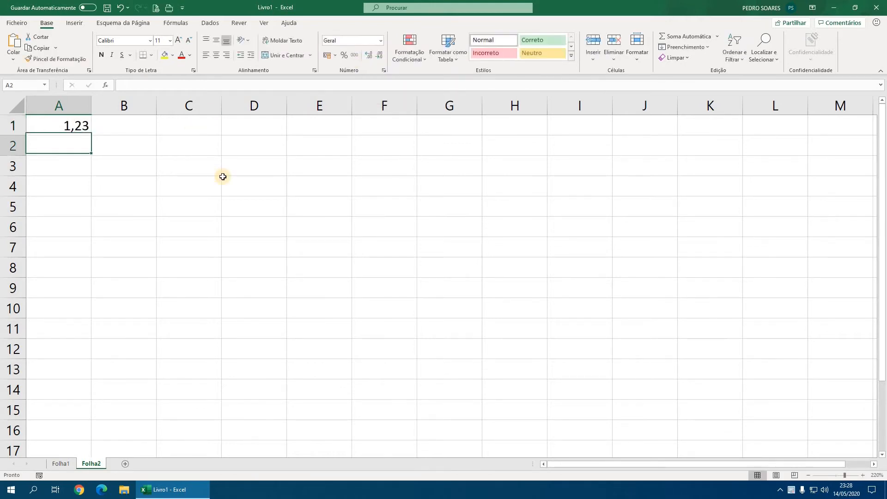
pyautogui.press('Up')
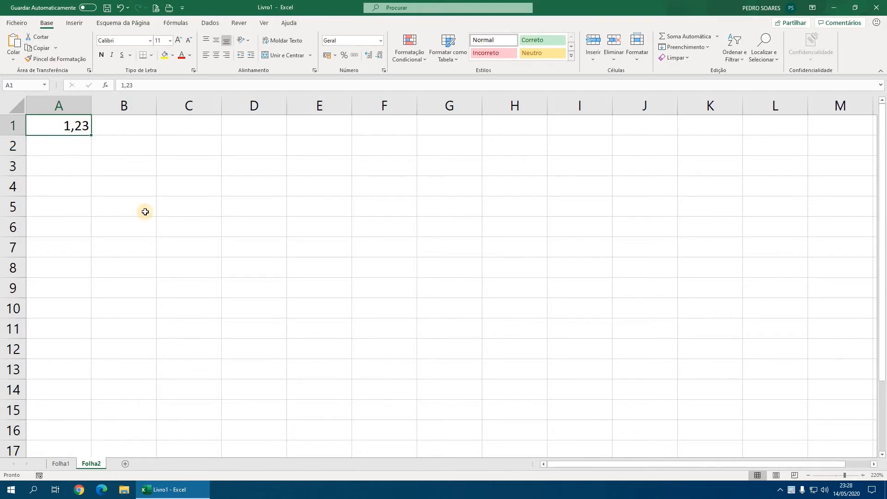
pyautogui.click(376, 58)
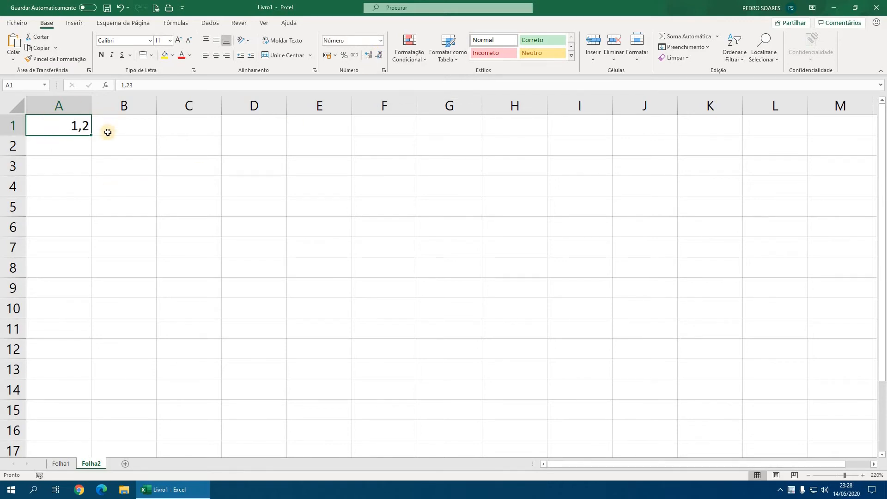
# Enter the formula =A1*10 in B1 and check the value stored in A1
pyautogui.click(147, 125)
pyautogui.write('=')
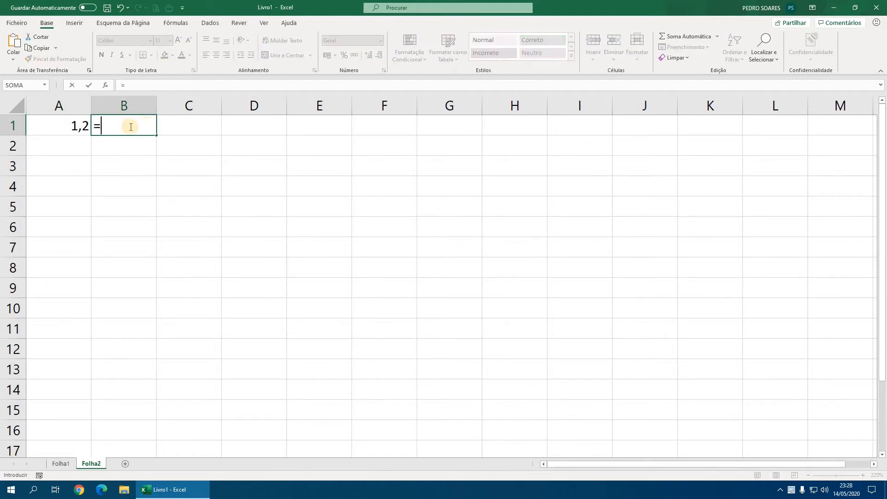
pyautogui.click(67, 121)
pyautogui.write('10')
pyautogui.press('BackSpace')
pyautogui.press('BackSpace')
pyautogui.write('*10')
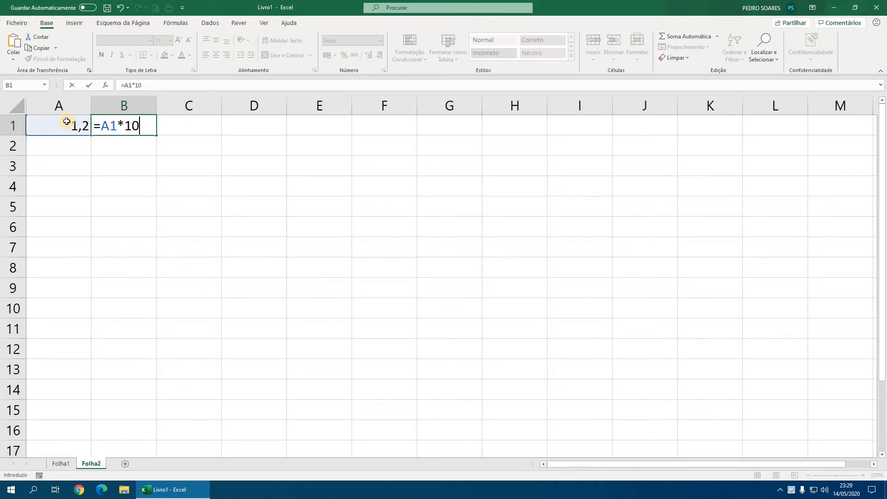
pyautogui.press('Return')
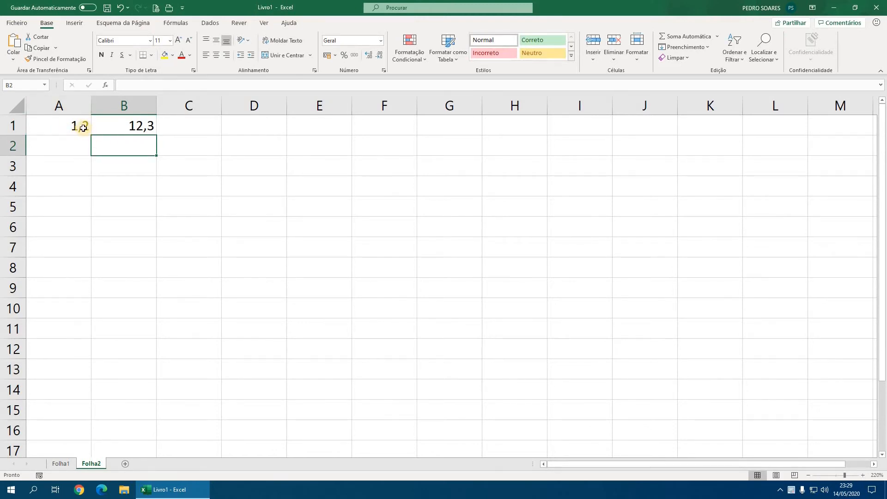
pyautogui.click(82, 129)
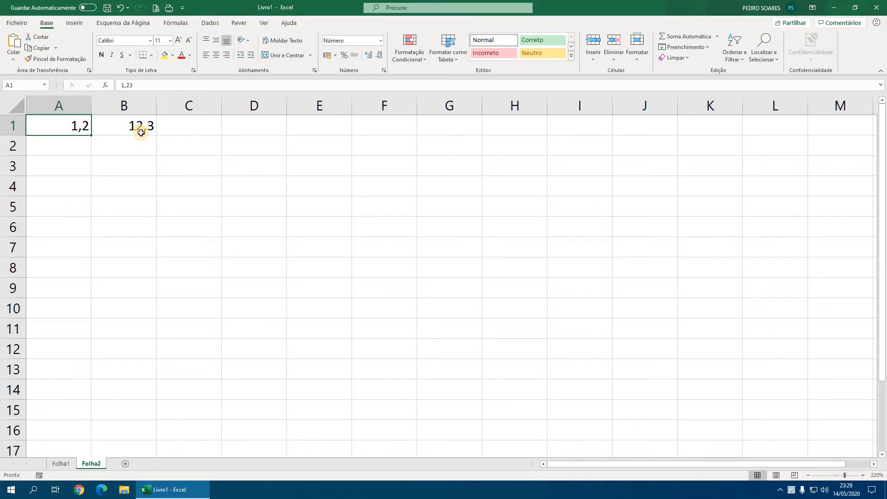
# Enter 12,5 in A2 and show it without decimal places
pyautogui.click(66, 150)
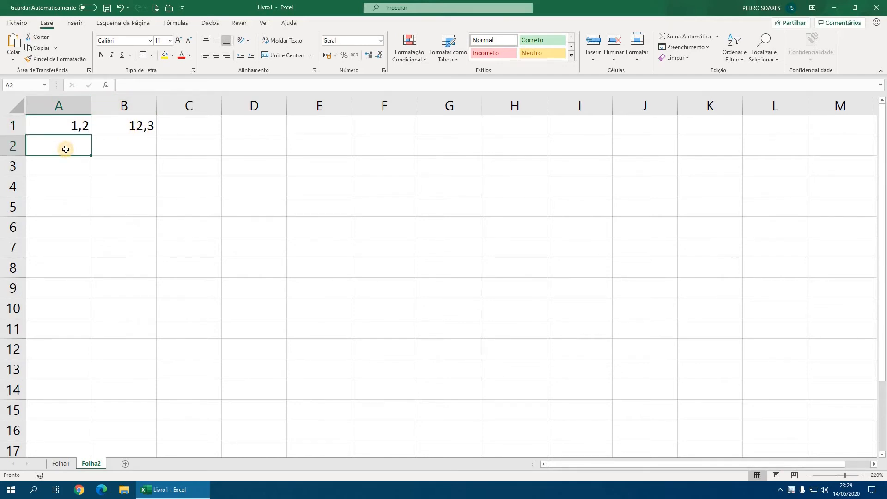
pyautogui.write('12,5')
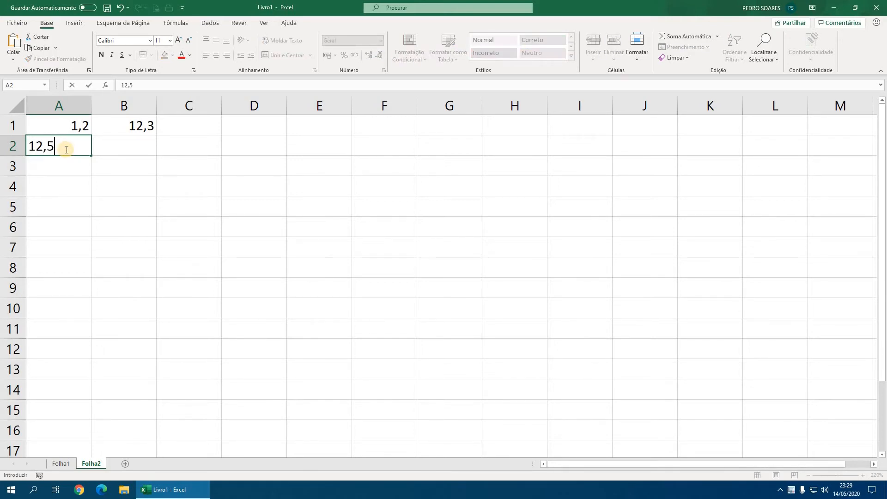
pyautogui.press('Return')
pyautogui.click(69, 145)
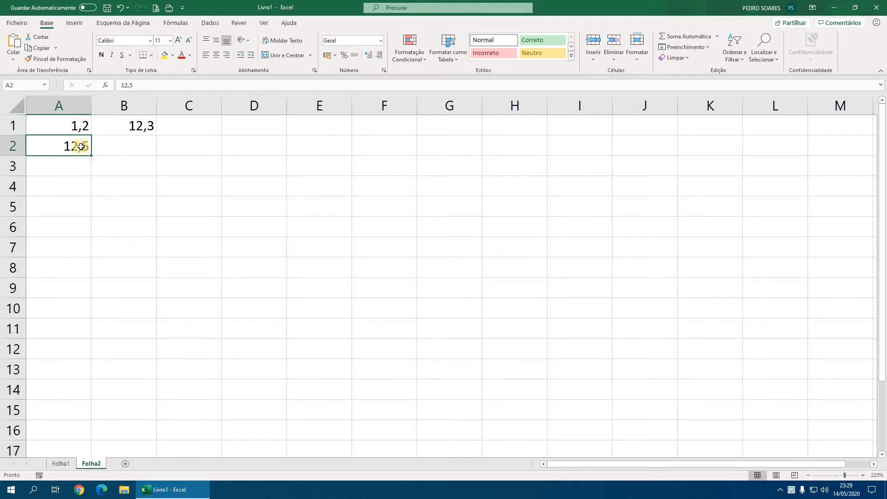
pyautogui.click(379, 58)
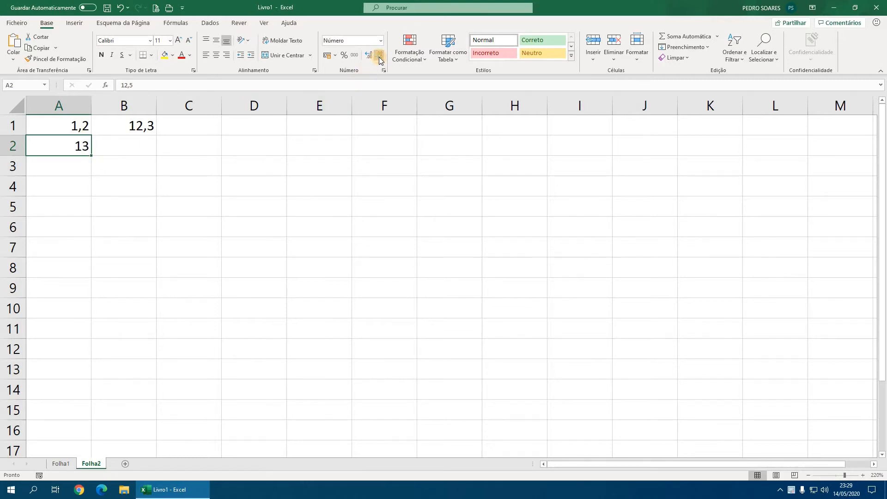
# Enter the formula =A2*10 in B2
pyautogui.click(143, 145)
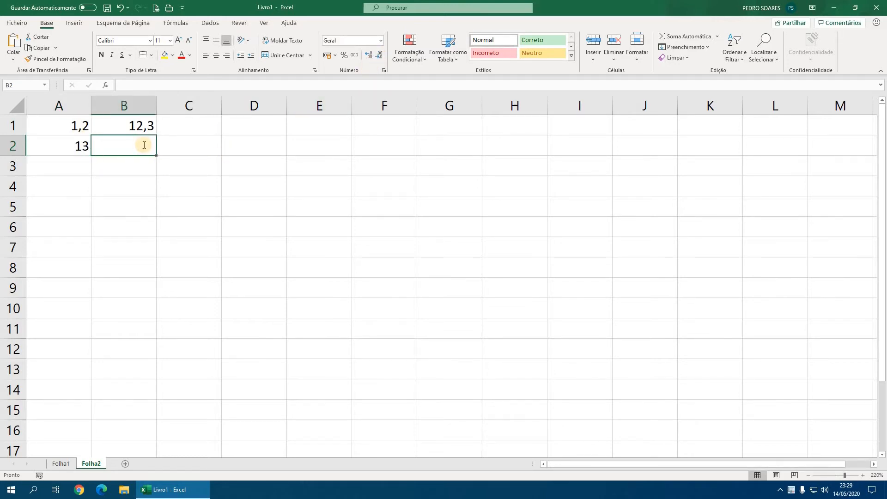
pyautogui.write('=')
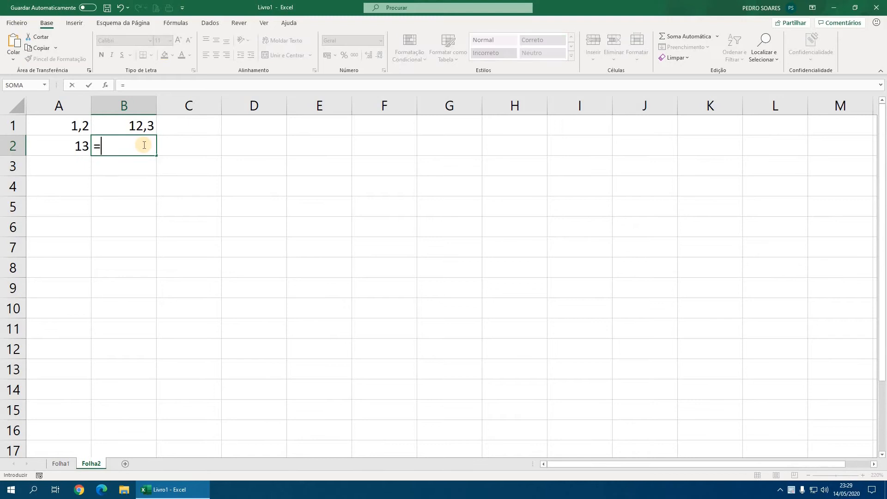
pyautogui.click(69, 139)
pyautogui.write('*10')
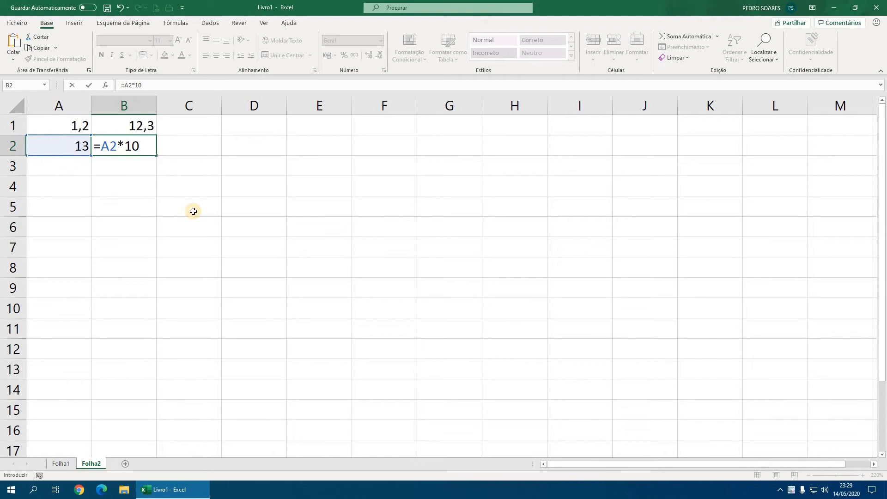
pyautogui.press('Return')
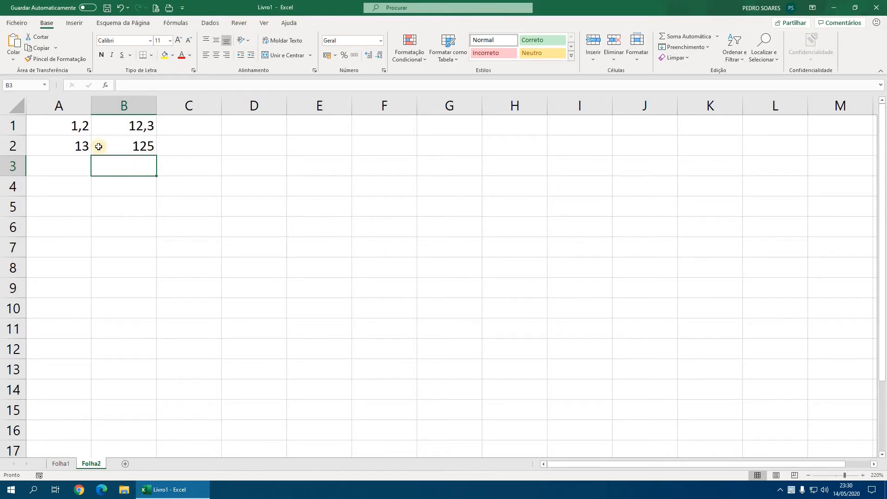
# Show A1:A2 with three decimal places and reduce them again to one decimal place
pyautogui.moveTo(79, 129); pyautogui.dragTo(79, 145)
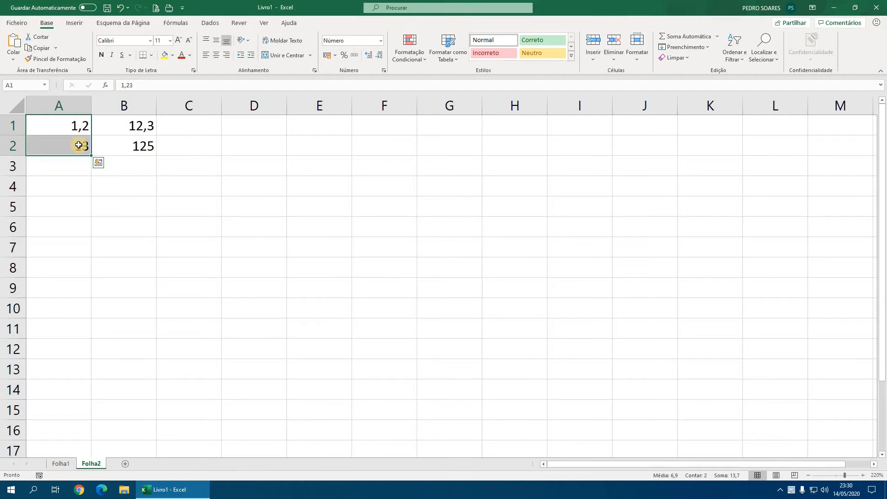
pyautogui.click(368, 55)
pyautogui.click(368, 55)
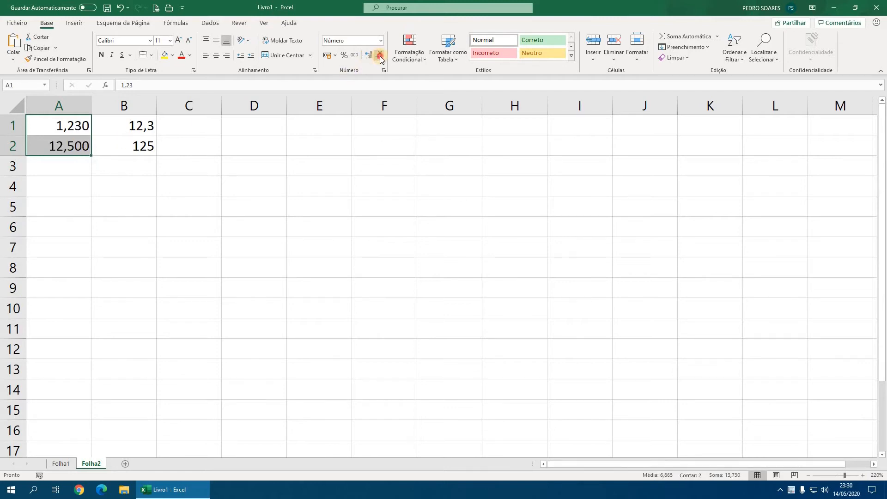
pyautogui.click(380, 58)
pyautogui.click(380, 58)
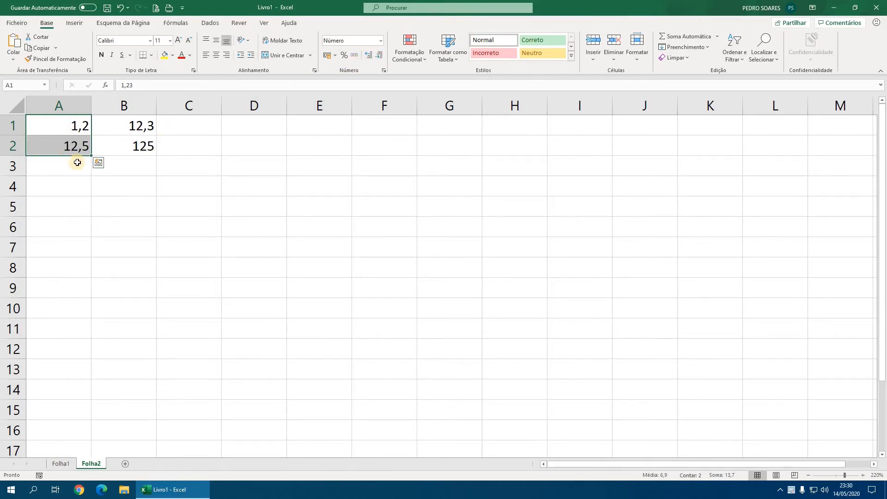
# Review the formula in B2 and set A2 to display no decimal places
pyautogui.click(131, 156)
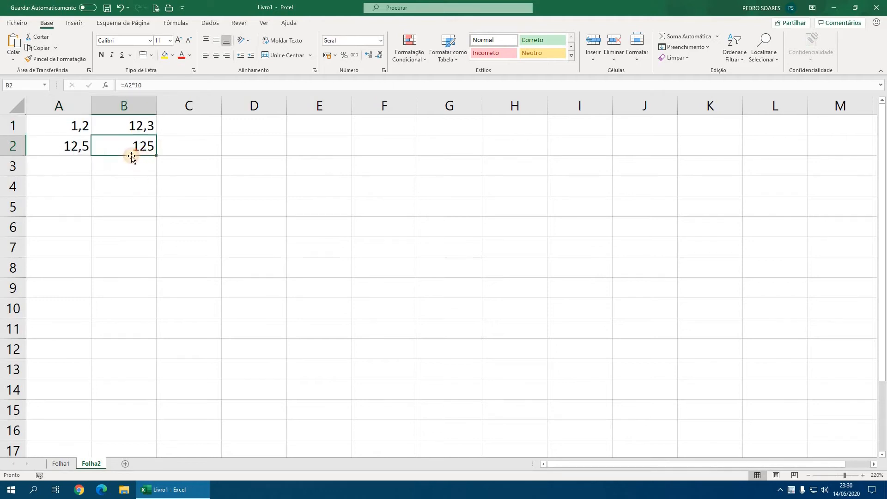
pyautogui.doubleClick(131, 153)
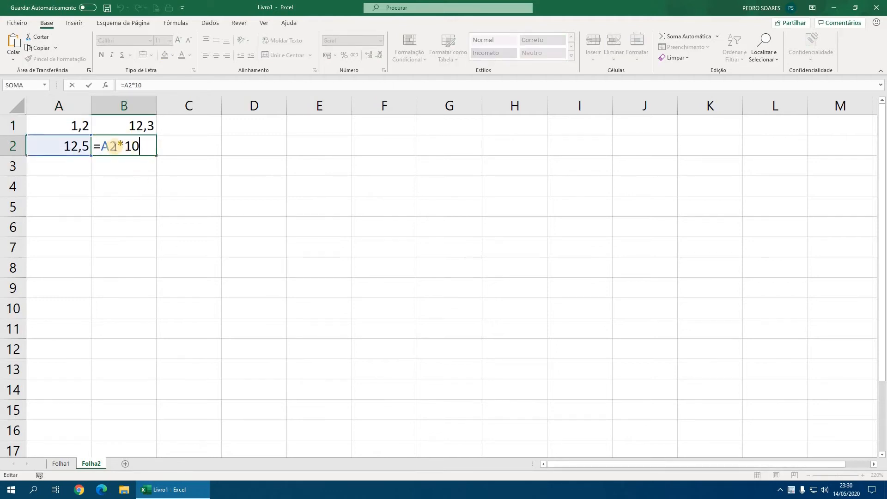
pyautogui.press('Return')
pyautogui.click(86, 145)
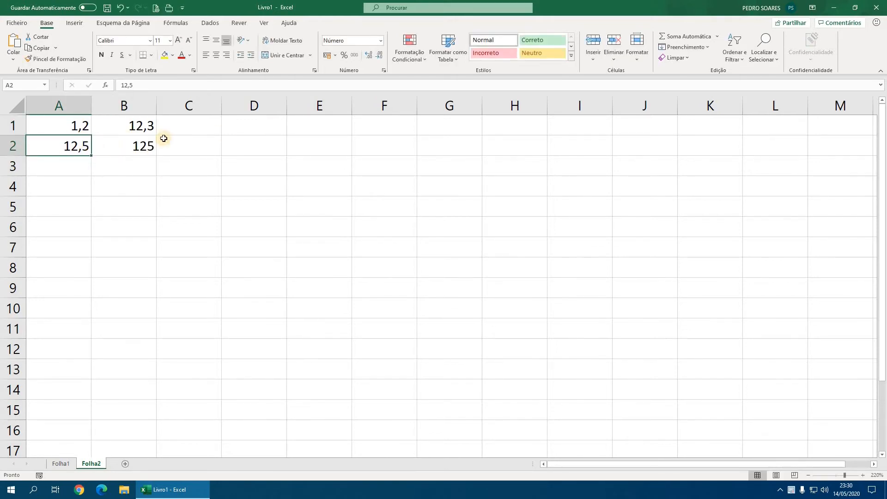
pyautogui.click(369, 55)
pyautogui.click(381, 58)
pyautogui.click(381, 58)
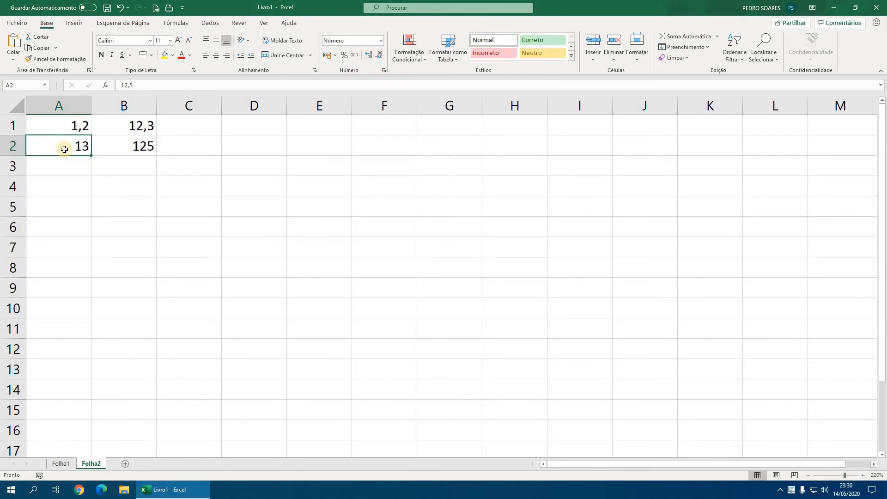
# Enter the formula =ARRED(12,5;0) in A4
pyautogui.click(83, 190)
pyautogui.write('=arr')
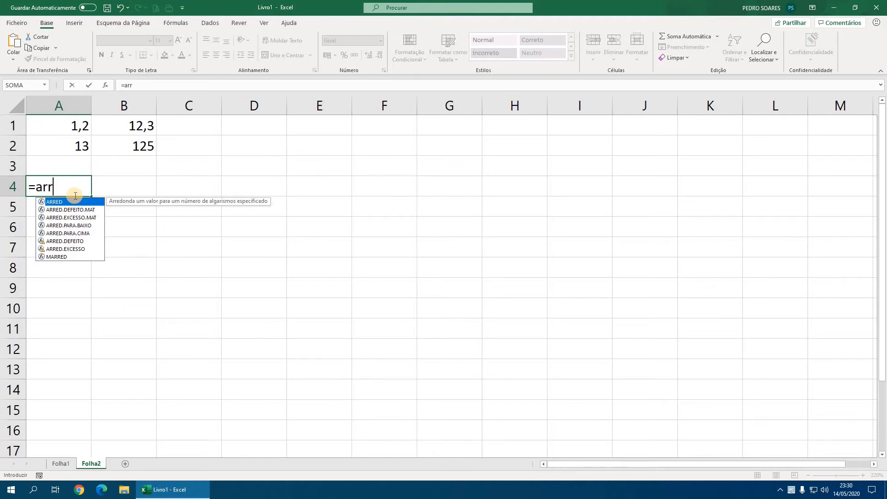
pyautogui.click(50, 242)
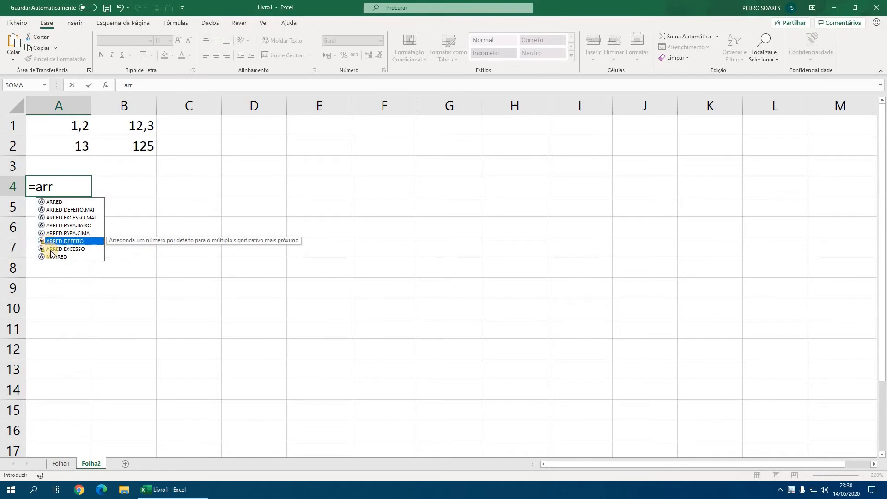
pyautogui.click(51, 248)
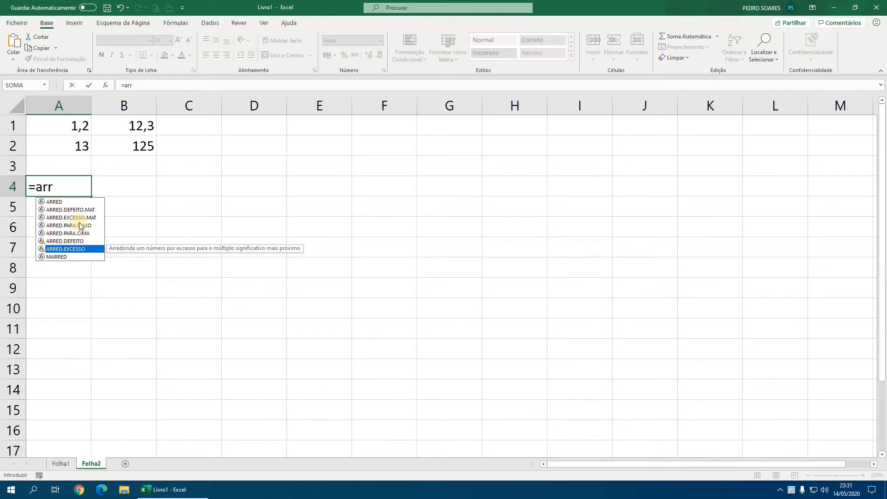
pyautogui.doubleClick(54, 202)
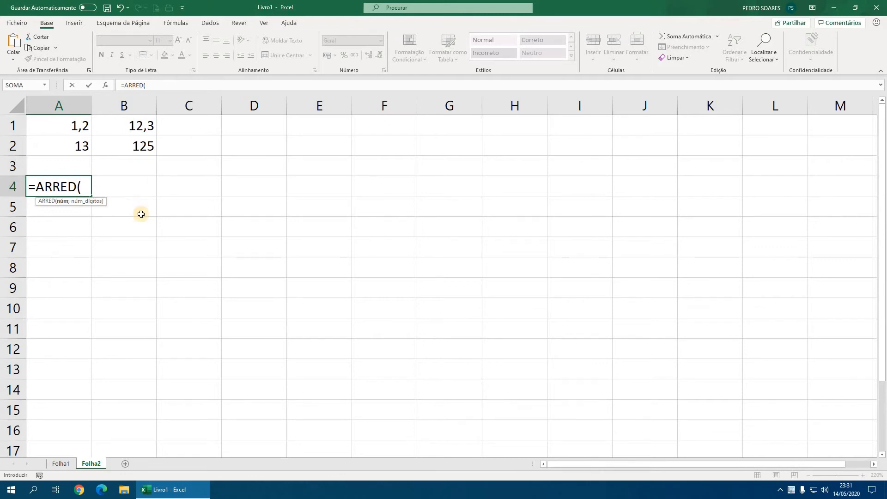
pyautogui.write('12,5;0')
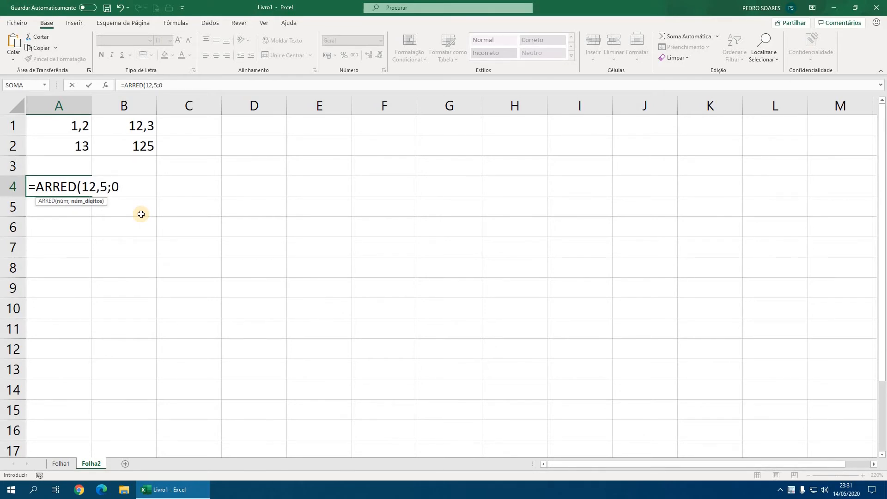
pyautogui.write(')')
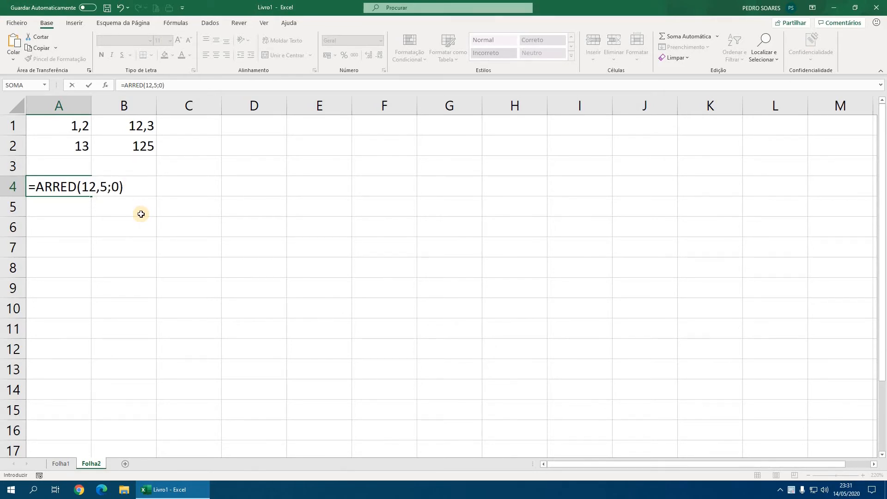
pyautogui.press('Return')
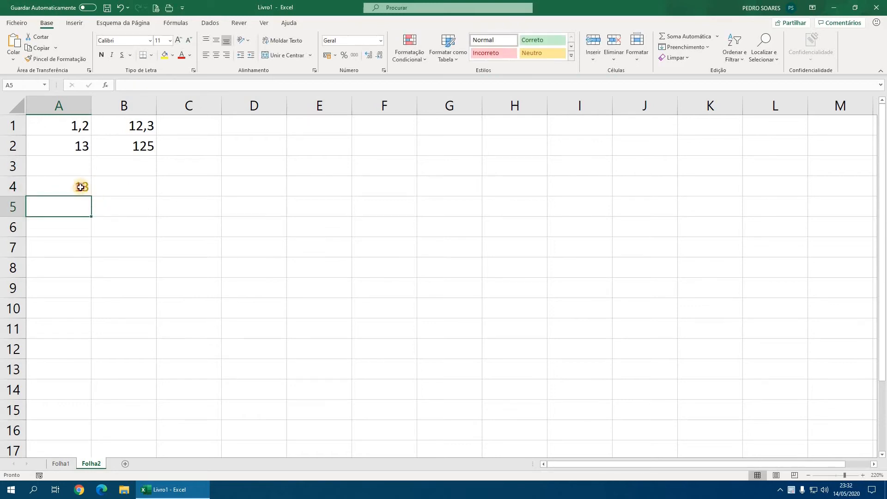
# Show A4 with four decimal places and back to none twice, and review its ARRED formula
pyautogui.click(81, 188)
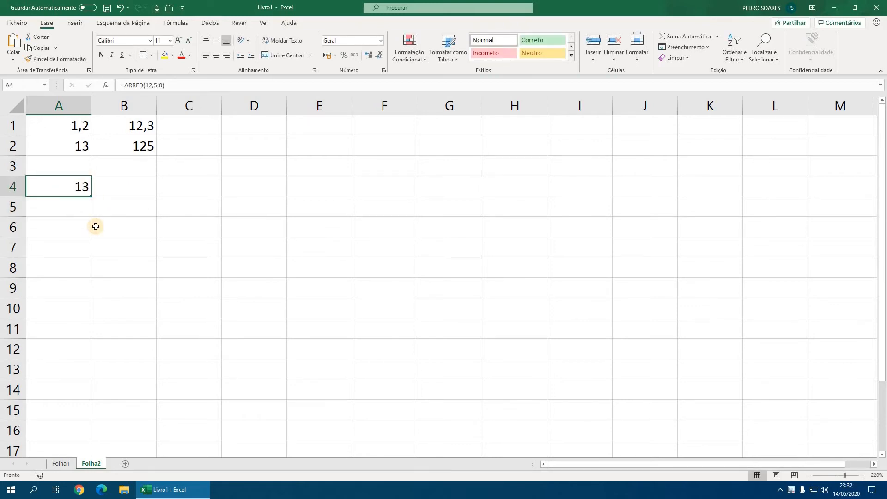
pyautogui.click(369, 58)
pyautogui.click(369, 57)
pyautogui.click(369, 58)
pyautogui.click(369, 58)
pyautogui.click(378, 56)
pyautogui.click(377, 56)
pyautogui.click(378, 56)
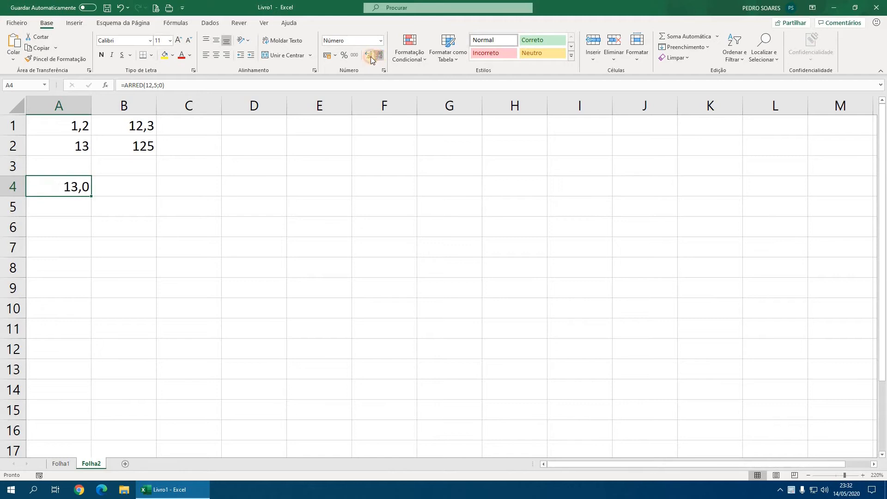
pyautogui.click(378, 56)
pyautogui.click(369, 56)
pyautogui.click(369, 56)
pyautogui.click(369, 56)
pyautogui.click(369, 57)
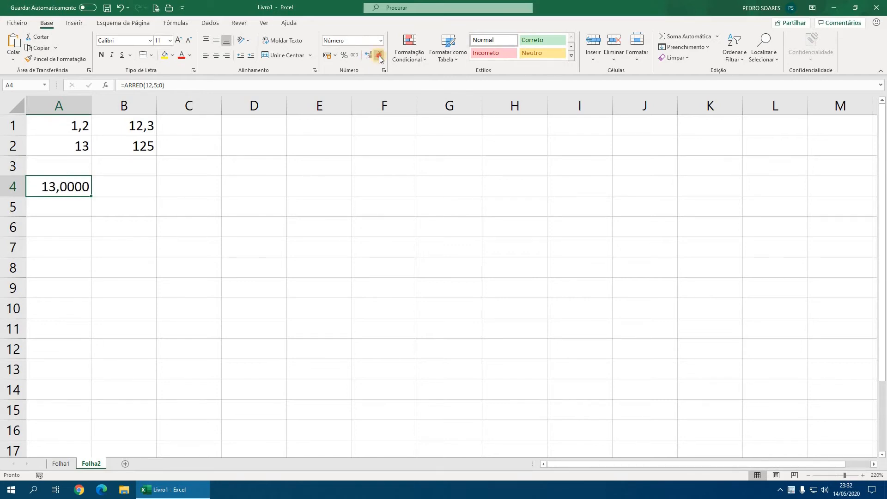
pyautogui.click(378, 57)
pyautogui.click(378, 56)
pyautogui.click(378, 56)
pyautogui.click(377, 56)
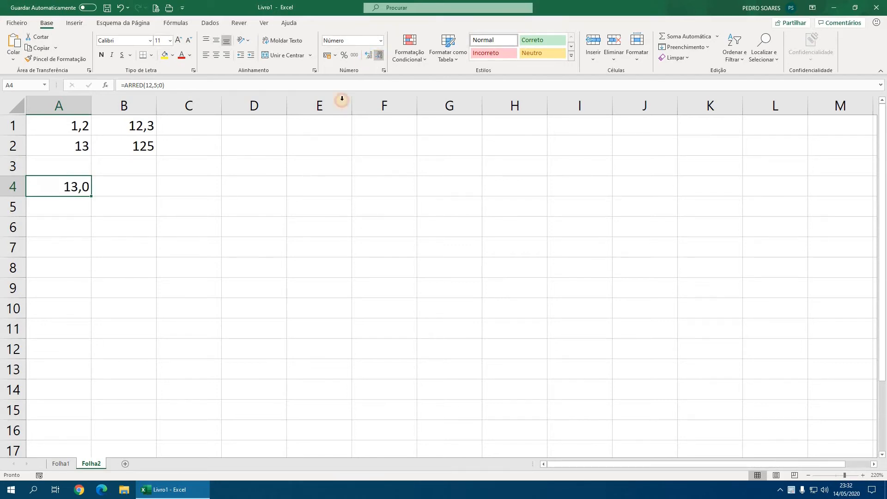
pyautogui.doubleClick(89, 187)
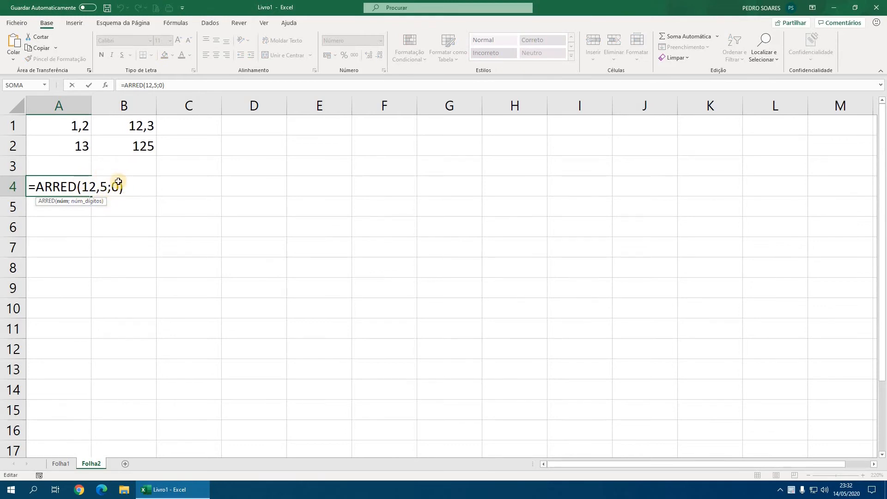
pyautogui.press('Return')
# Enter 123,45 in A7
pyautogui.press('Down')
pyautogui.press('Down')
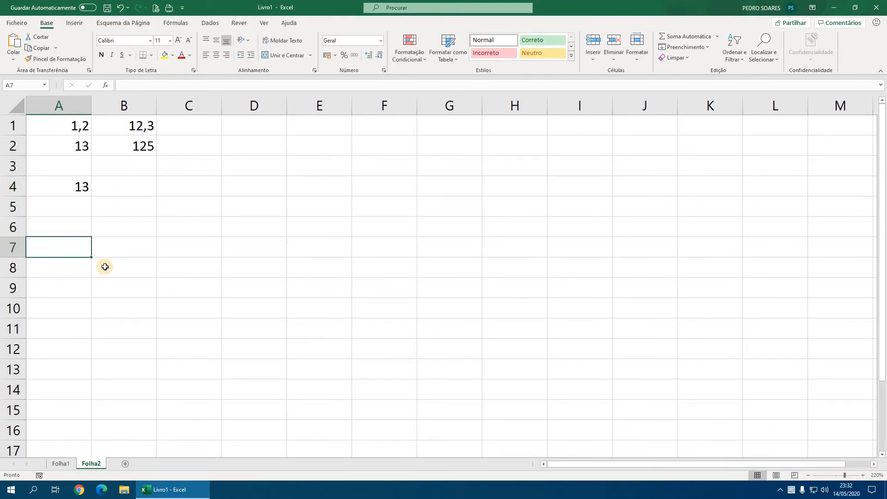
pyautogui.write('123,45')
pyautogui.press('Return')
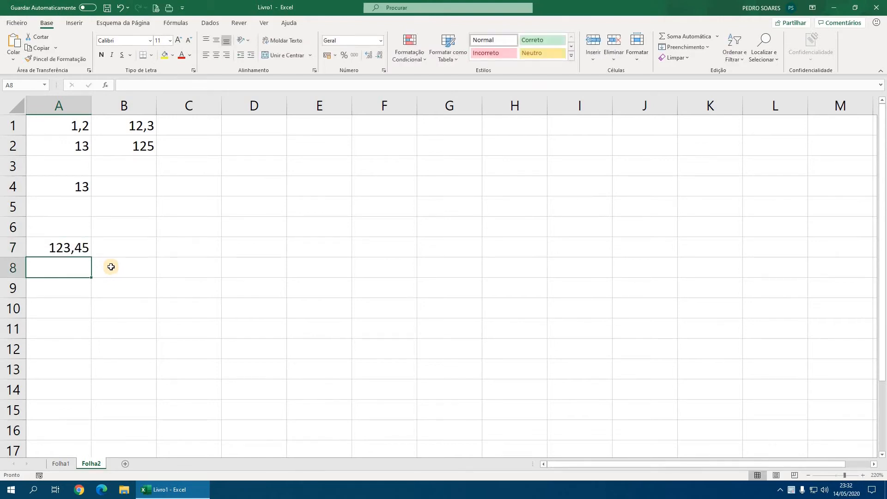
# Enter the formula =ARRED(A7;1) in B7 to round A7 to one decimal place
pyautogui.click(138, 249)
pyautogui.write('=')
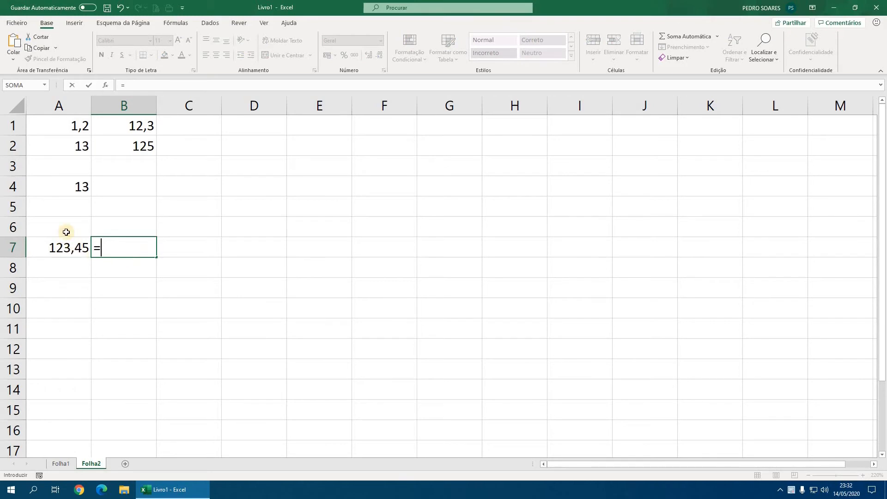
pyautogui.click(71, 248)
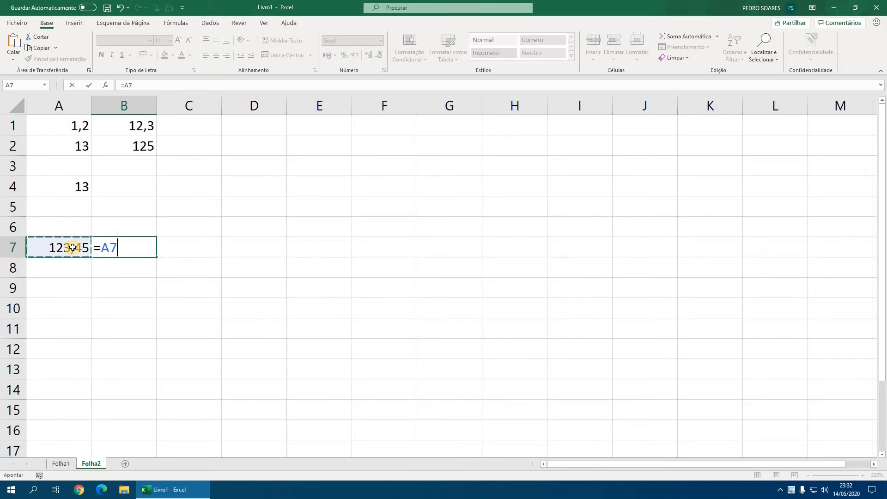
pyautogui.press('BackSpace')
pyautogui.press('BackSpace')
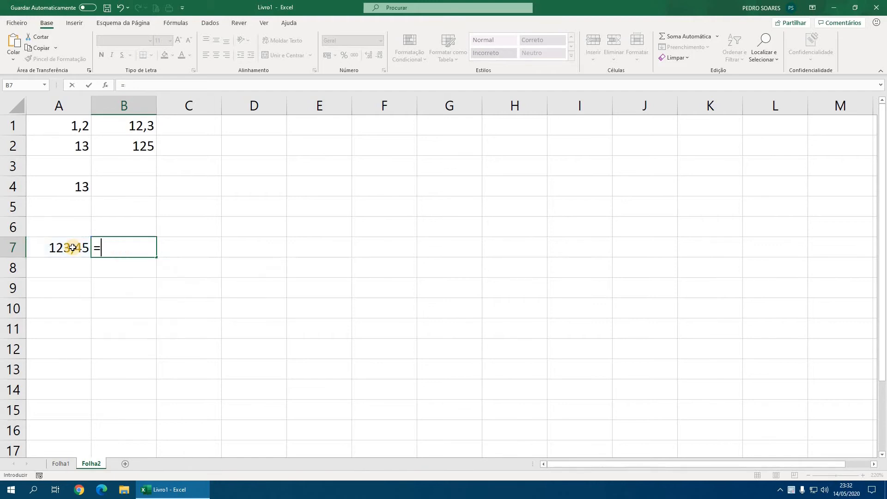
pyautogui.write('arr')
pyautogui.press('Tab')
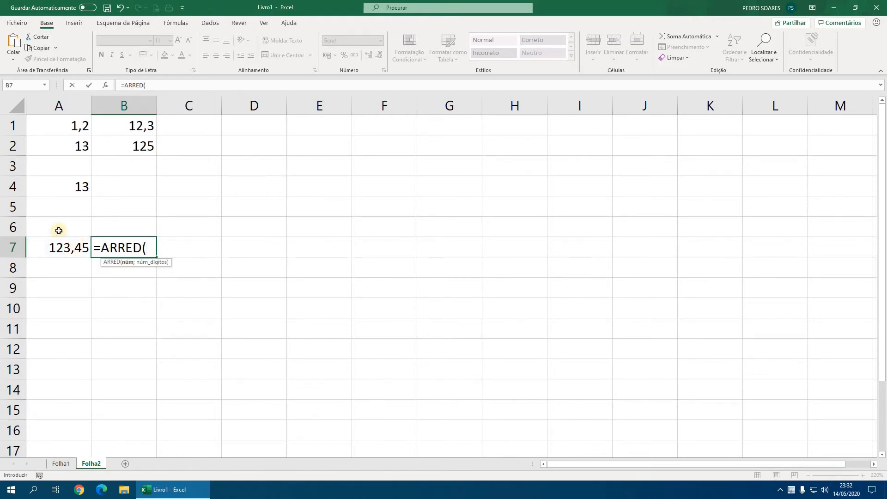
pyautogui.click(70, 250)
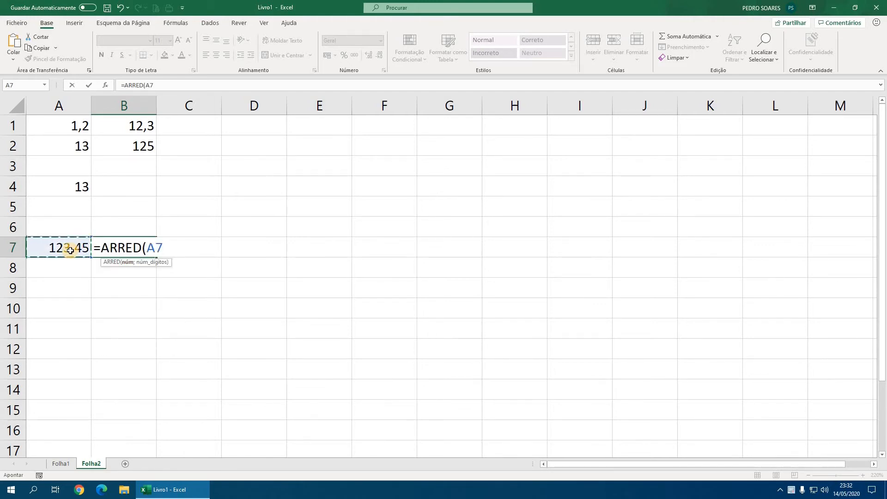
pyautogui.write(';1')
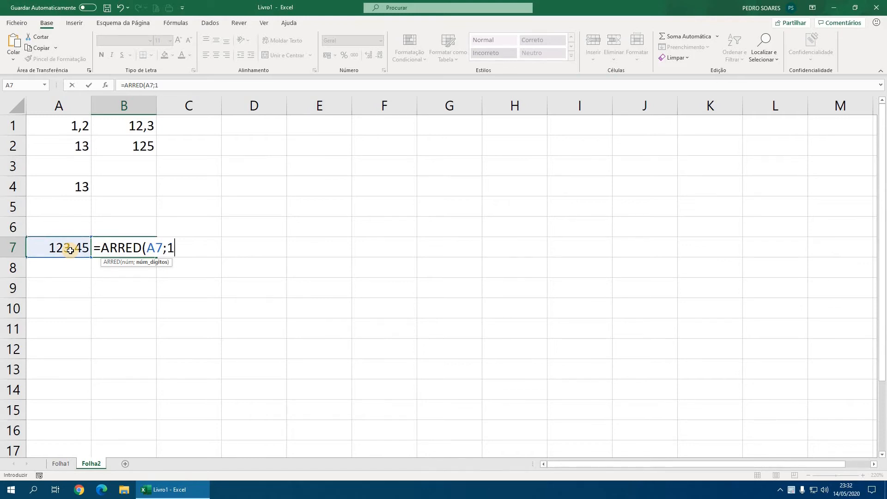
pyautogui.write(')')
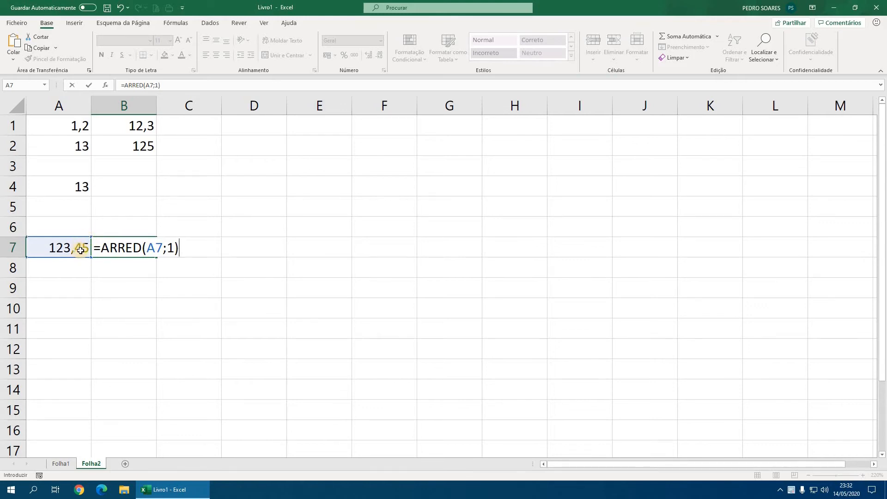
pyautogui.press('Return')
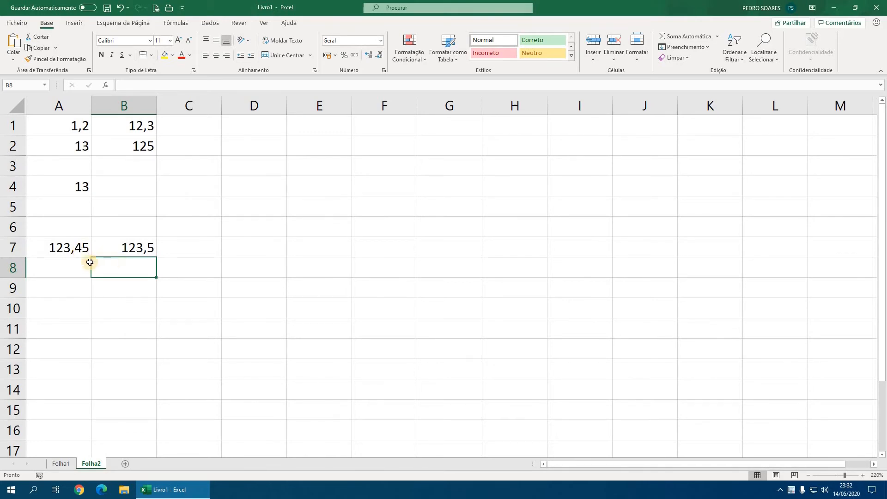
# Show A7 with one decimal place and B7 with four decimal places
pyautogui.click(76, 246)
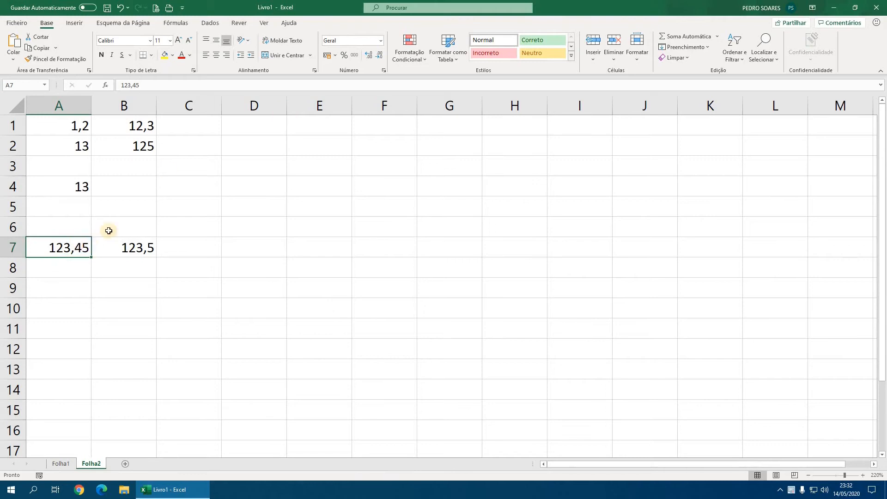
pyautogui.click(379, 55)
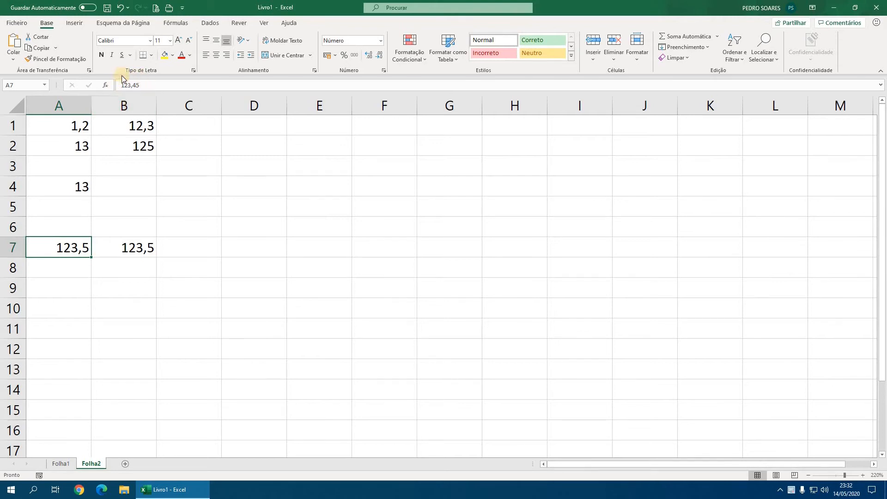
pyautogui.click(141, 253)
pyautogui.click(371, 56)
pyautogui.click(371, 56)
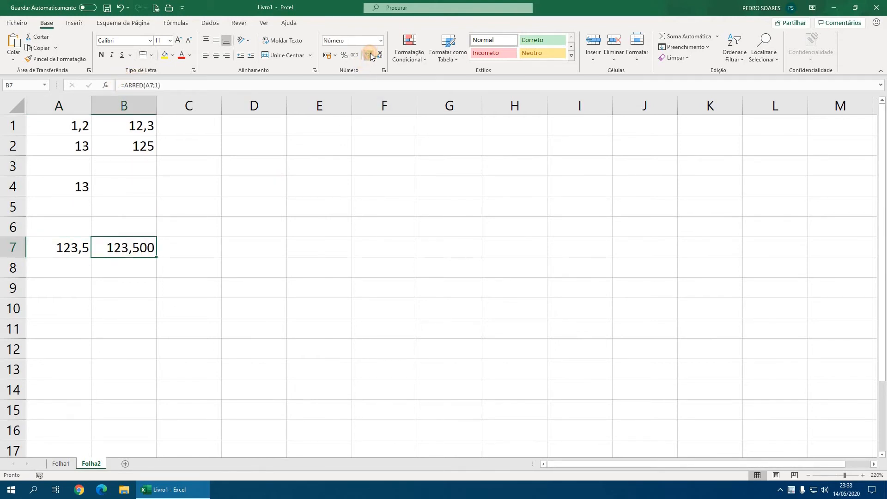
pyautogui.click(371, 57)
pyautogui.click(382, 57)
pyautogui.click(382, 57)
pyautogui.click(382, 58)
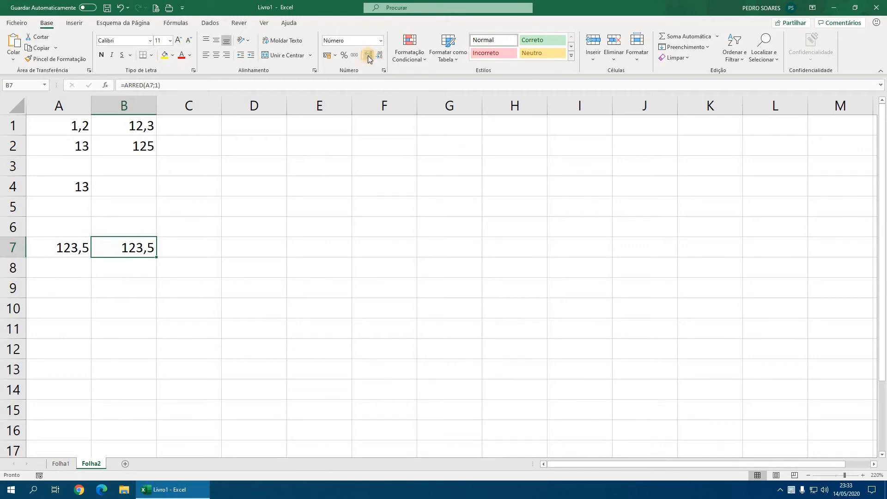
pyautogui.click(371, 56)
pyautogui.click(371, 57)
pyautogui.click(371, 57)
# Enter the formula =A7*10 in A8
pyautogui.click(76, 269)
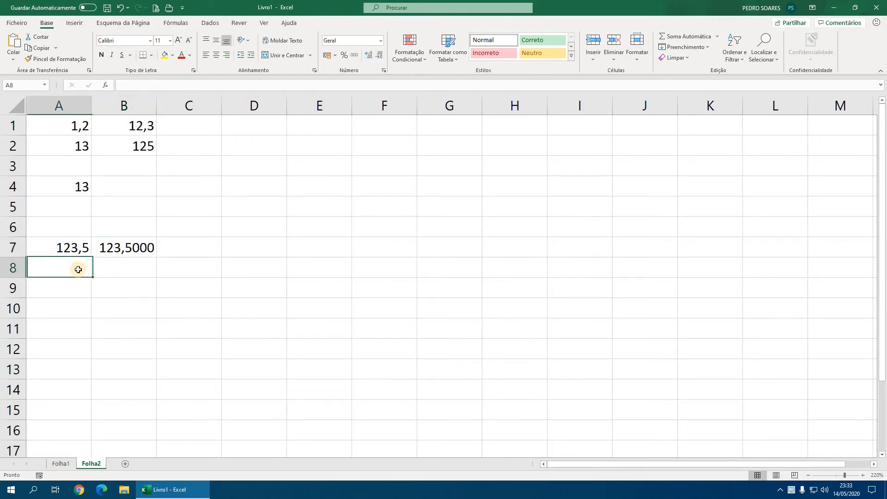
pyautogui.write('=')
pyautogui.click(82, 248)
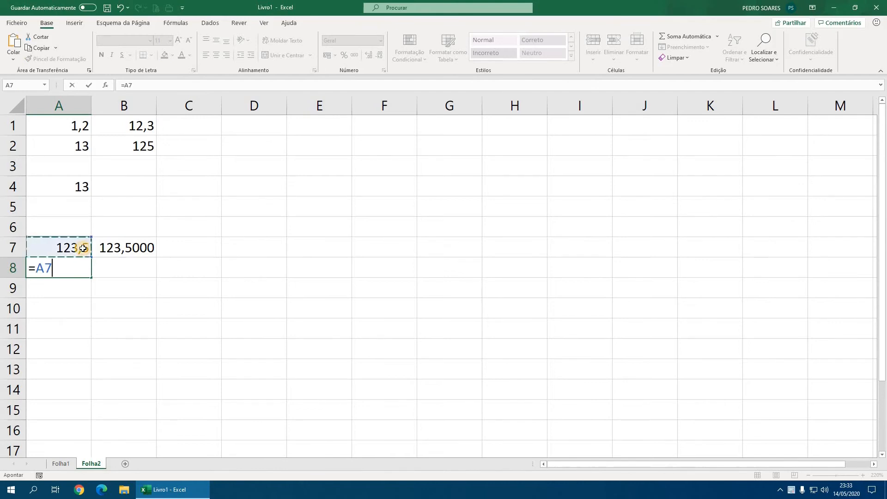
pyautogui.write('*10')
pyautogui.press('Return')
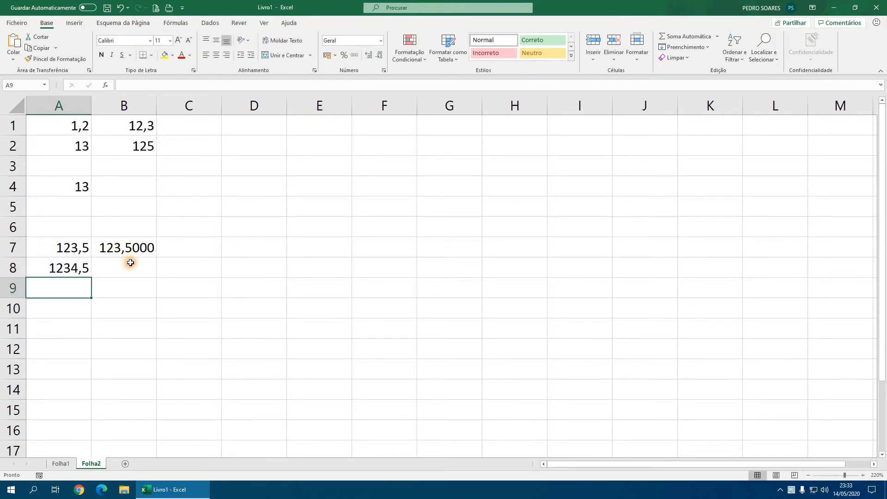
# Enter the formula =B7*10 in B8 and compare the results in A8 and B8
pyautogui.click(131, 263)
pyautogui.write('=')
pyautogui.click(135, 248)
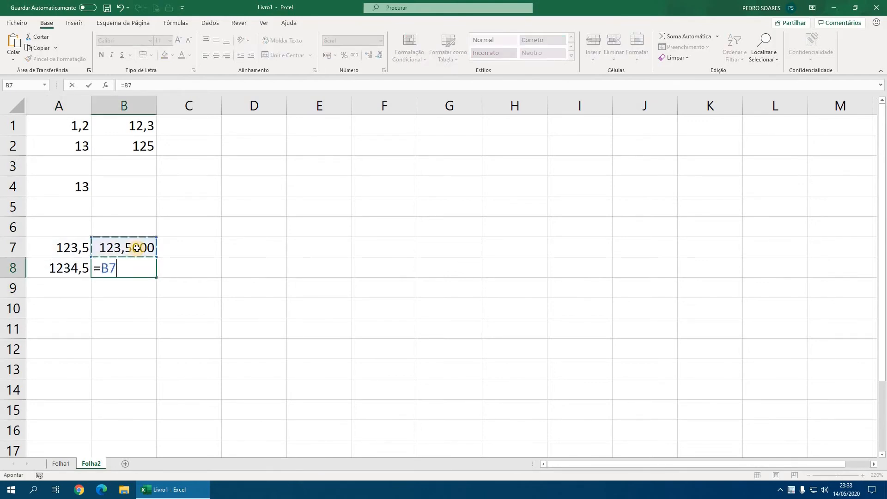
pyautogui.write('*10')
pyautogui.press('Return')
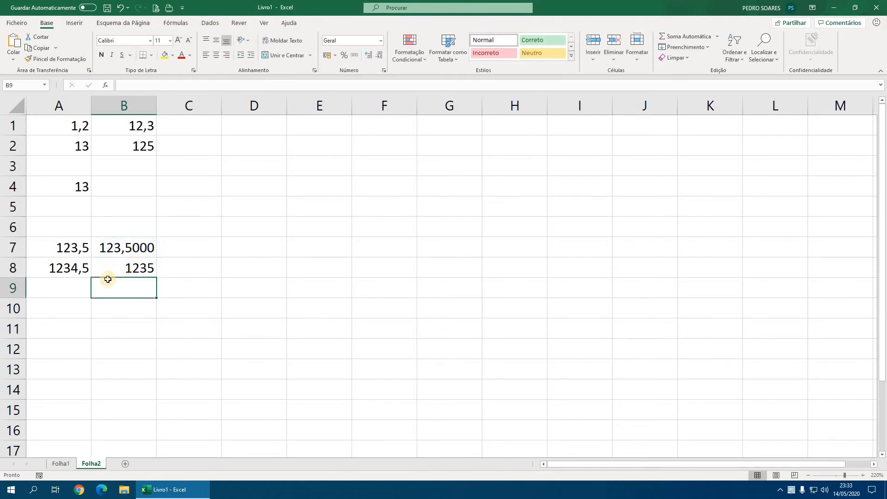
pyautogui.click(88, 272)
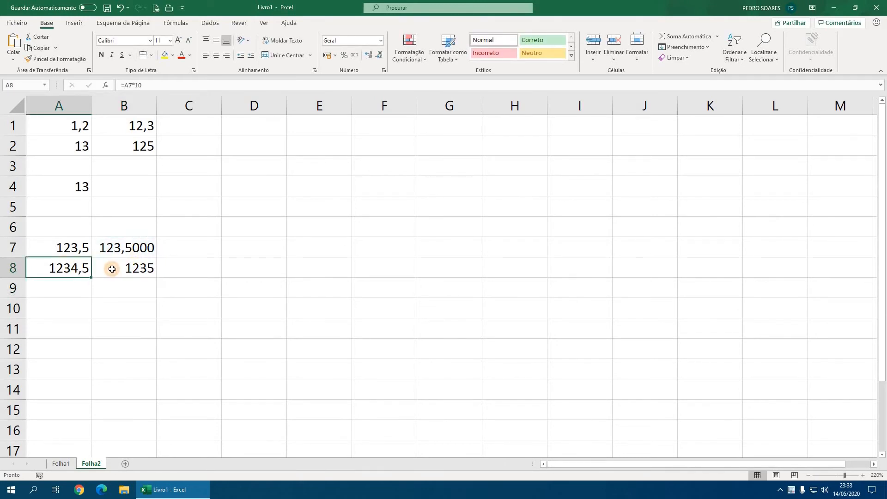
pyautogui.click(112, 268)
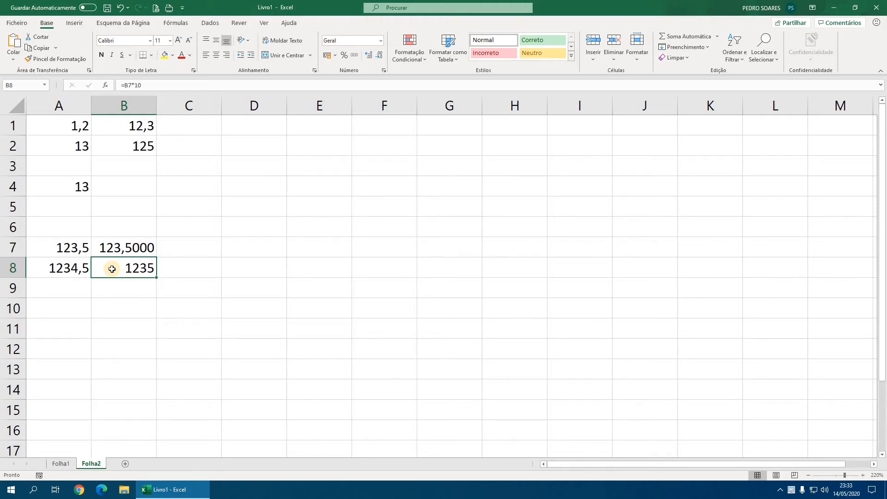
pyautogui.click(69, 309)
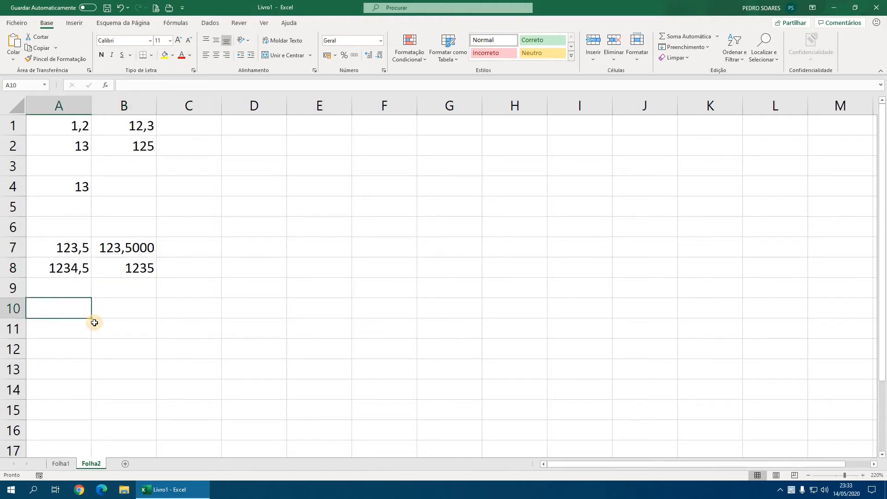
pyautogui.write('=arr')
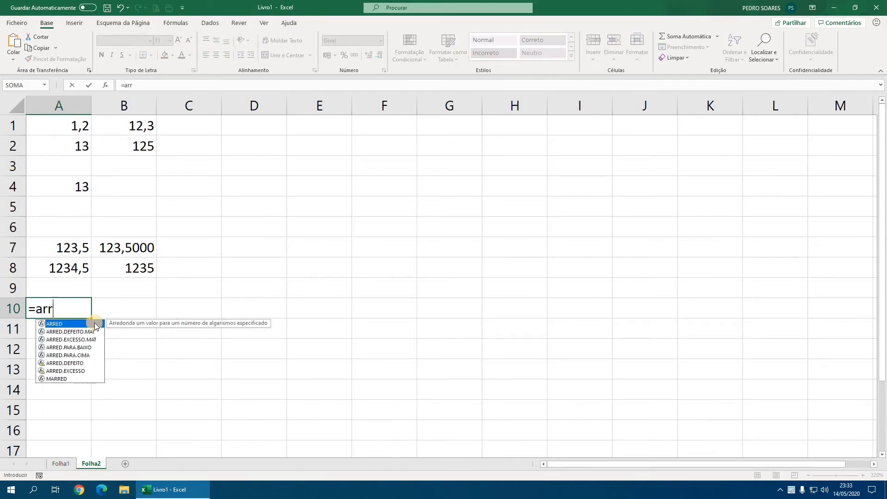
pyautogui.press('Down')
pyautogui.press('Down')
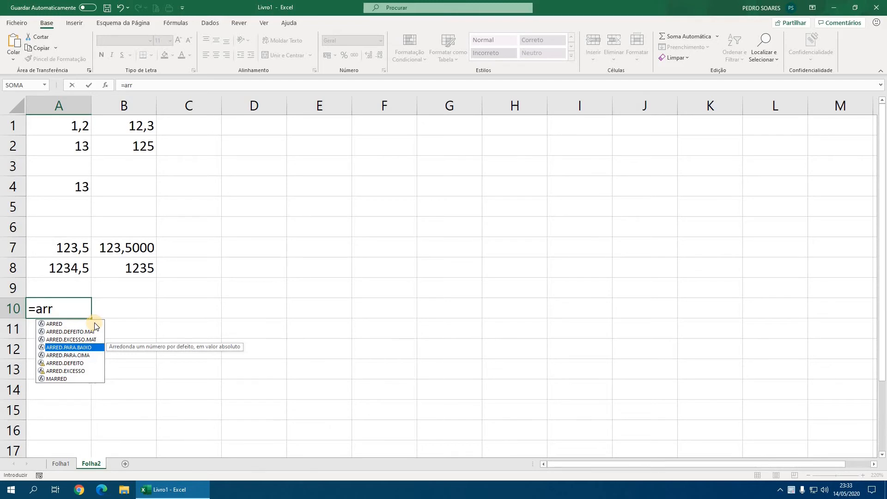
# Replace the unfinished formula in A10 with the value 123,45
pyautogui.moveTo(63, 308); pyautogui.dragTo(21, 310)
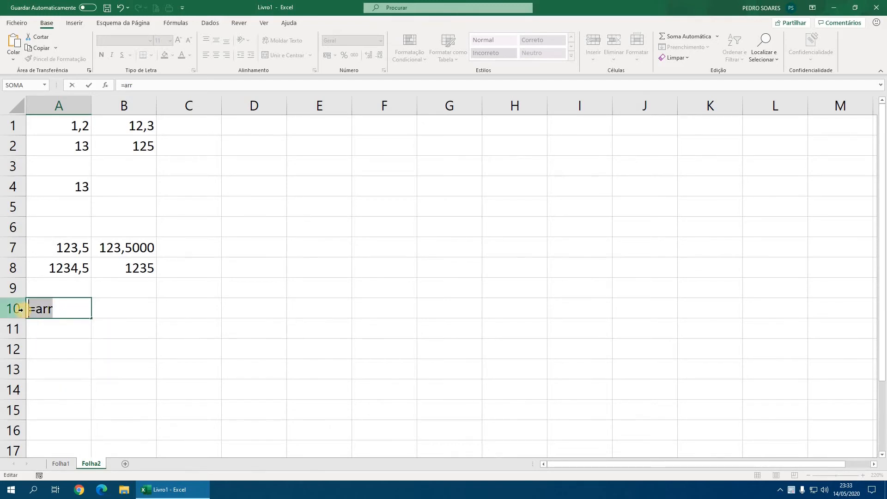
pyautogui.write('123,45')
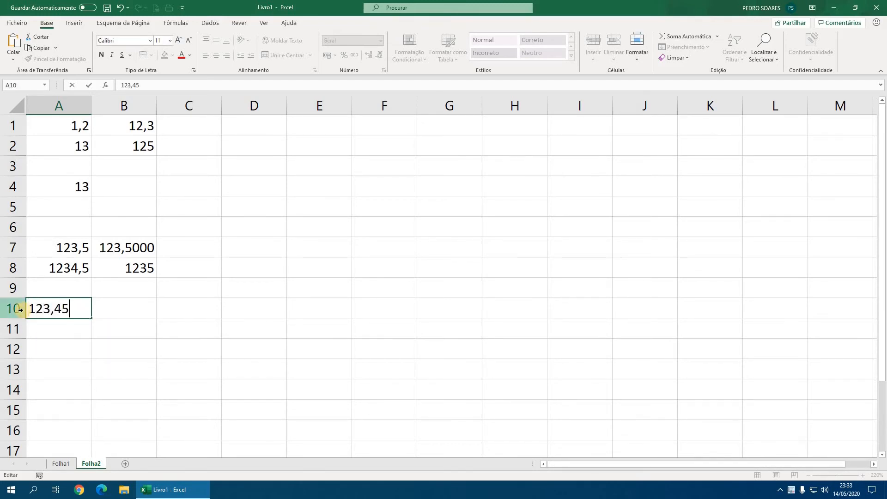
pyautogui.press('Return')
# Enter the formula =ARRED.PARA.BAIXO(A10;1) in B10 to round A10 down to one decimal place
pyautogui.click(123, 308)
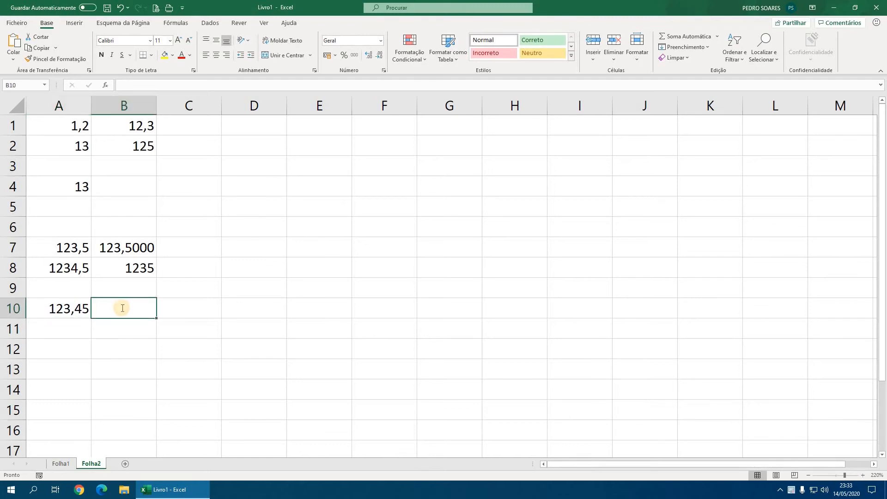
pyautogui.write('=arr')
pyautogui.press('Down')
pyautogui.press('Down')
pyautogui.press('Down')
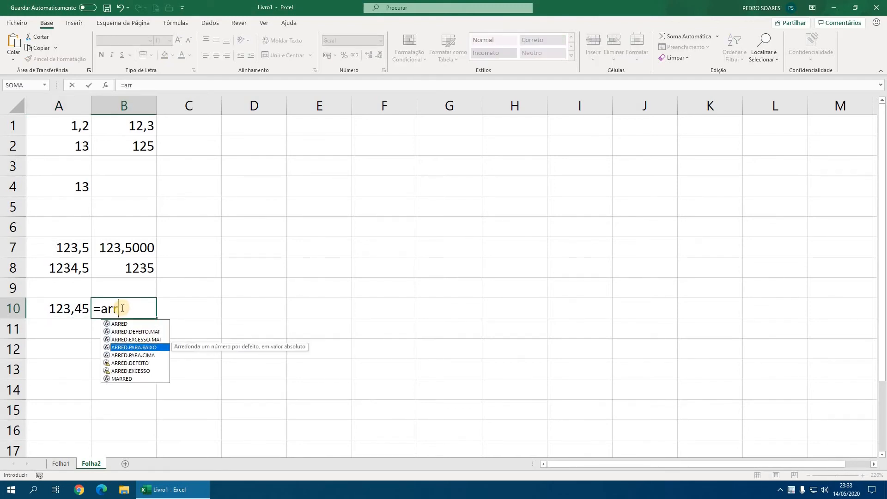
pyautogui.press('Tab')
pyautogui.click(58, 308)
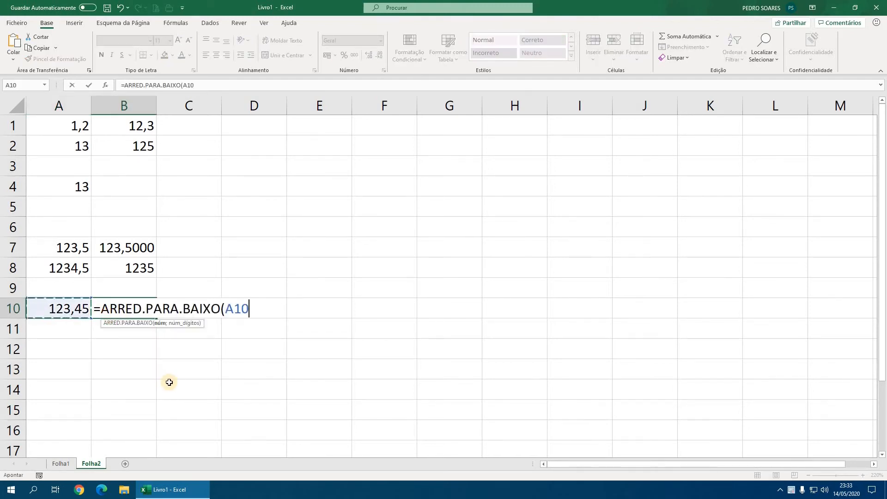
pyautogui.write(';1')
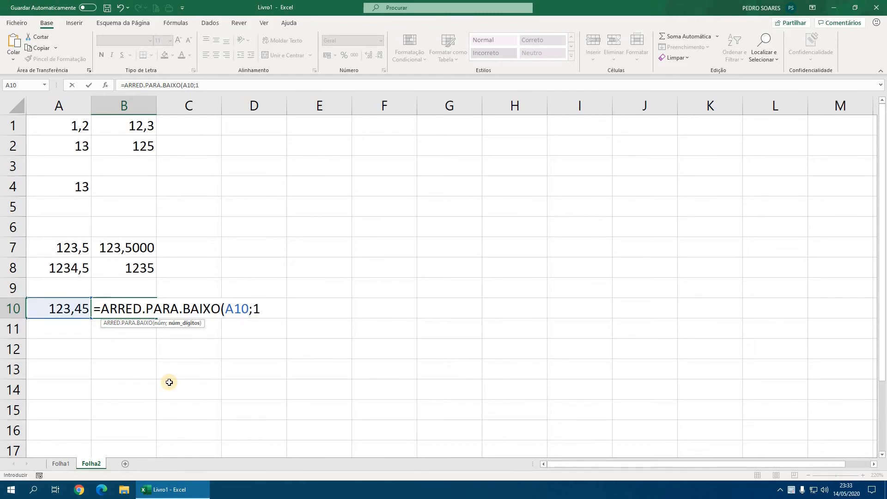
pyautogui.write(')')
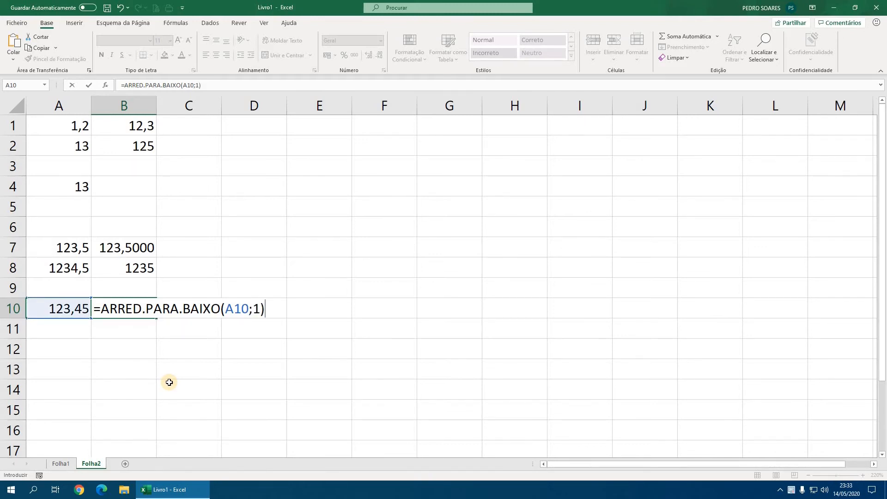
pyautogui.press('Return')
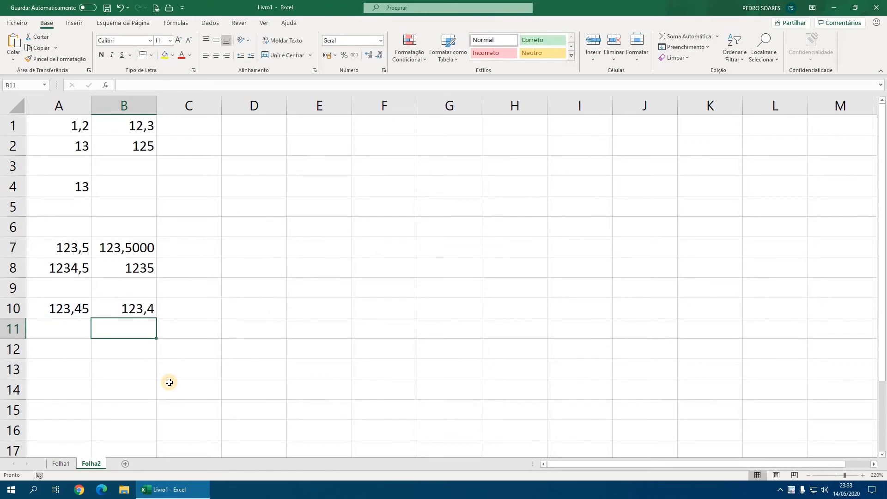
# Enter the formula =ARRED.PARA.CIMA(A10;1) in B11 to round A10 up to one decimal place
pyautogui.write('=arr')
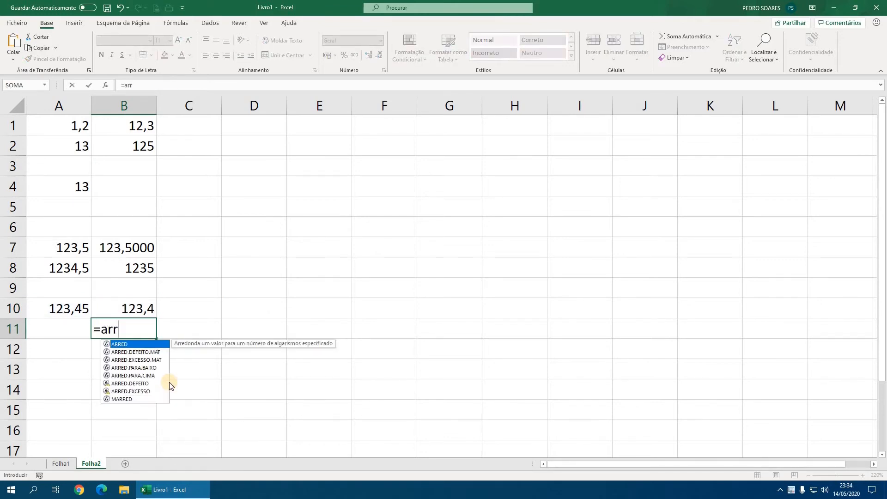
pyautogui.press('Down')
pyautogui.press('Down')
pyautogui.press('Down')
pyautogui.press('Down')
pyautogui.press('Tab')
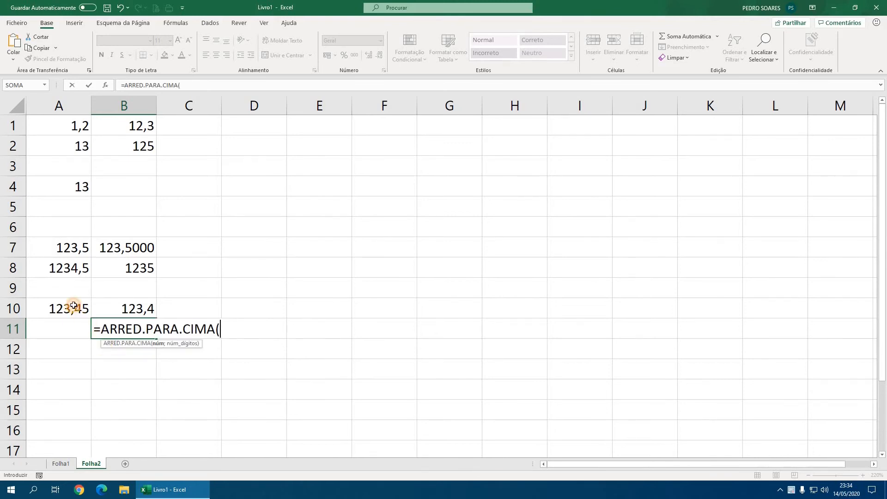
pyautogui.click(74, 305)
pyautogui.write(';')
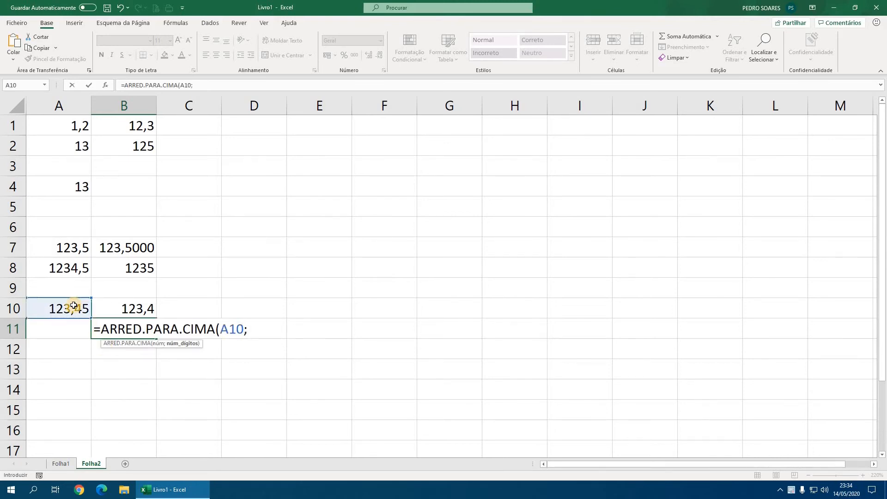
pyautogui.write('1)')
pyautogui.press('Return')
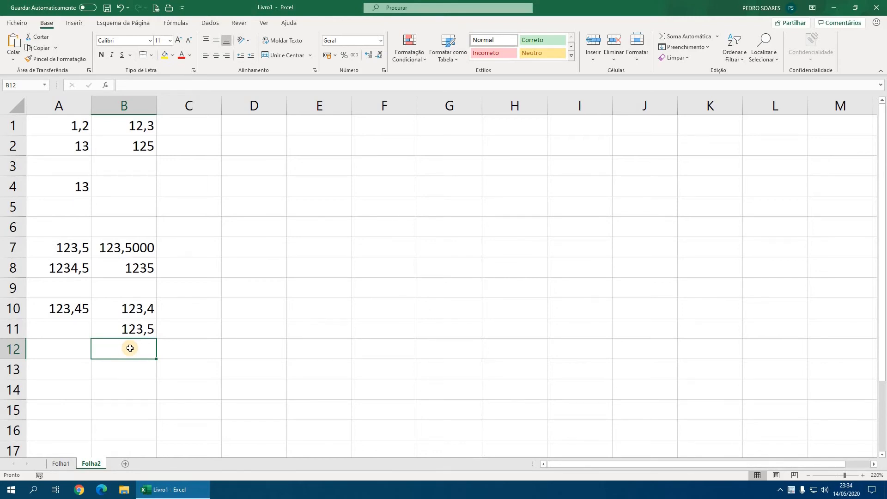
# Enter the formula =ARRED.PARA.BAIXO(A10;0) in C10 to round A10 down to a whole number
pyautogui.click(209, 316)
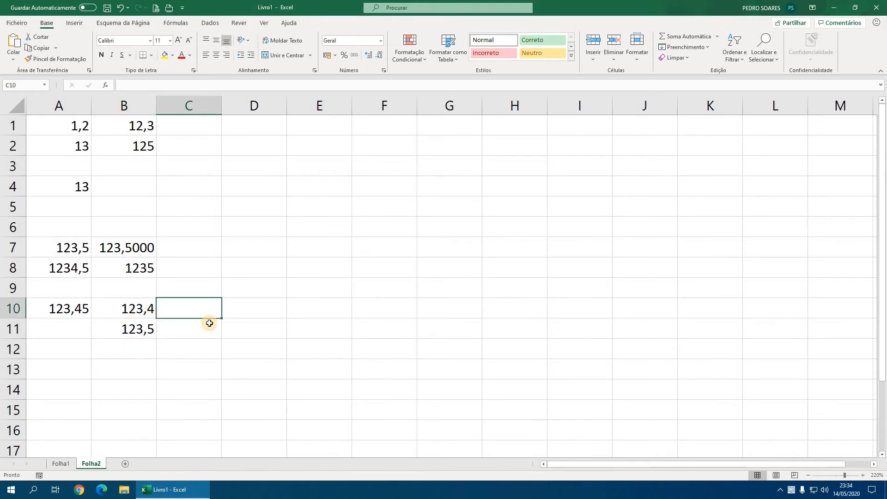
pyautogui.write('=')
pyautogui.click(66, 308)
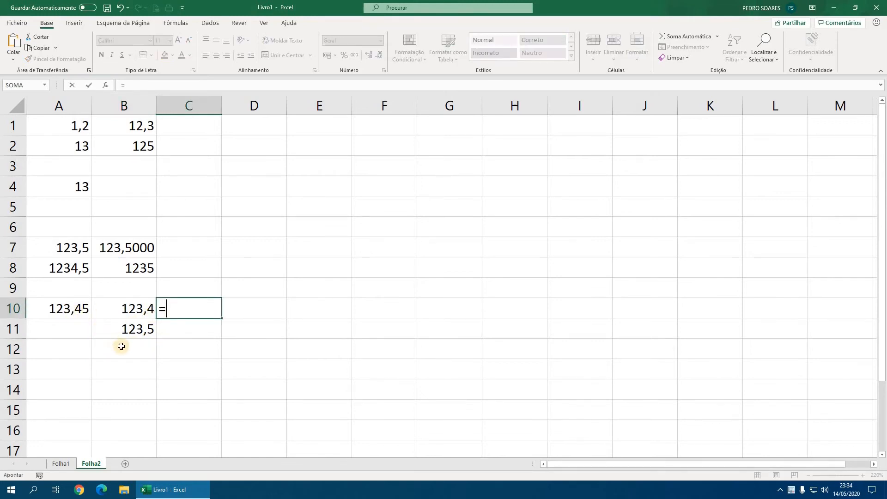
pyautogui.press('BackSpace')
pyautogui.press('BackSpace')
pyautogui.press('BackSpace')
pyautogui.write('arr')
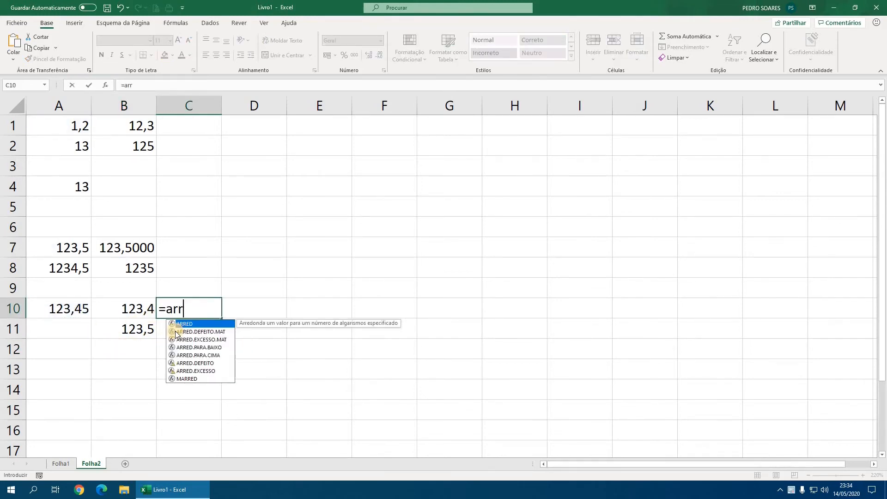
pyautogui.press('Tab')
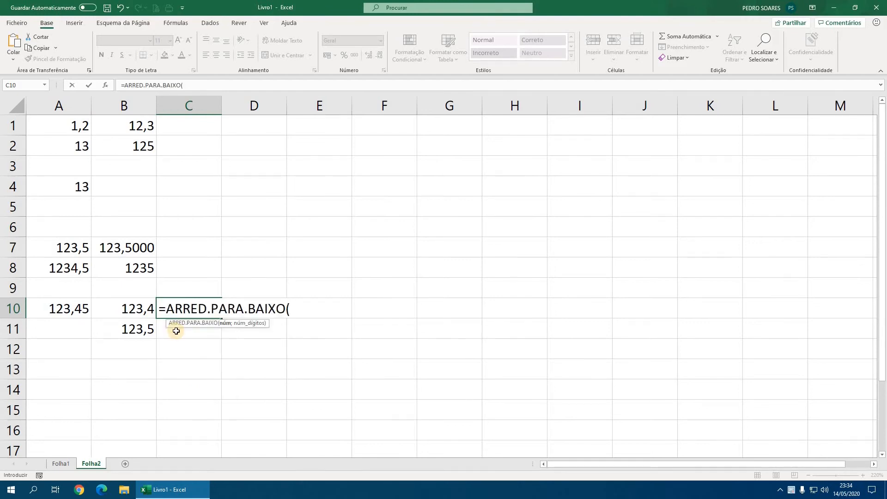
pyautogui.click(77, 310)
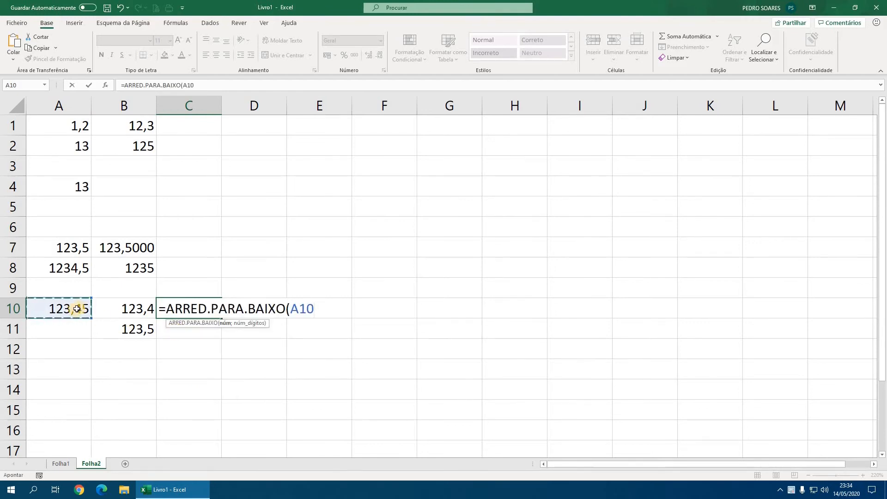
pyautogui.write(';0)')
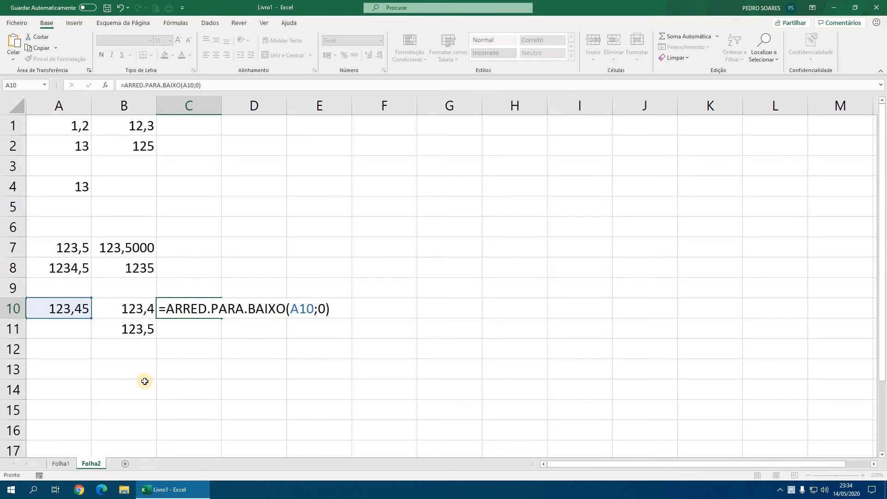
pyautogui.press('Return')
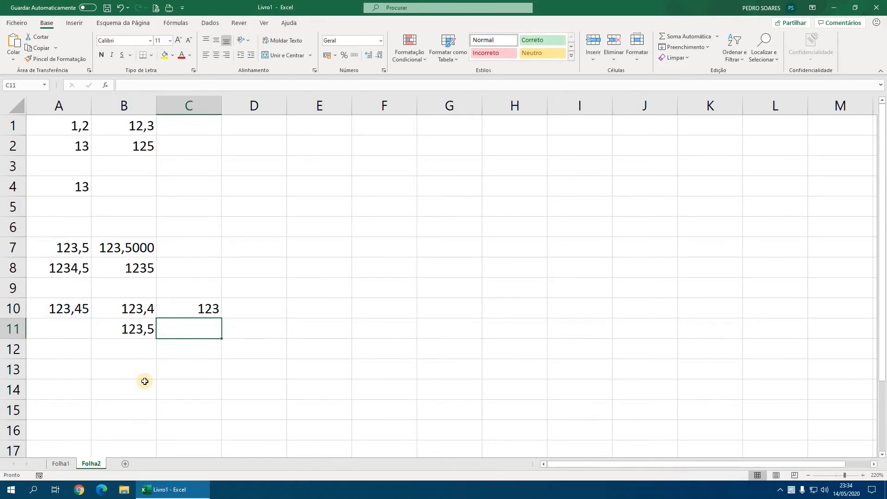
# Enter the formula =ARRED.PARA.CIMA(A10;0) in C11 to round A10 up to a whole number
pyautogui.write('=arr')
pyautogui.press('Down')
pyautogui.press('Down')
pyautogui.press('Down')
pyautogui.press('Tab')
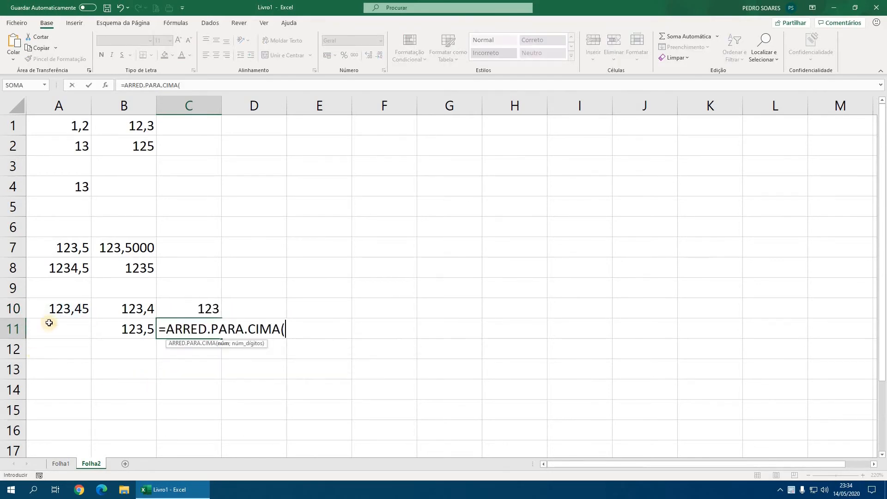
pyautogui.click(63, 308)
pyautogui.write(';0')
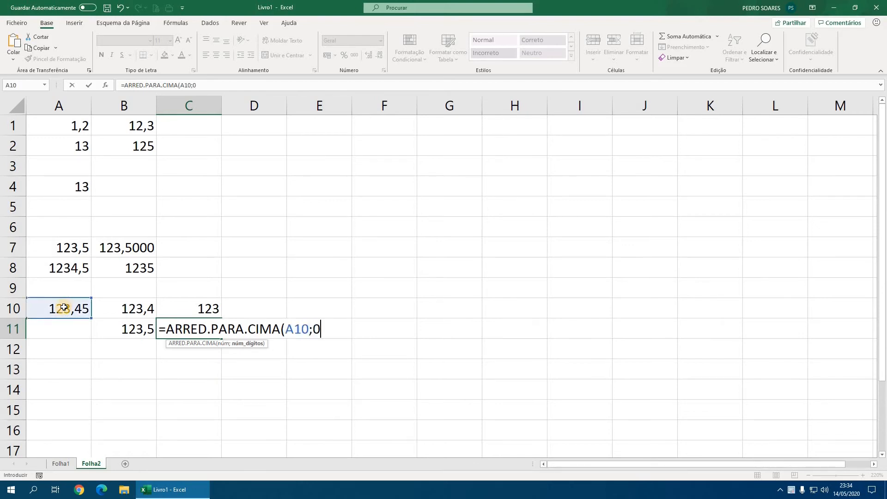
pyautogui.write(')')
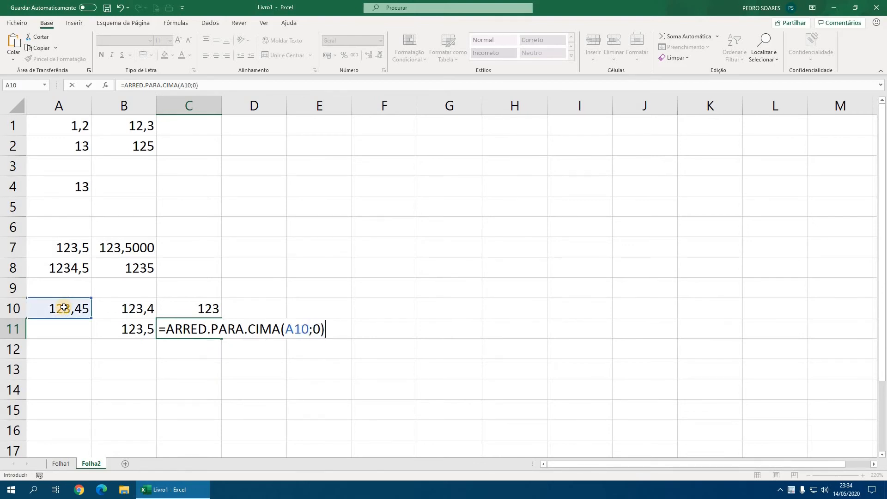
pyautogui.press('Return')
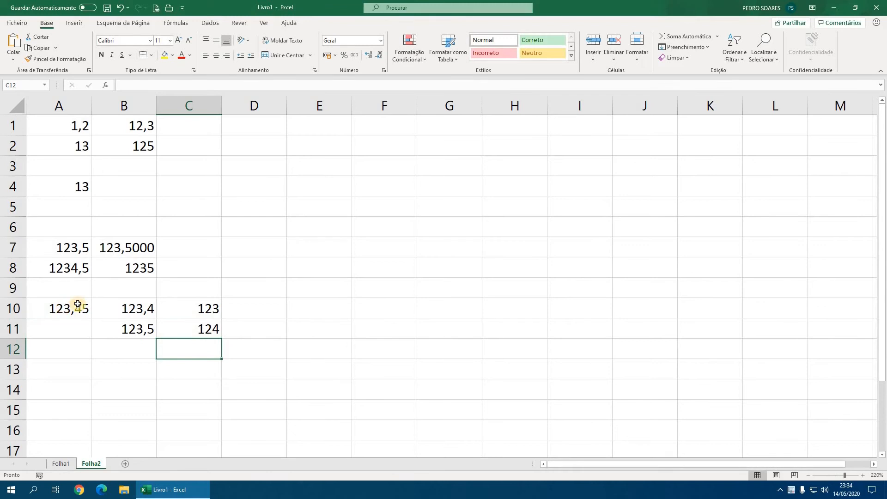
pyautogui.click(214, 312)
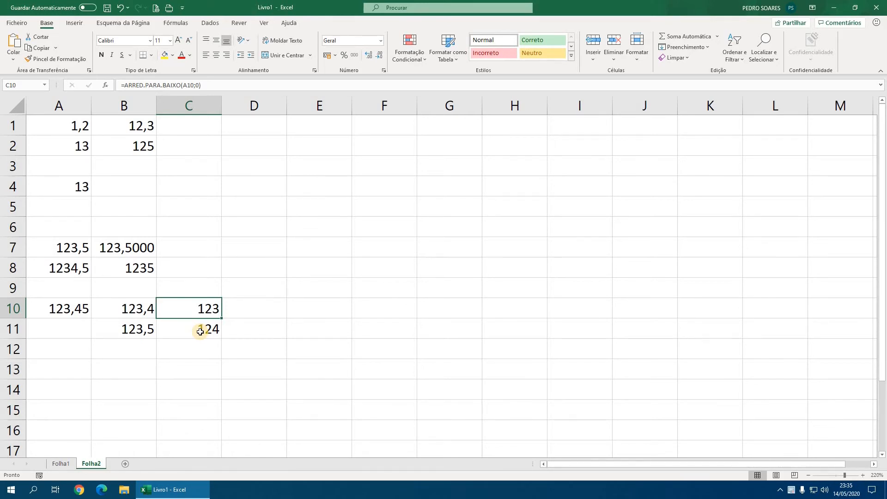
# Enter the formula =INT(A10) in A12 to get the integer part of A10
pyautogui.click(71, 351)
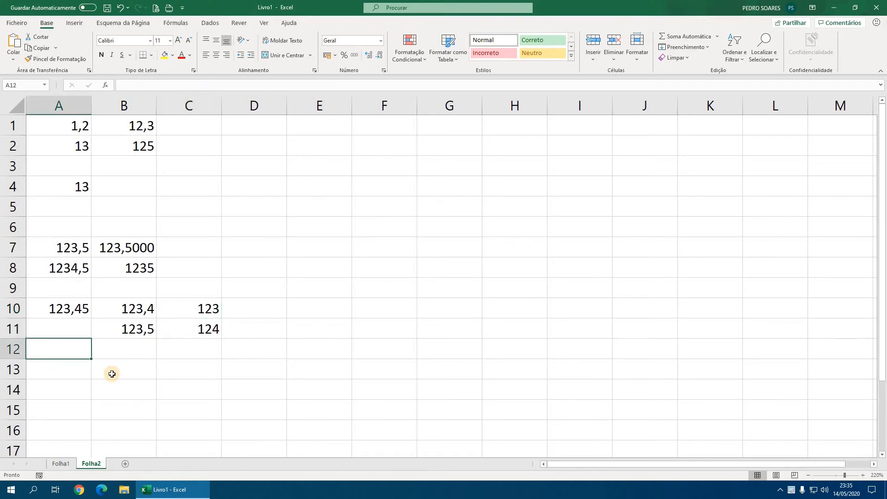
pyautogui.write('=')
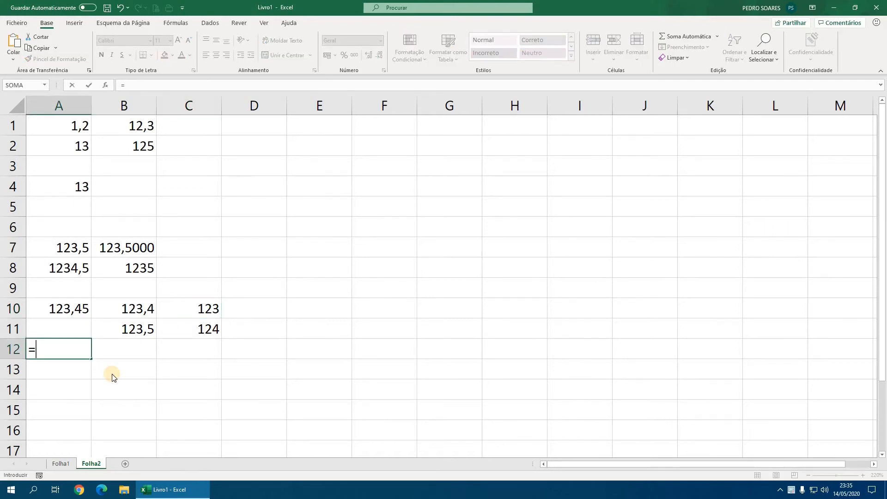
pyautogui.write('int')
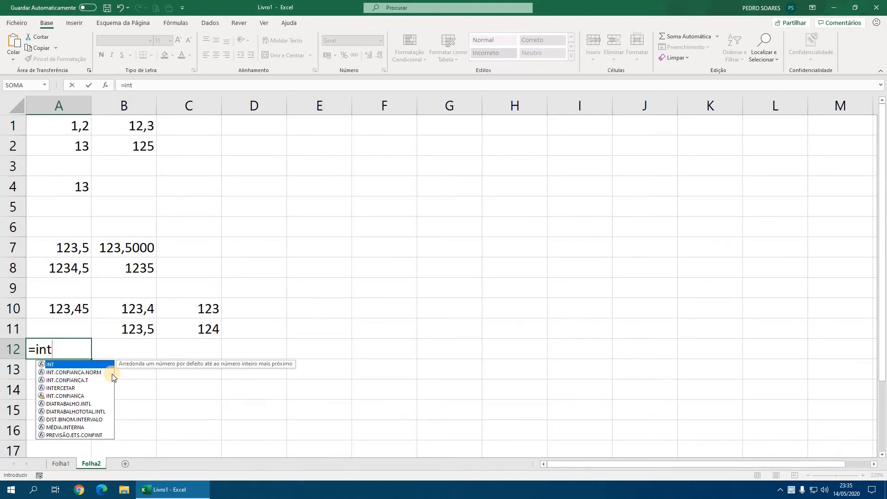
pyautogui.write('(')
pyautogui.click(75, 307)
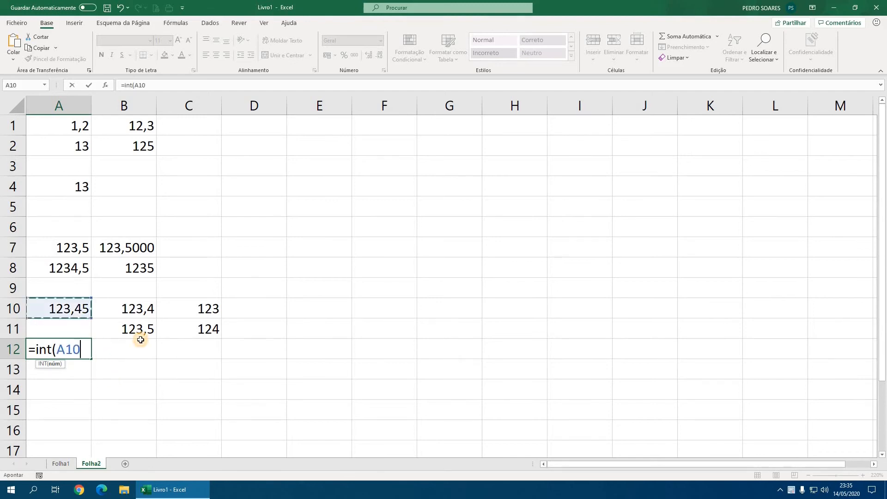
pyautogui.write(')')
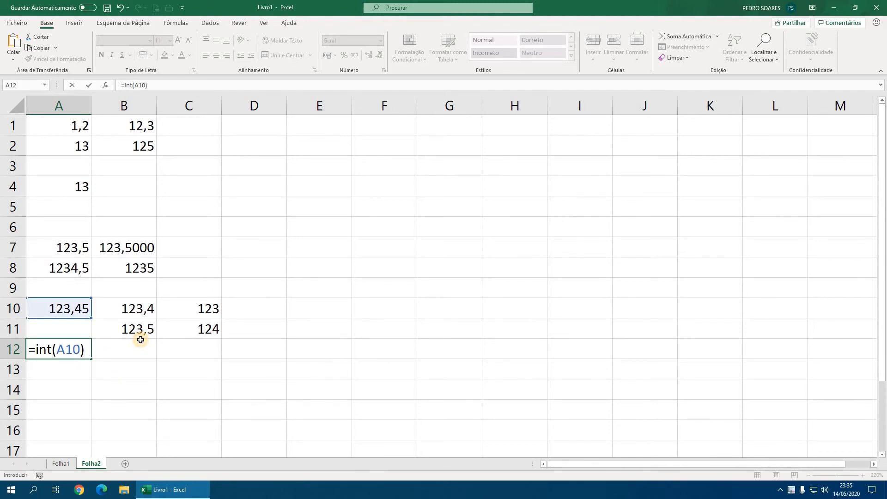
pyautogui.press('Return')
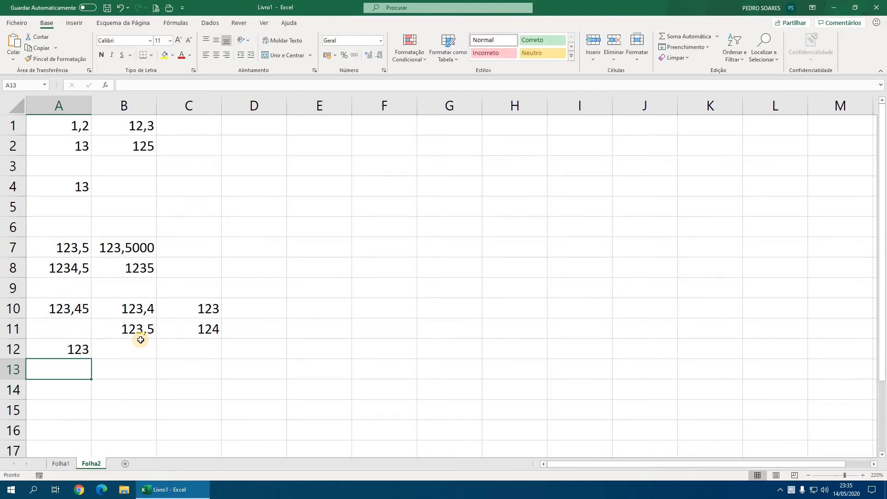
# Add decimal places to the display of A12 to check its digits, and return it to zero decimals
pyautogui.click(86, 349)
pyautogui.click(368, 55)
pyautogui.click(368, 55)
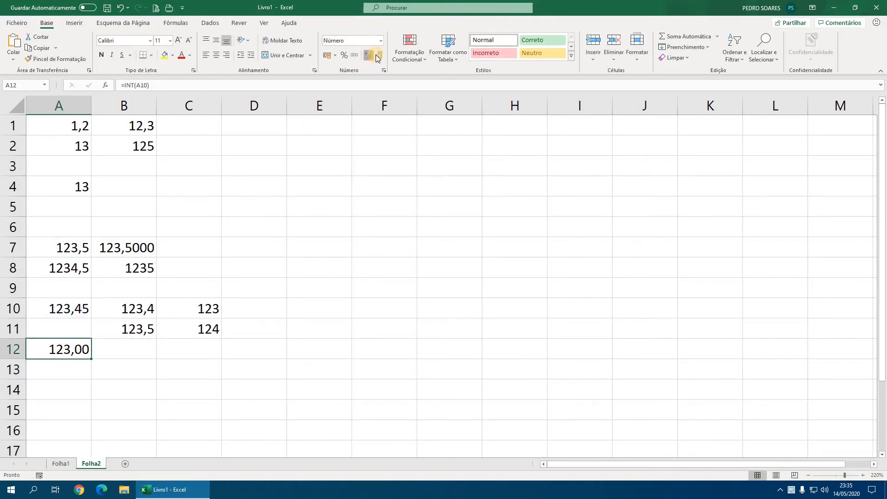
pyautogui.click(368, 55)
pyautogui.click(378, 55)
pyautogui.click(378, 55)
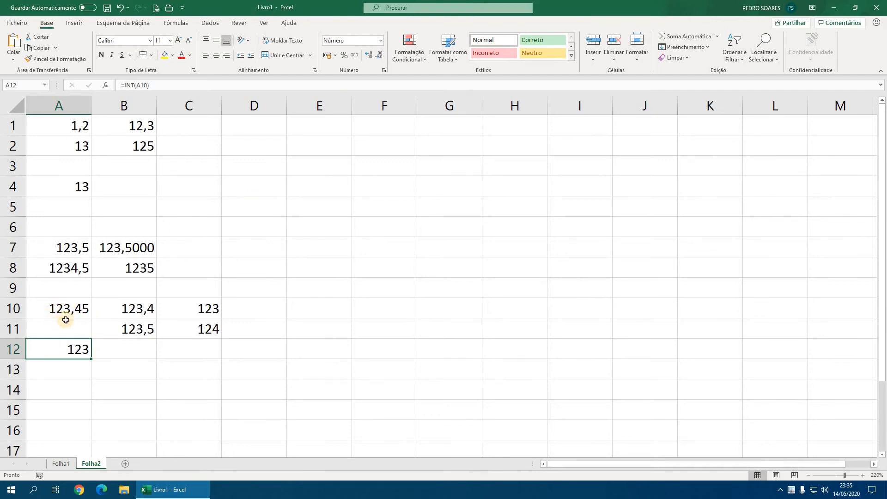
# Enter the formula =INT(B7) in B12 to get the integer part of the rounded value in B7
pyautogui.click(75, 370)
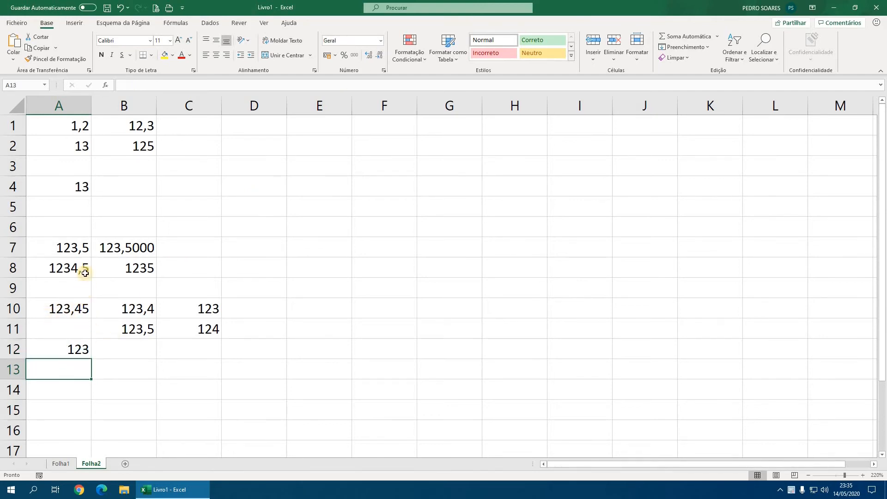
pyautogui.click(69, 249)
pyautogui.click(131, 241)
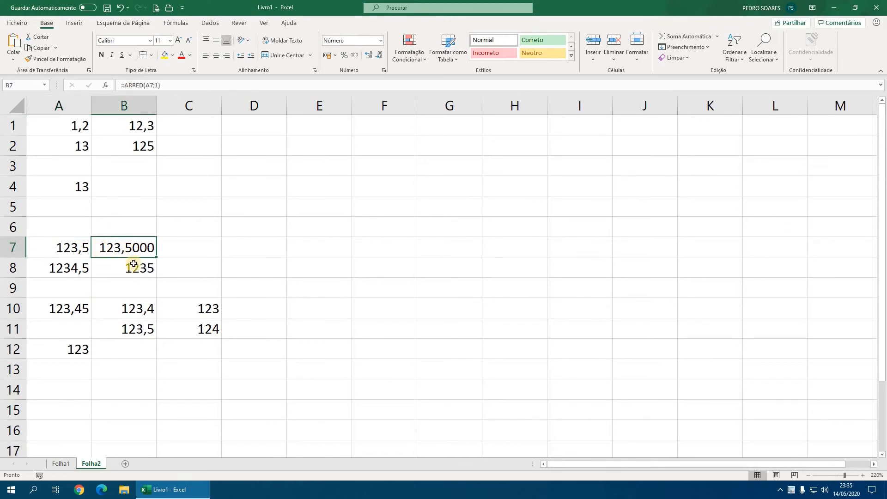
pyautogui.click(128, 352)
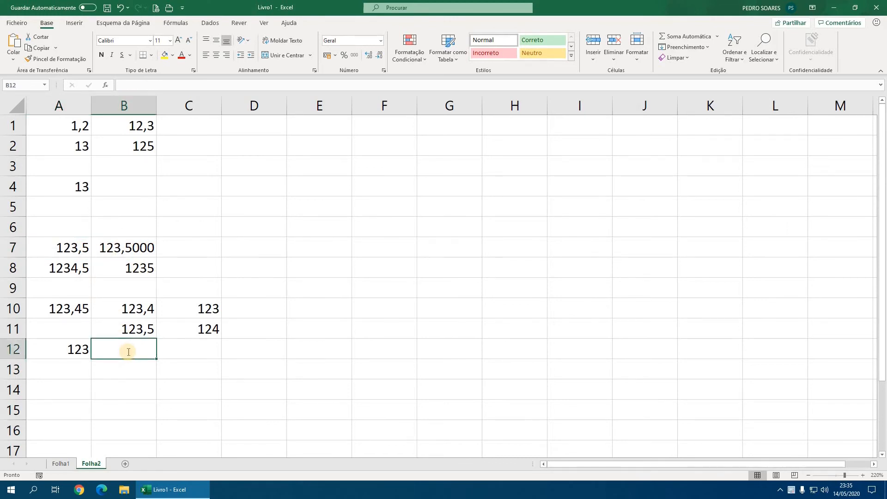
pyautogui.write(')int')
pyautogui.press('BackSpace')
pyautogui.press('BackSpace')
pyautogui.press('BackSpace')
pyautogui.press('BackSpace')
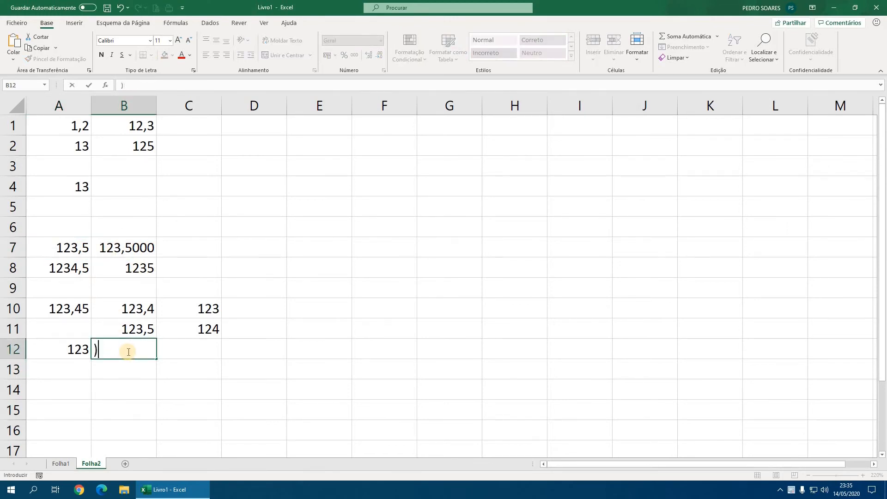
pyautogui.write('=int')
pyautogui.press('Tab')
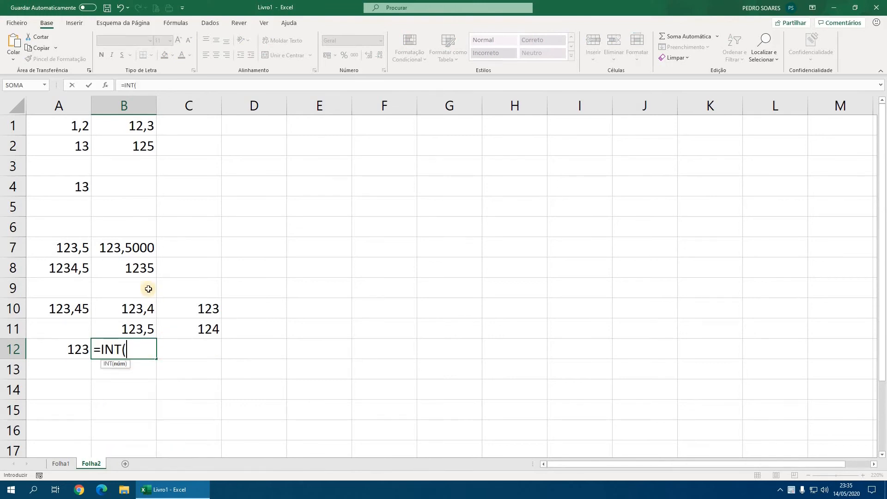
pyautogui.click(131, 246)
pyautogui.write(')')
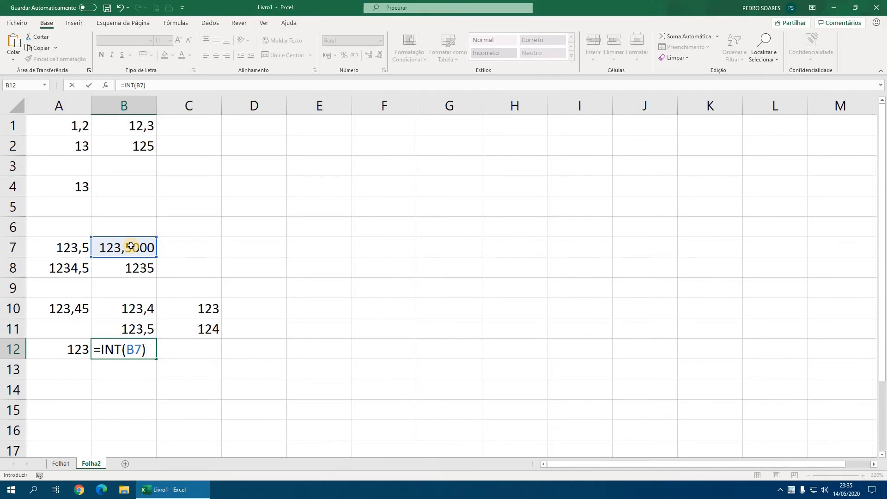
pyautogui.press('Return')
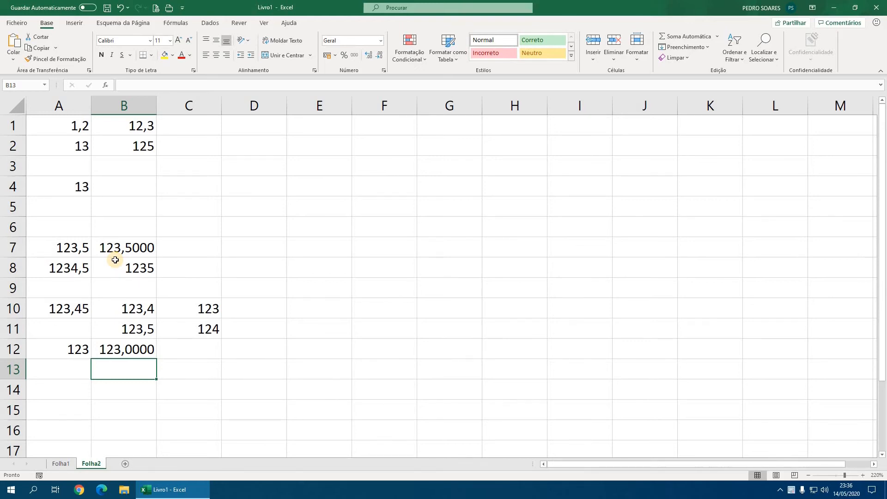
# Inspect the stored values behind the formatted cells A1 and A7, and the INT formula in B12
pyautogui.doubleClick(71, 126)
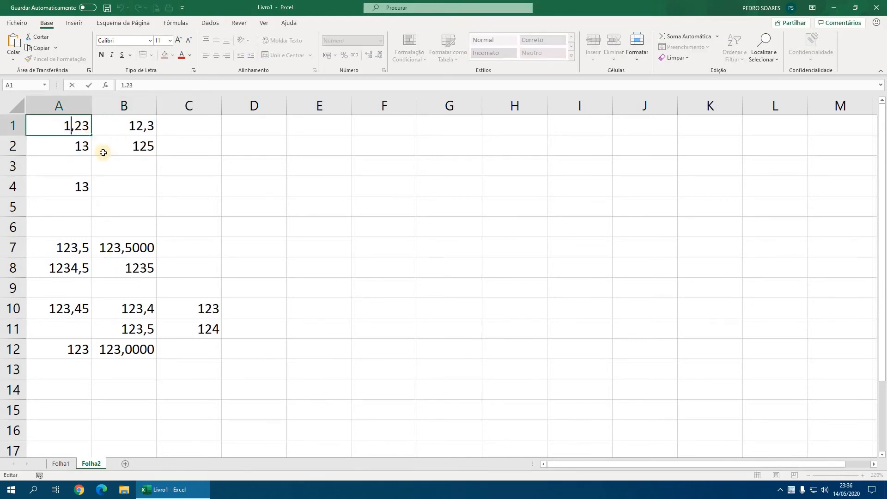
pyautogui.press('Return')
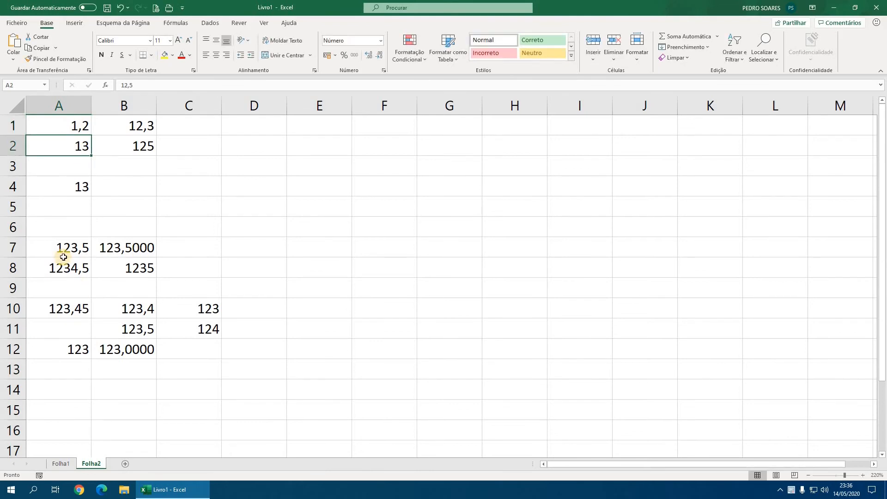
pyautogui.click(68, 253)
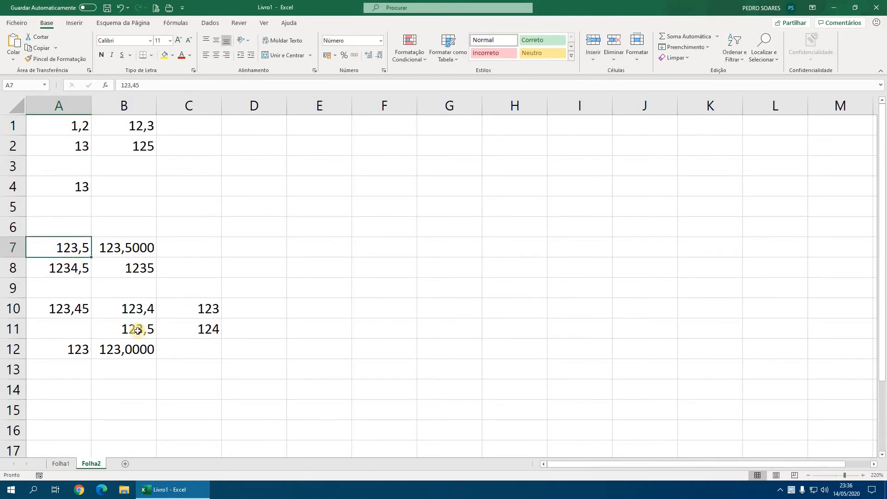
pyautogui.click(137, 355)
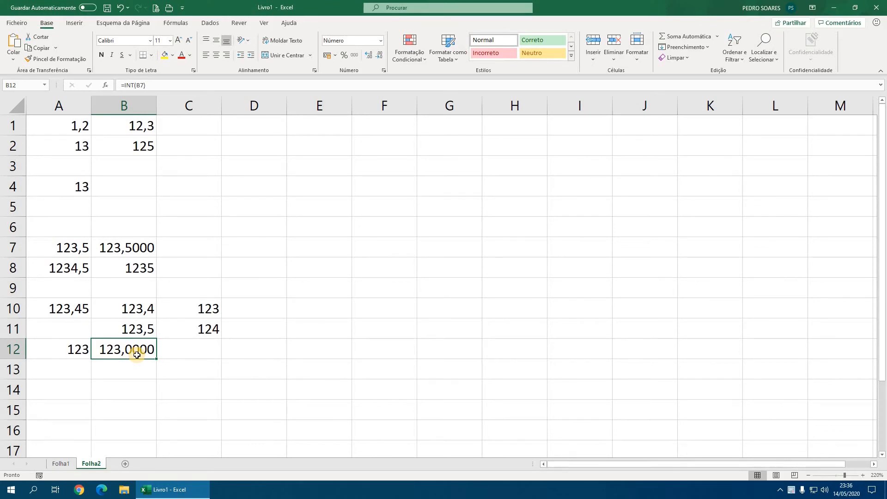
# Add a new sheet and enter the formula =ALEATÓRIO() in A1 to generate a random number
pyautogui.click(125, 463)
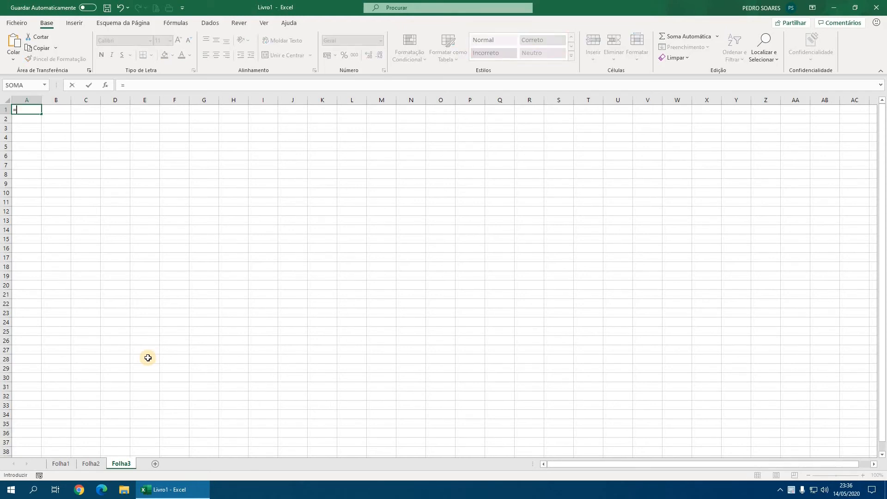
pyautogui.keyDown('ctrl'); pyautogui.scroll(10, 148, 358); pyautogui.keyUp('ctrl')
pyautogui.write('=al')
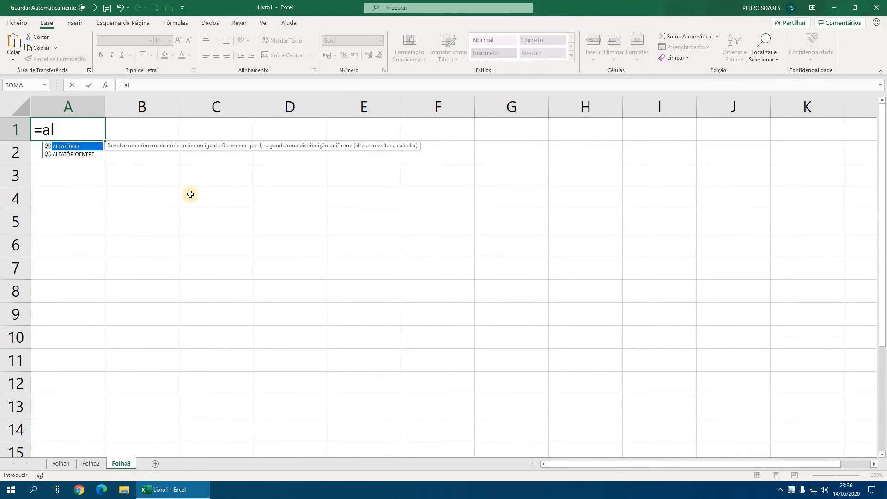
pyautogui.press('Down')
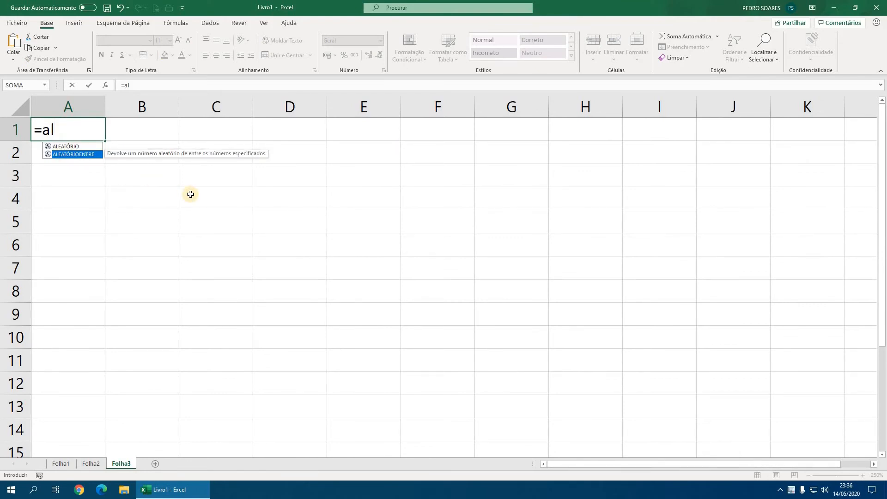
pyautogui.press('Up')
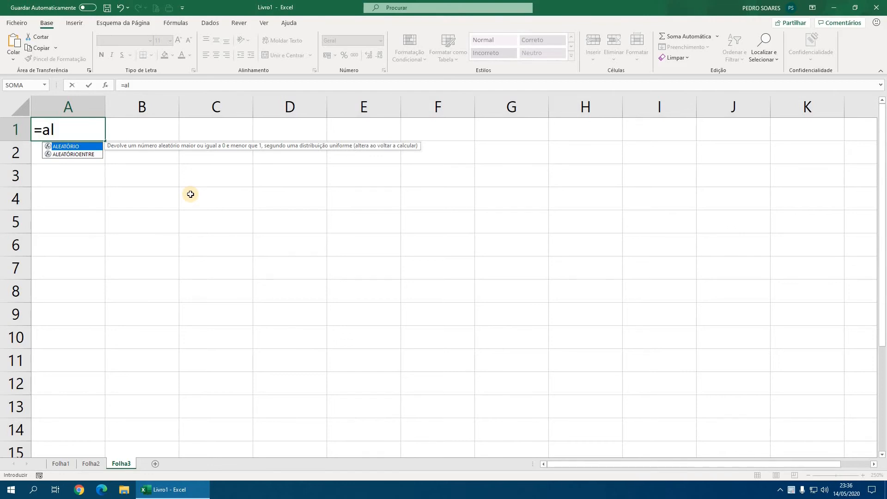
pyautogui.press('Tab')
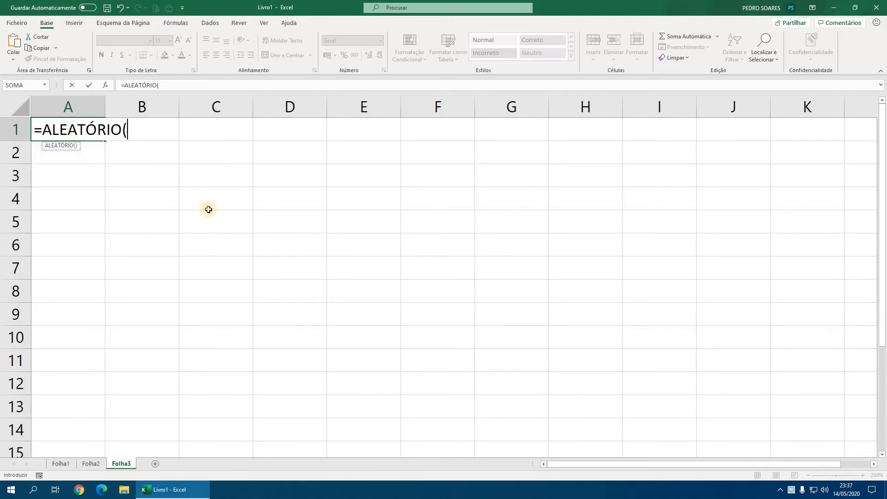
pyautogui.write(')')
pyautogui.press('Return')
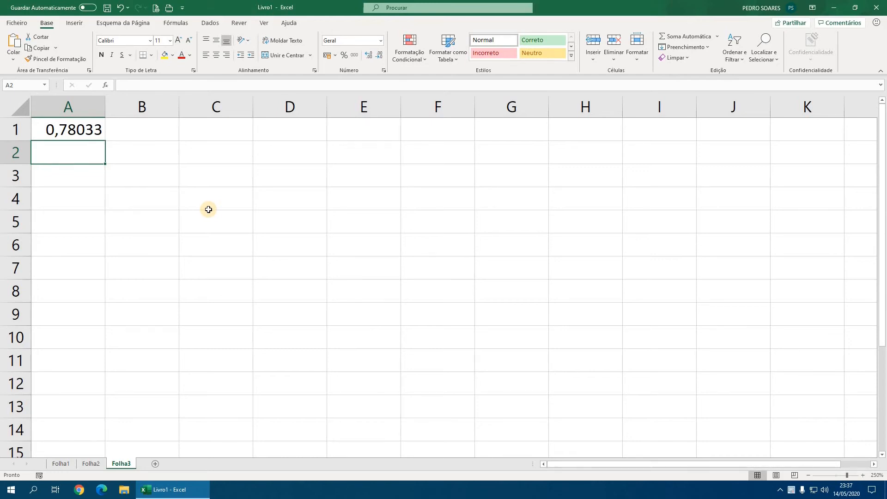
# Increase the display of the random number in A1 to 16 decimal places
pyautogui.click(89, 132)
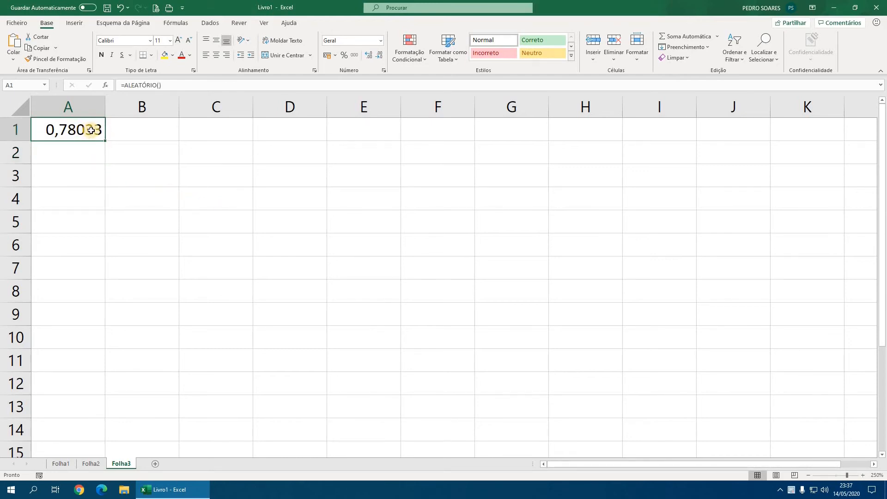
pyautogui.click(368, 55)
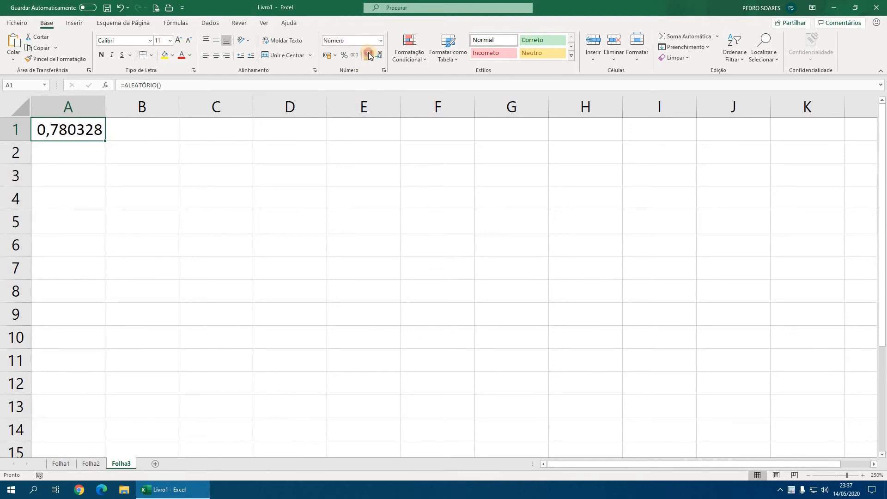
pyautogui.click(368, 55)
pyautogui.click(369, 55)
pyautogui.click(368, 54)
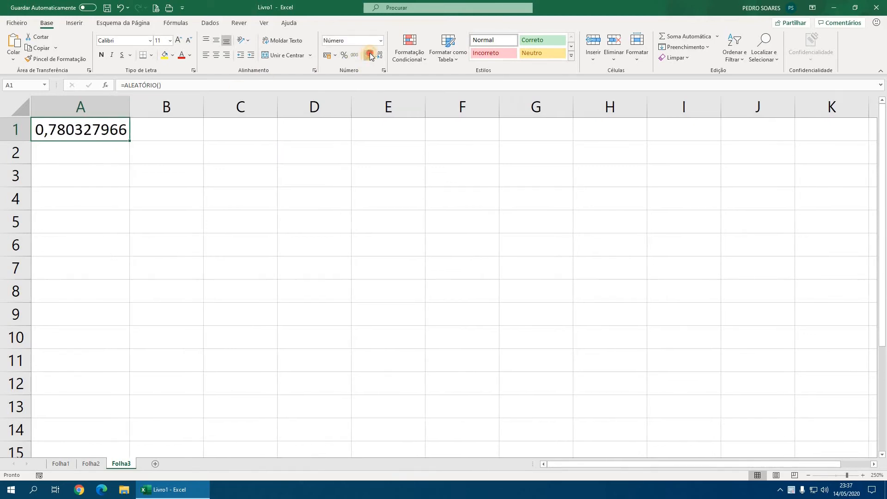
pyautogui.click(369, 55)
pyautogui.click(369, 55)
pyautogui.click(369, 55)
pyautogui.click(369, 55)
pyautogui.click(369, 55)
pyautogui.click(369, 55)
pyautogui.click(369, 55)
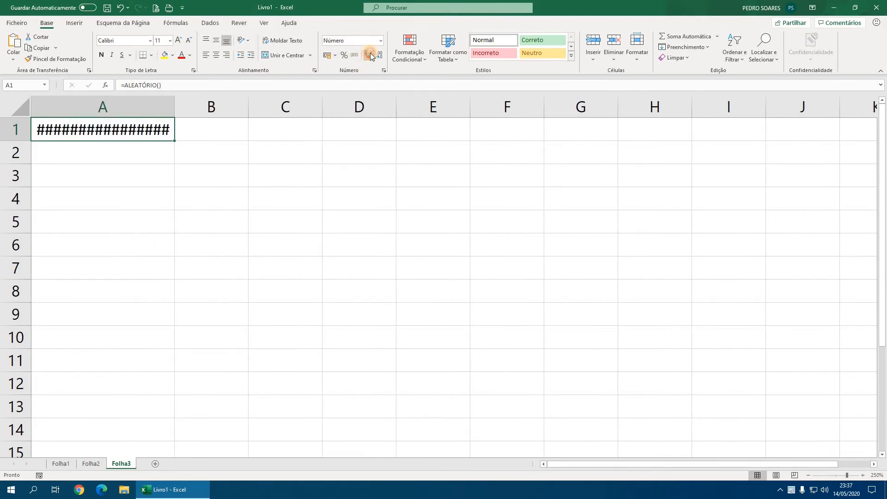
# Widen column A to fit the full number, extend A1 to 19 decimal places, and reduce its display to 15
pyautogui.moveTo(191, 107); pyautogui.dragTo(227, 107)
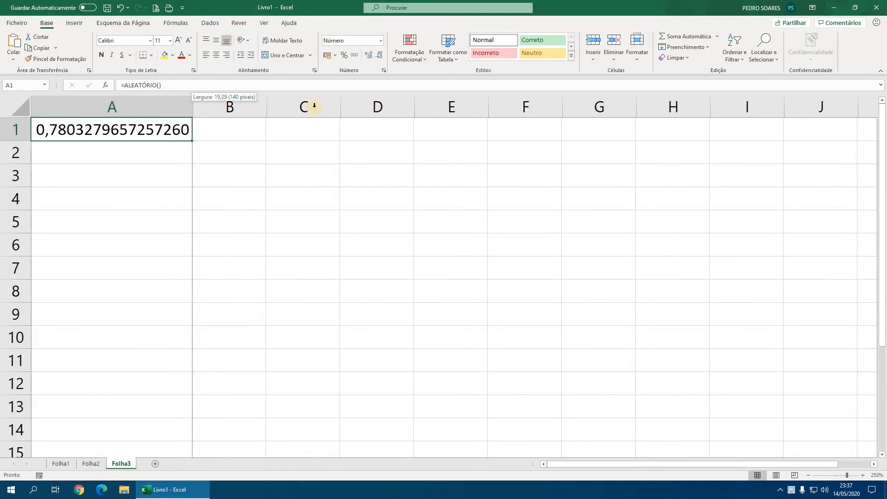
pyautogui.click(369, 57)
pyautogui.click(369, 55)
pyautogui.click(369, 55)
pyautogui.click(369, 55)
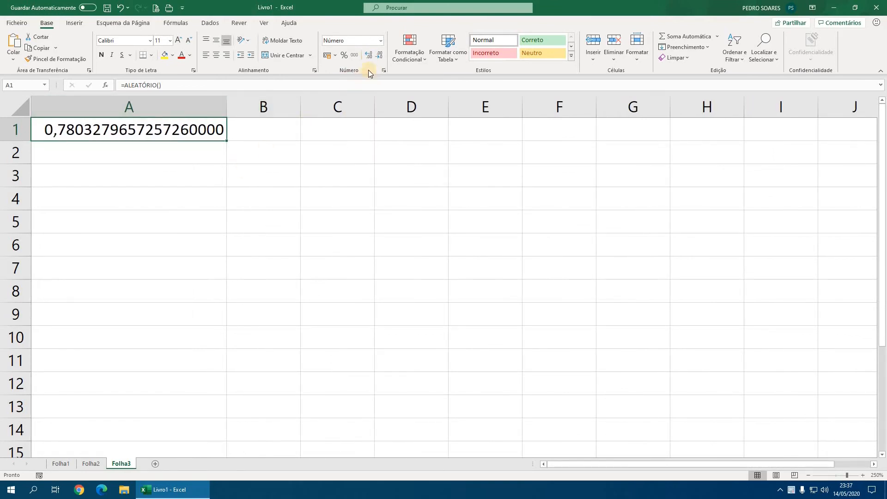
pyautogui.click(379, 55)
pyautogui.click(380, 55)
pyautogui.click(379, 55)
pyautogui.click(379, 55)
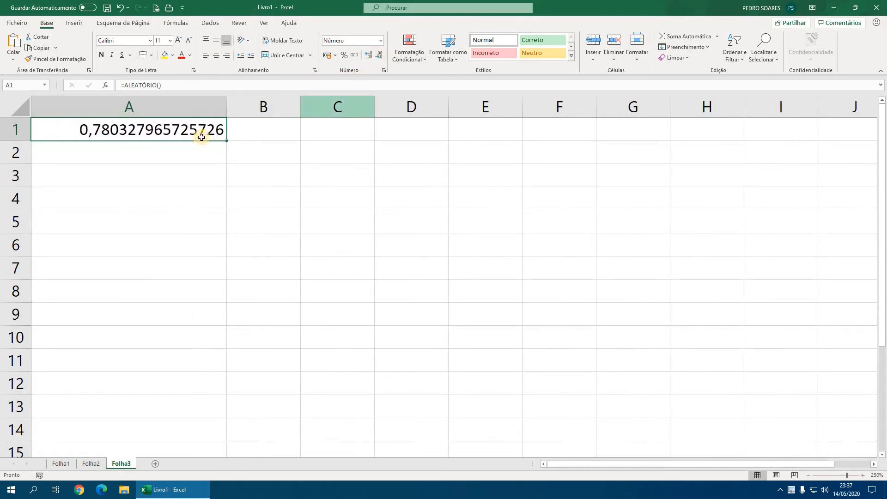
pyautogui.click(125, 110)
pyautogui.click(106, 137)
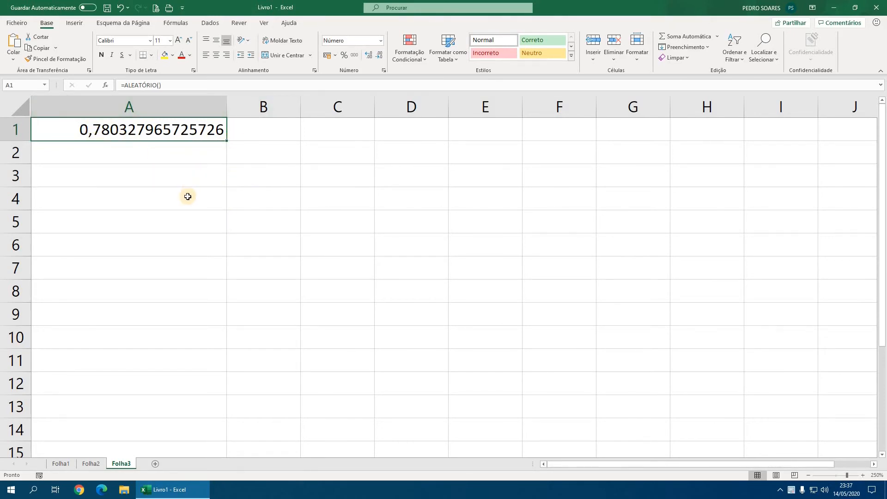
# Recalculate the workbook with an empty cell selected to generate a new random number in A1
pyautogui.click(132, 160)
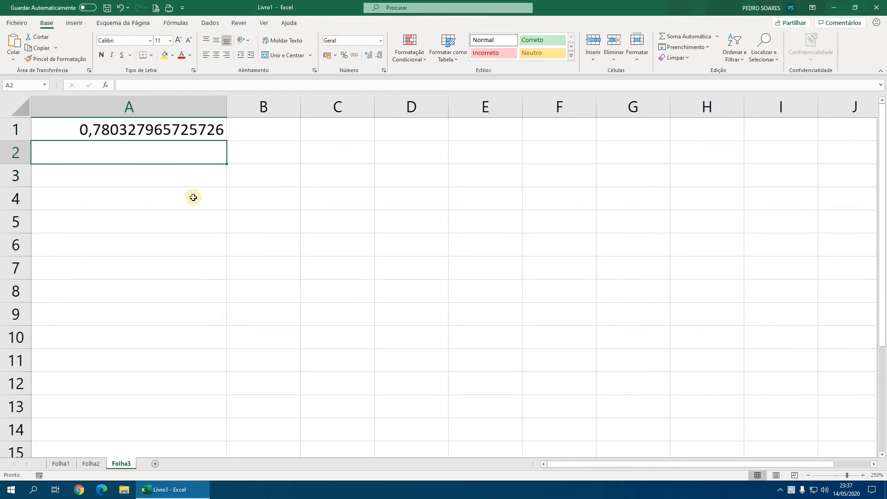
pyautogui.press('Down')
pyautogui.press('Down')
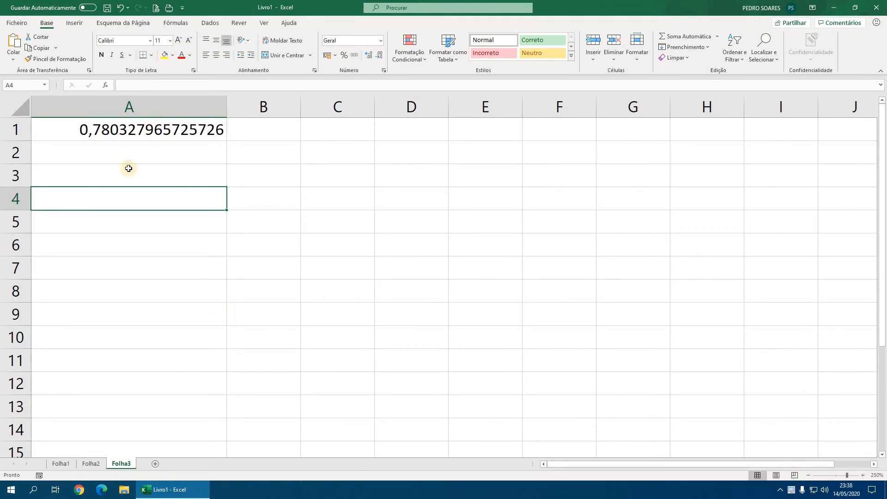
pyautogui.click(185, 155)
pyautogui.press('F9')
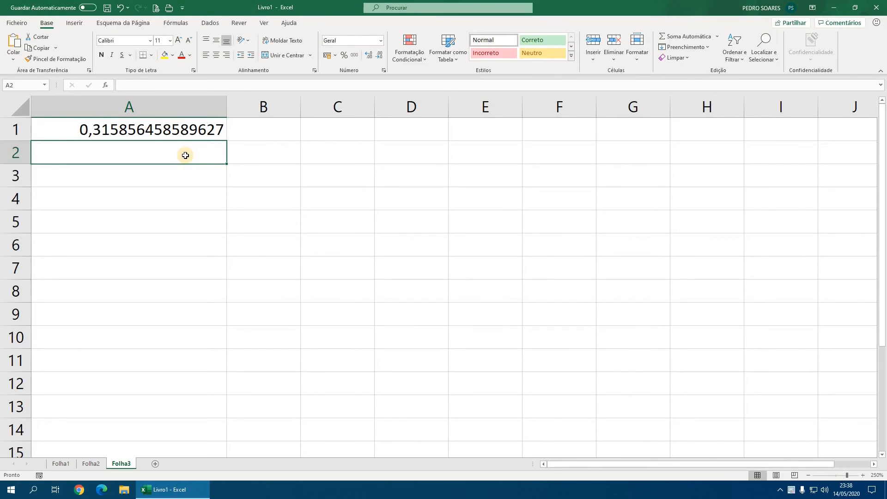
# Enter a first name in A3 to show that editing another cell recalculates A1
pyautogui.click(180, 172)
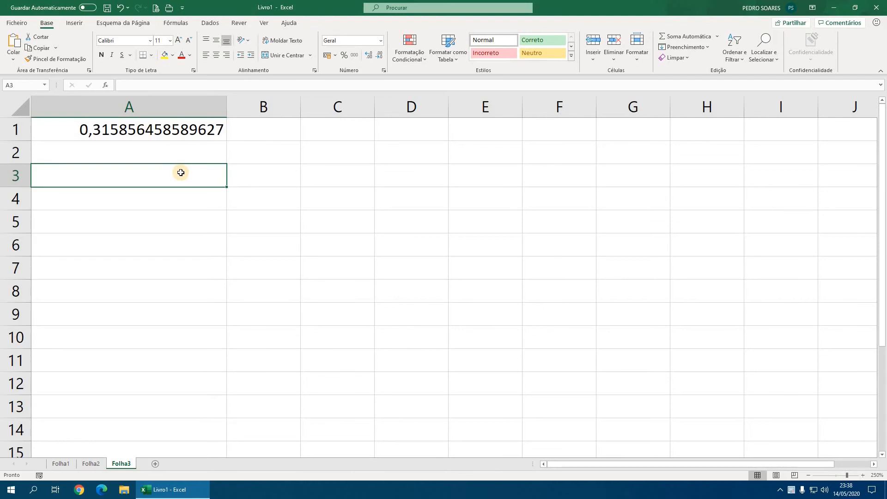
pyautogui.write('Pedro')
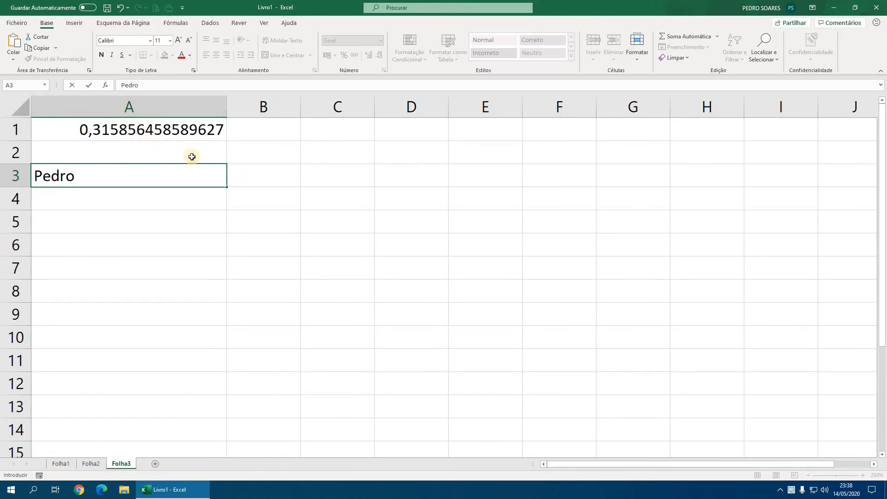
pyautogui.press('Return')
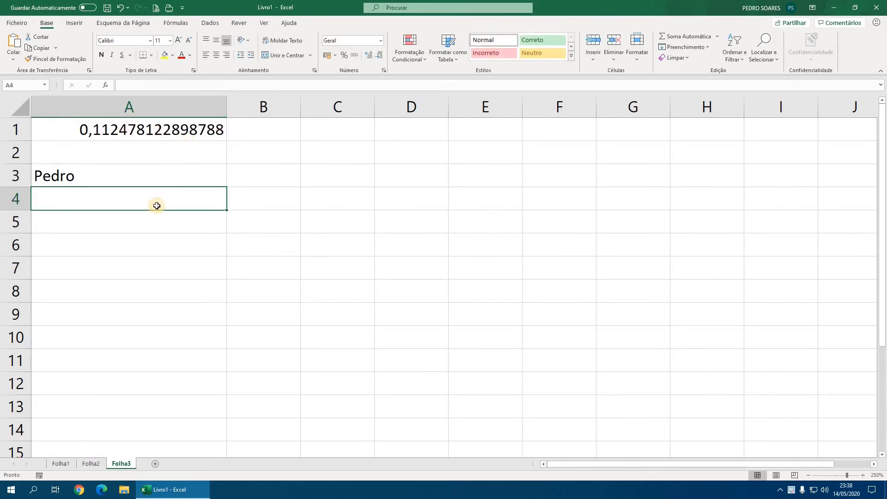
# Clear the name from A3 and repeat the deletion on the empty cell to keep regenerating A1's random number
pyautogui.click(114, 175)
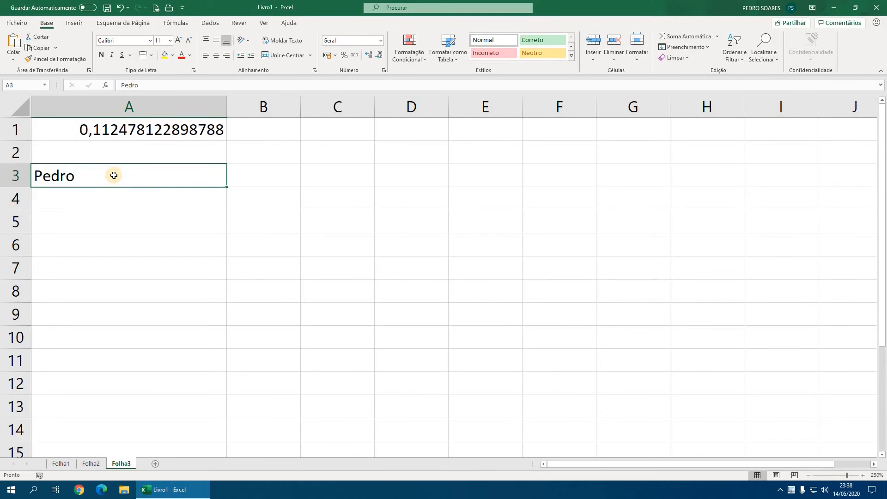
pyautogui.press('Delete')
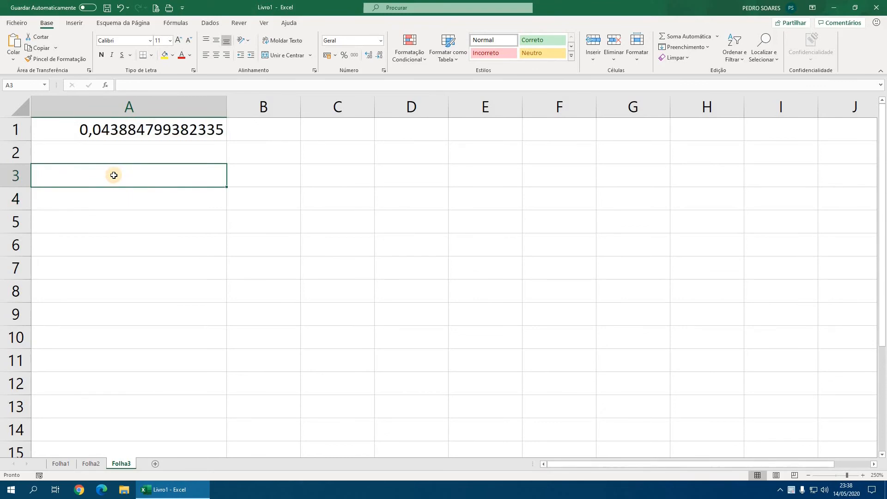
pyautogui.press('Delete')
pyautogui.press('Delete')
pyautogui.press('Delete')
pyautogui.press('Delete')
pyautogui.press('Delete')
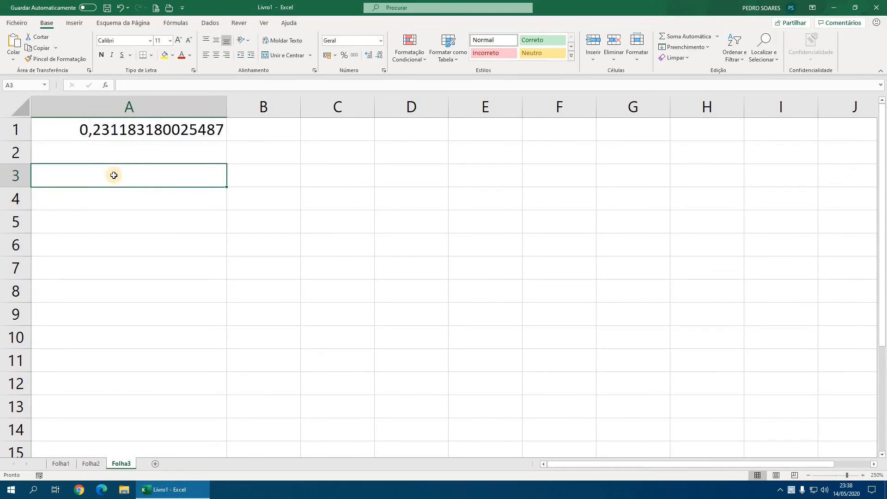
pyautogui.press('Delete')
pyautogui.press('Delete')
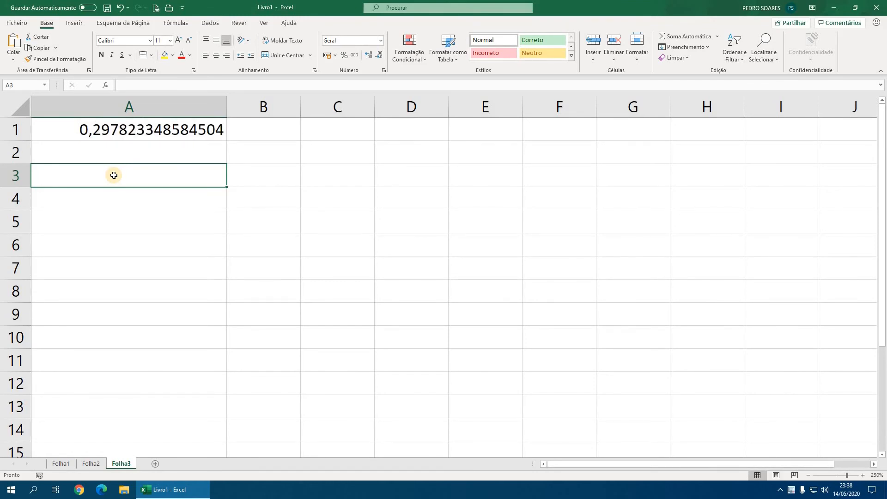
# Reopen the ALEATÓRIO formula in A1 and re-enter it to generate a new random number
pyautogui.press('Return')
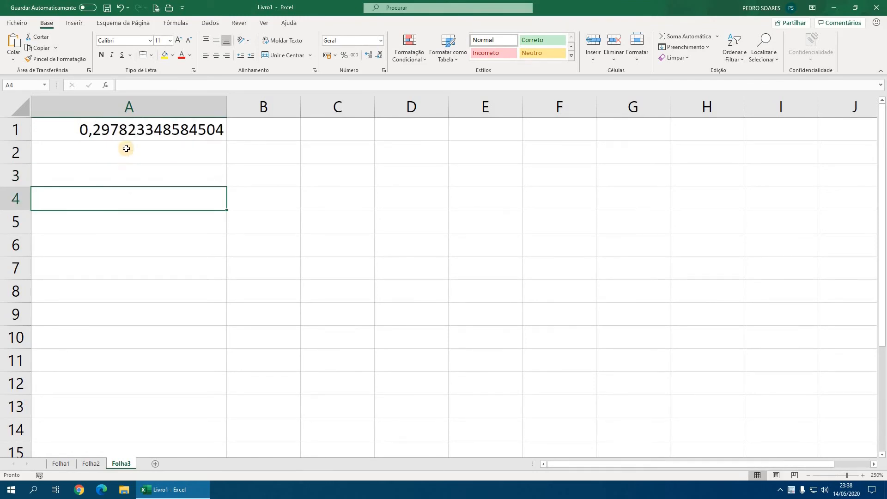
pyautogui.click(130, 132)
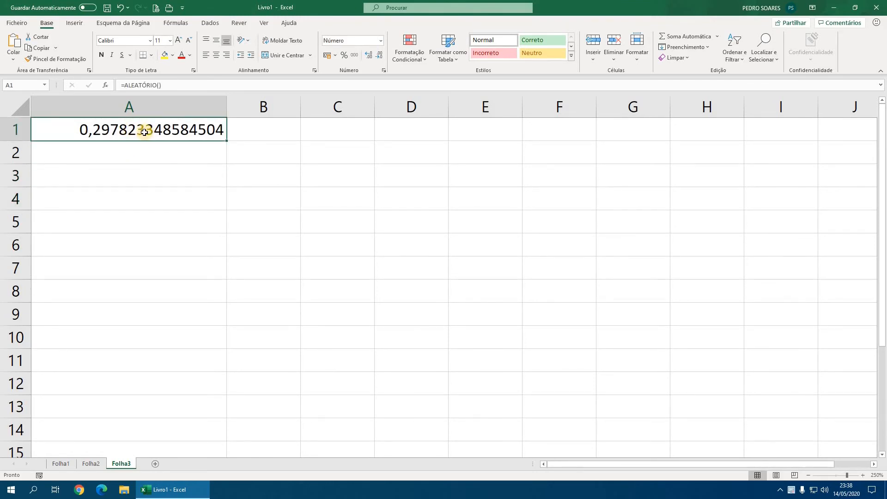
pyautogui.doubleClick(143, 137)
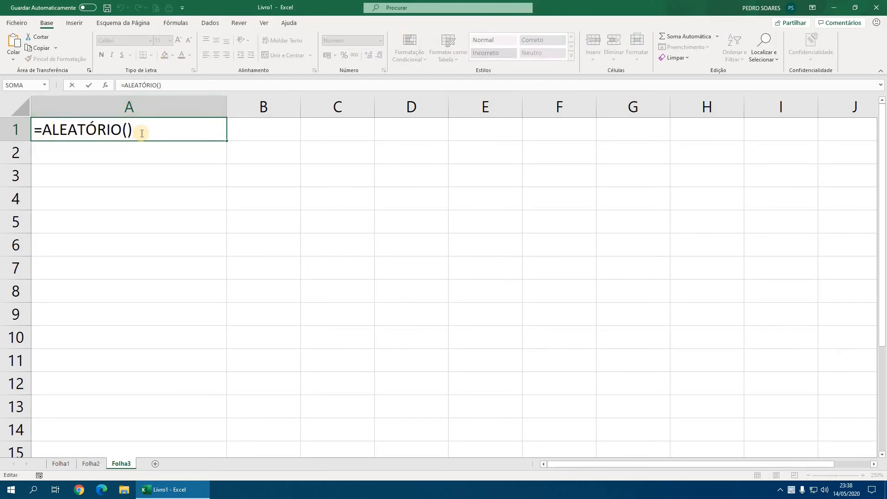
pyautogui.press('Return')
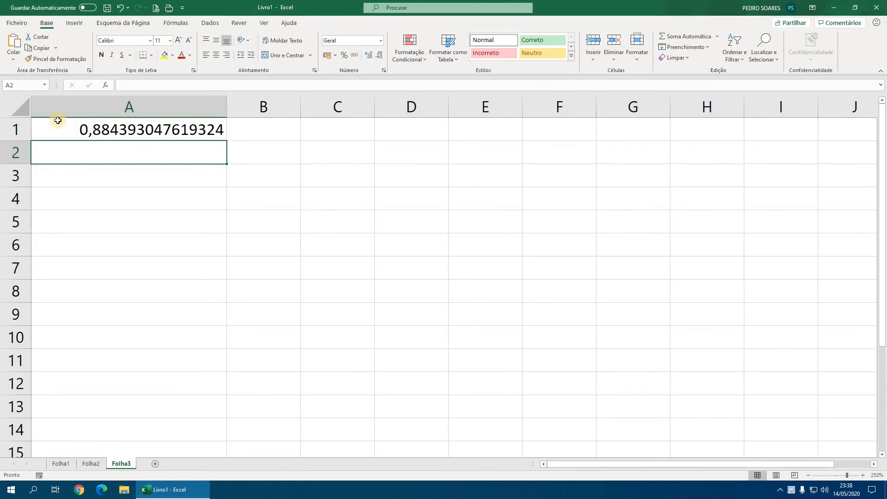
# Multiply the random number in A1 by 10 by extending the formula to =ALEATÓRIO()*10
pyautogui.doubleClick(112, 131)
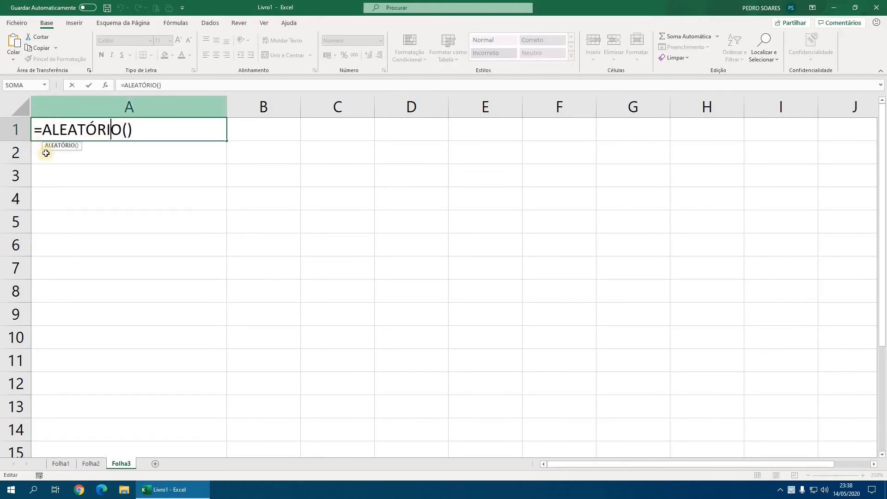
pyautogui.click(157, 131)
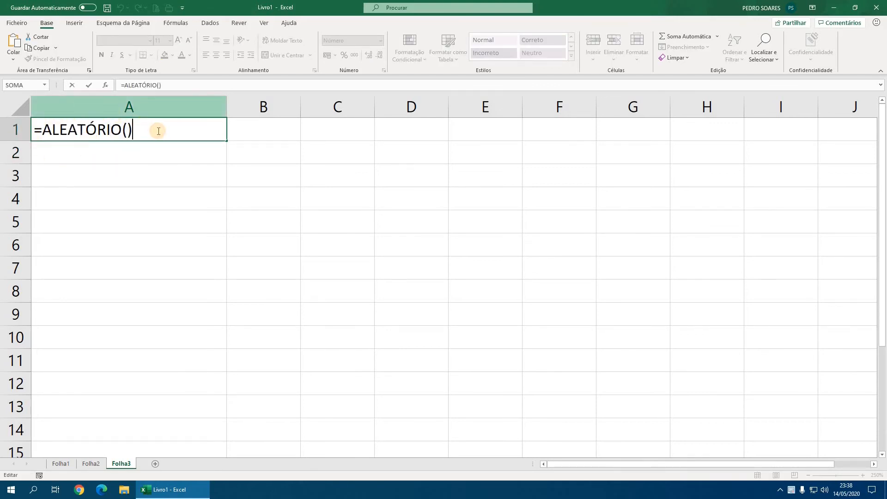
pyautogui.write('*10')
pyautogui.press('Return')
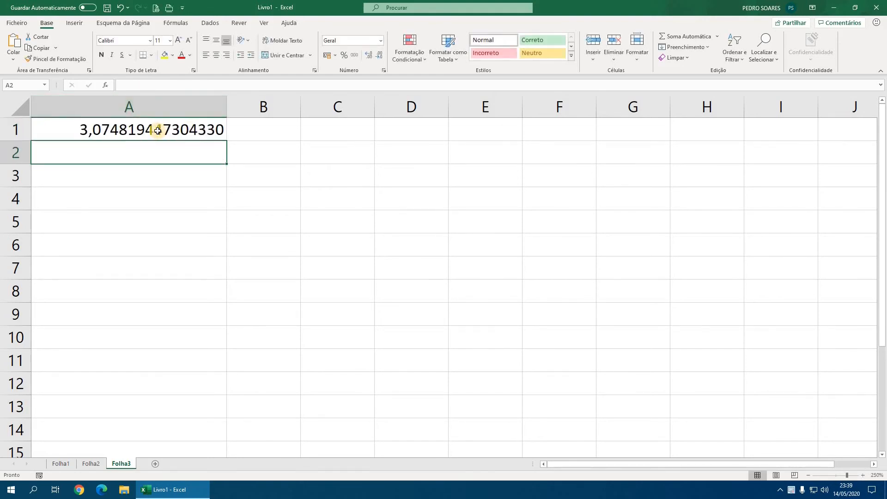
# Raise the multiplier in A1 to 1000 so the formula reads =ALEATÓRIO()*1000
pyautogui.click(158, 132)
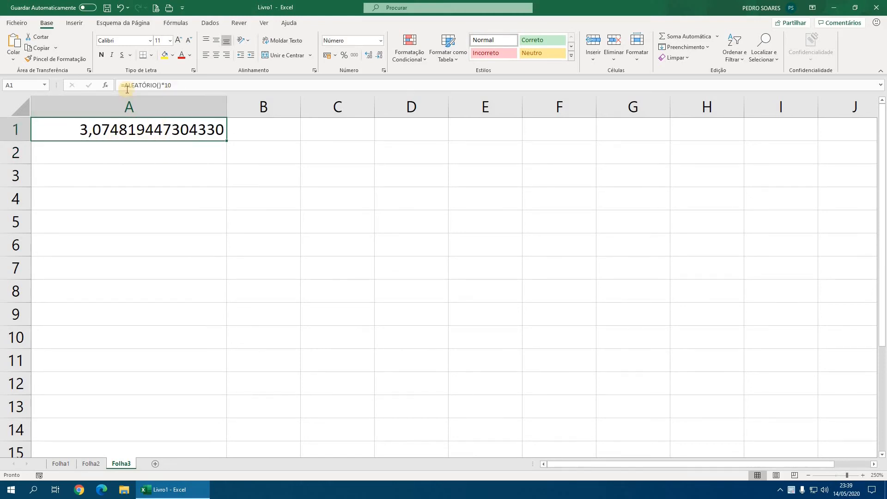
pyautogui.click(188, 87)
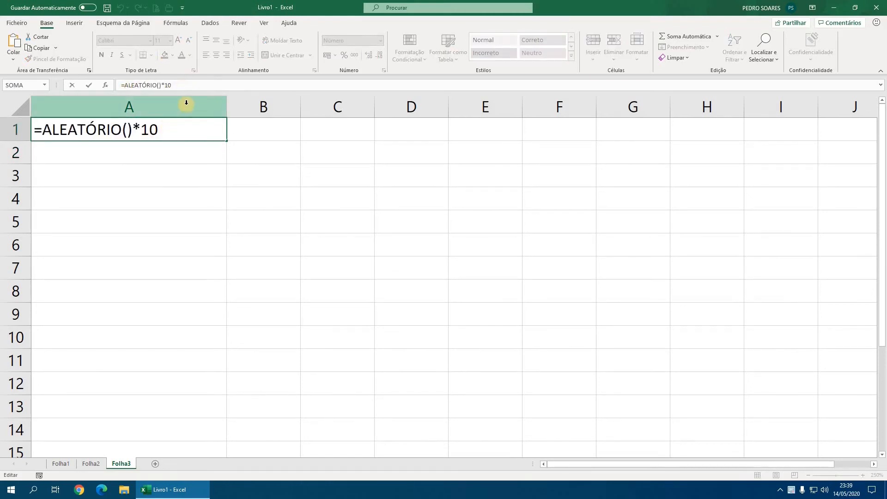
pyautogui.write('00')
pyautogui.press('Return')
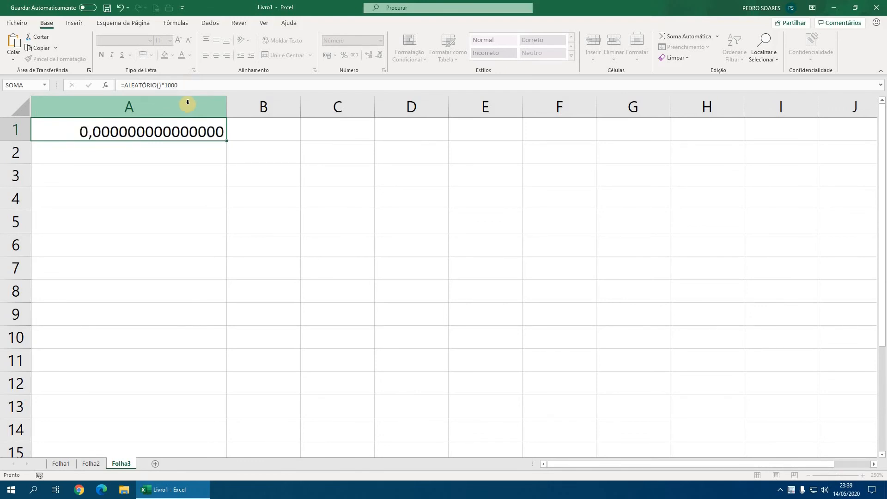
# Recalculate the sheet repeatedly to generate new random values from the multiplied formula in A1
pyautogui.press('F9')
pyautogui.press('F9')
pyautogui.press('F9')
pyautogui.press('F9')
pyautogui.press('F9')
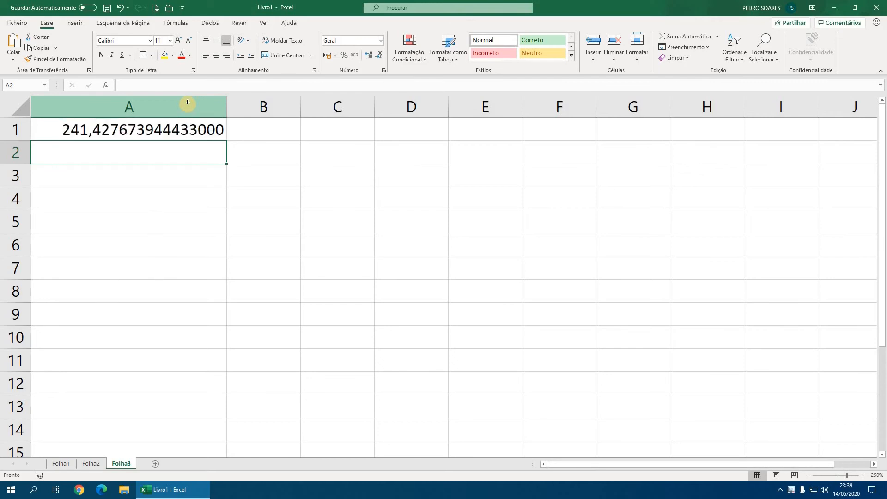
pyautogui.press('F9')
pyautogui.press('F9')
pyautogui.press('F9')
pyautogui.press('F9')
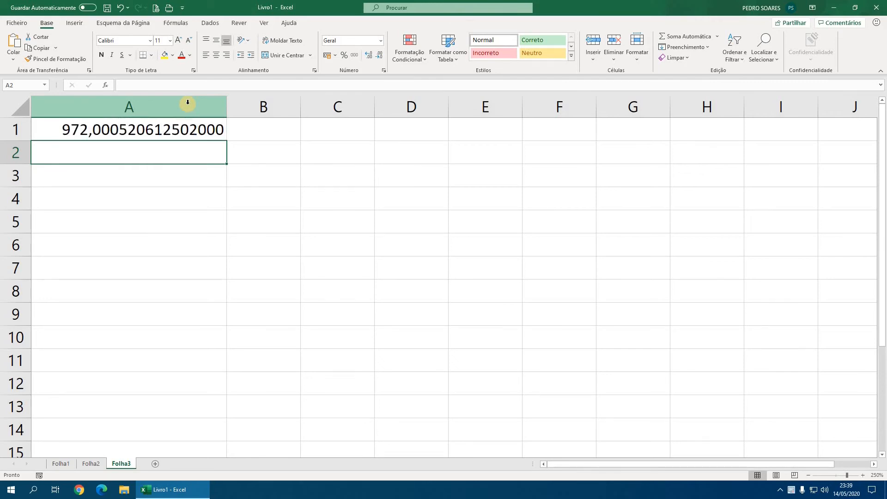
pyautogui.press('F9')
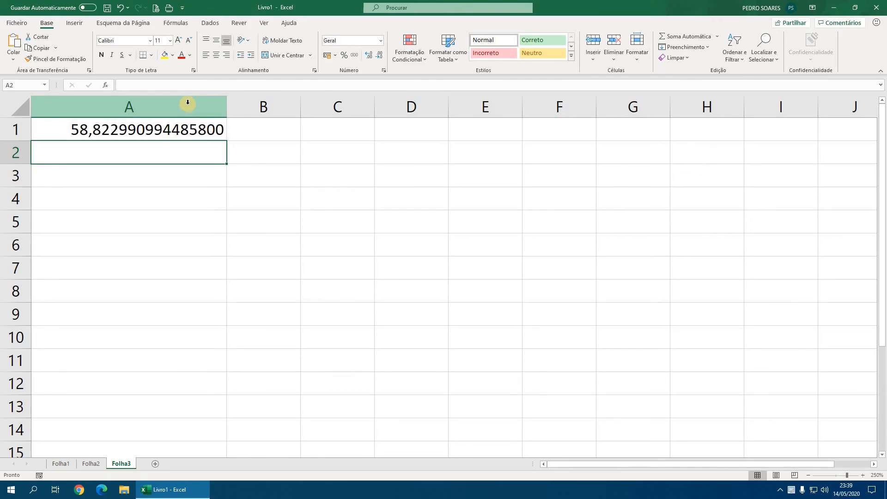
# Wrap the formula in A1 in the INT function, making it =INT(ALEATÓRIO()*1000)
pyautogui.click(147, 133)
pyautogui.doubleClick(44, 130)
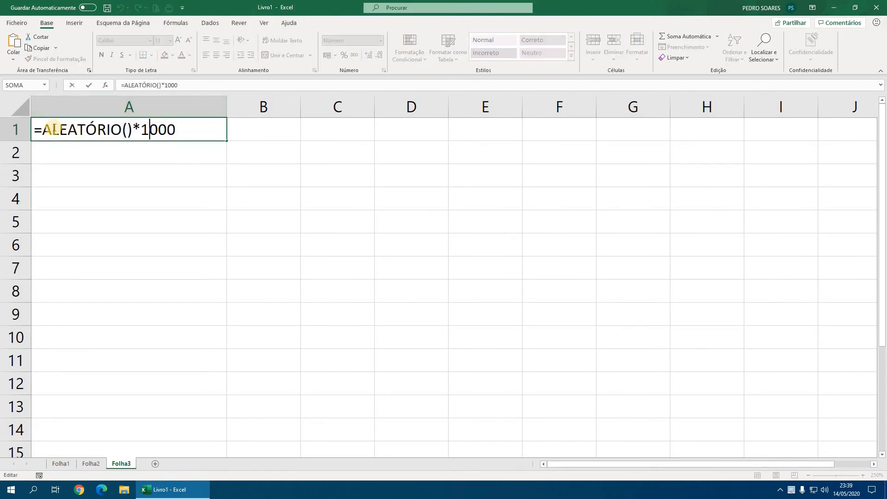
pyautogui.write('int(')
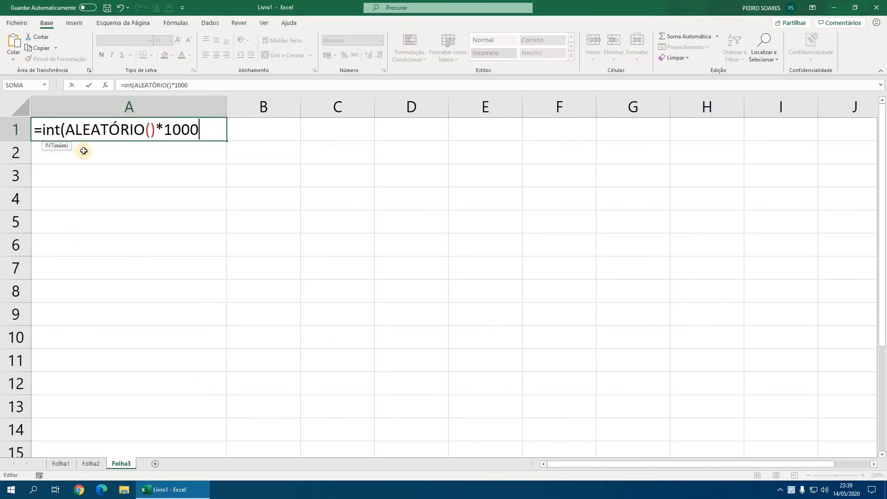
pyautogui.press('End')
pyautogui.write(')')
pyautogui.press('Return')
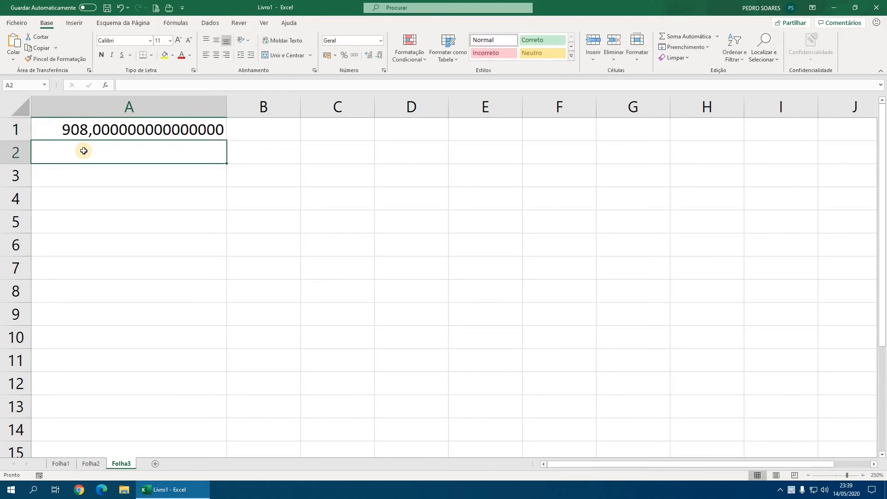
# Reduce the number format of A1 to zero decimal places
pyautogui.press('Up')
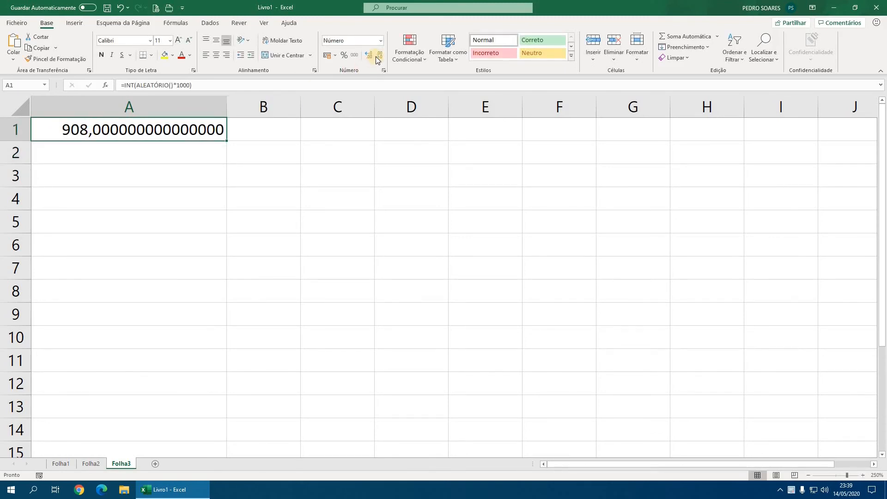
pyautogui.doubleClick(378, 56)
pyautogui.doubleClick(378, 55)
pyautogui.click(377, 55)
pyautogui.doubleClick(378, 55)
pyautogui.doubleClick(378, 56)
pyautogui.doubleClick(377, 56)
pyautogui.click(377, 56)
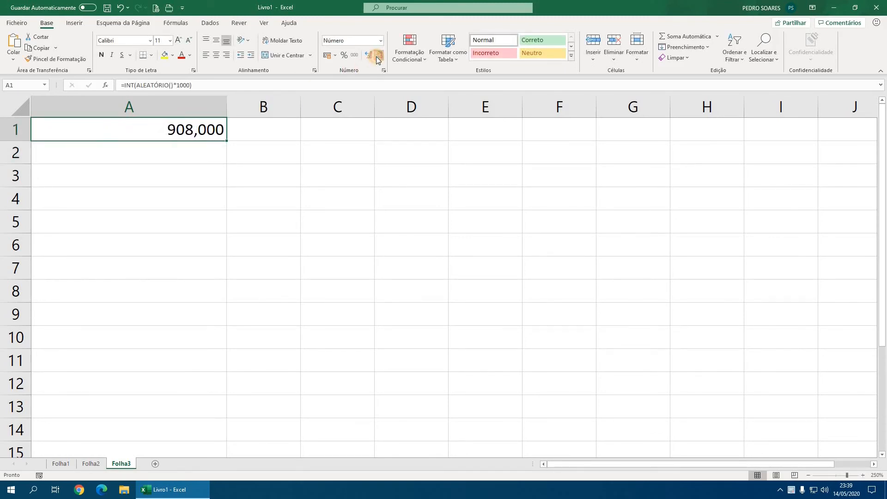
pyautogui.click(377, 56)
pyautogui.doubleClick(377, 55)
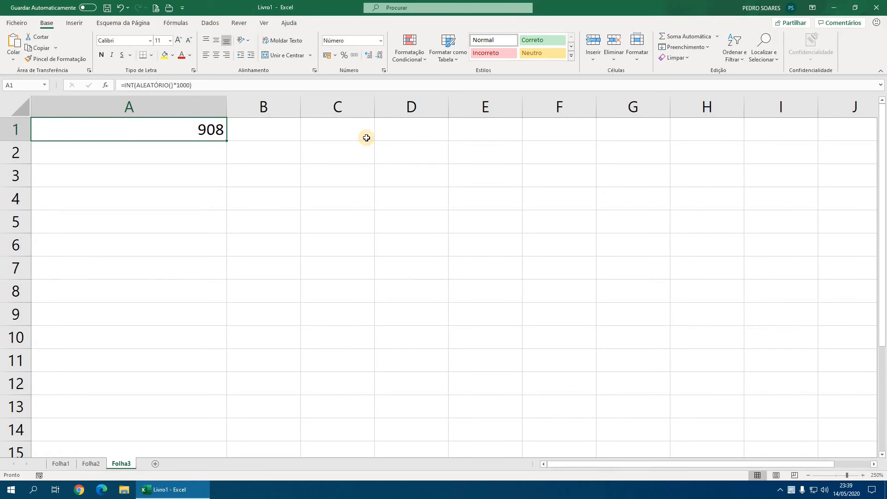
# Clear A1, undo the deletion, and recalculate repeatedly with A3 selected to generate new random integers
pyautogui.press('Delete')
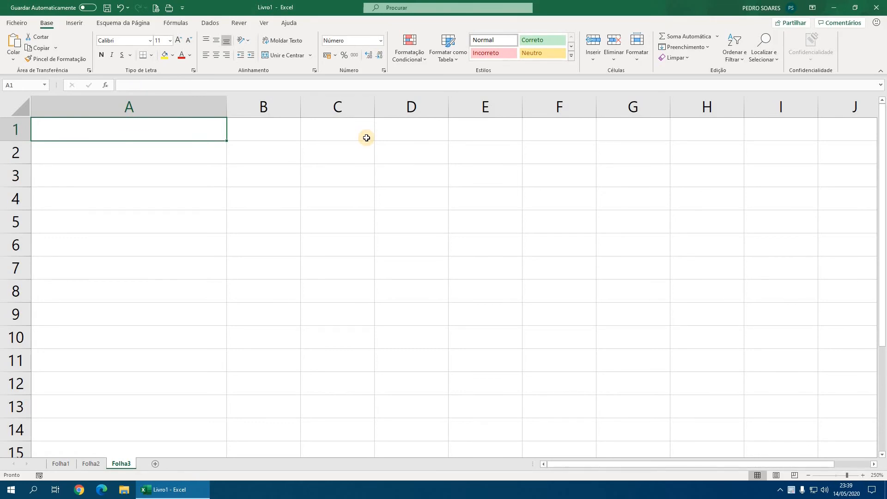
pyautogui.hotkey('ctrl', 'z')
pyautogui.click(180, 177)
pyautogui.press('F9')
pyautogui.press('F9')
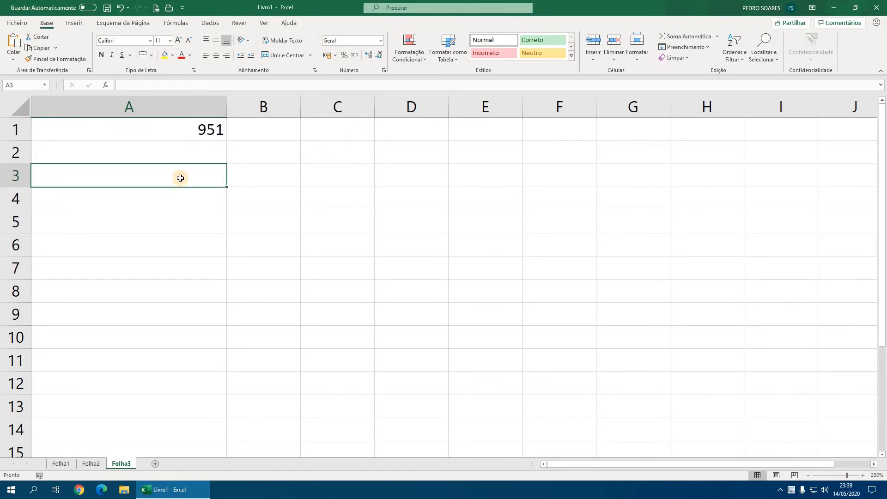
pyautogui.press('F9')
pyautogui.press('F9')
pyautogui.press('F9')
pyautogui.press('F9')
pyautogui.press('F9')
pyautogui.press('F9')
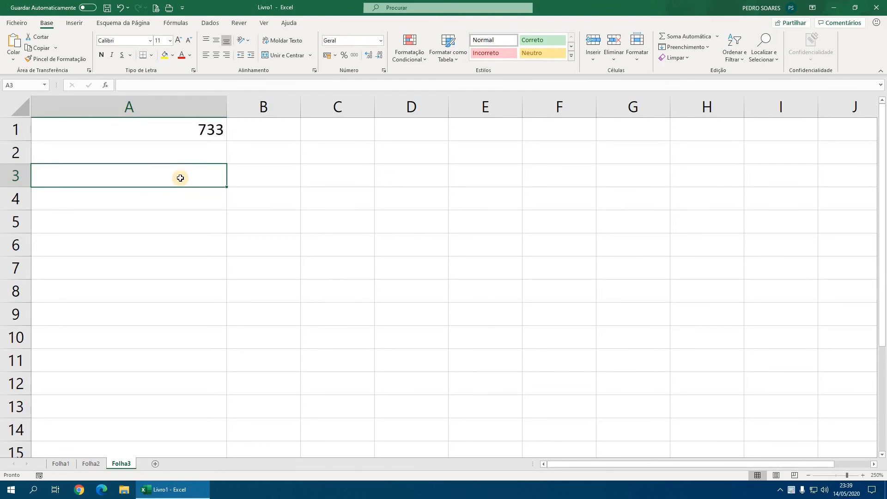
# Remove the INT wrapper and the multiplication by 1000 from A1, leaving =ALEATÓRIO()
pyautogui.doubleClick(205, 130)
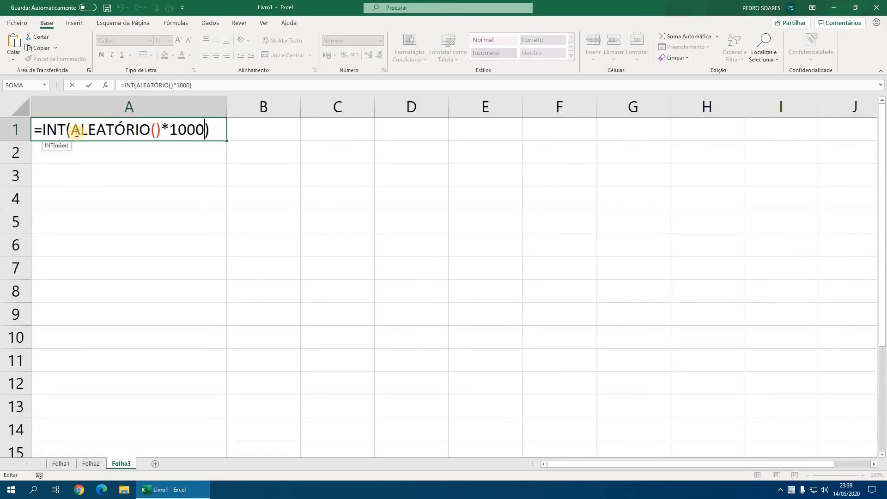
pyautogui.moveTo(70, 130); pyautogui.dragTo(42, 130)
pyautogui.press('Delete')
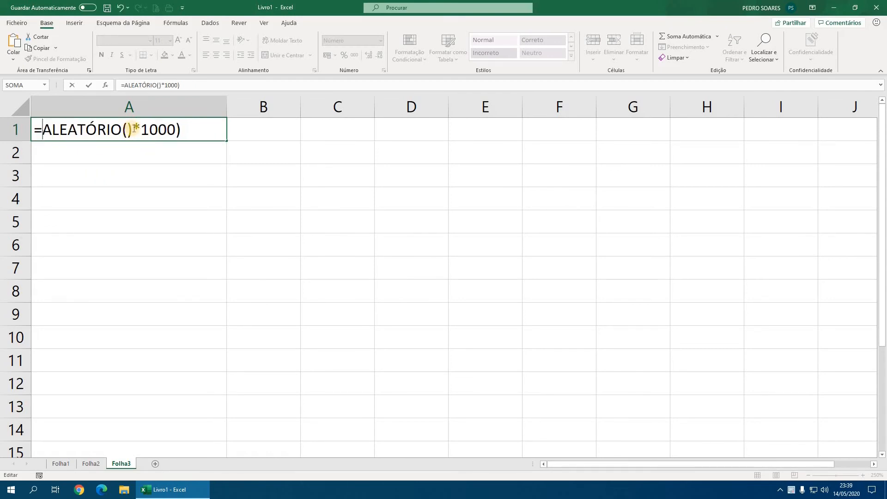
pyautogui.moveTo(132, 131); pyautogui.dragTo(215, 134)
pyautogui.press('Delete')
pyautogui.press('Return')
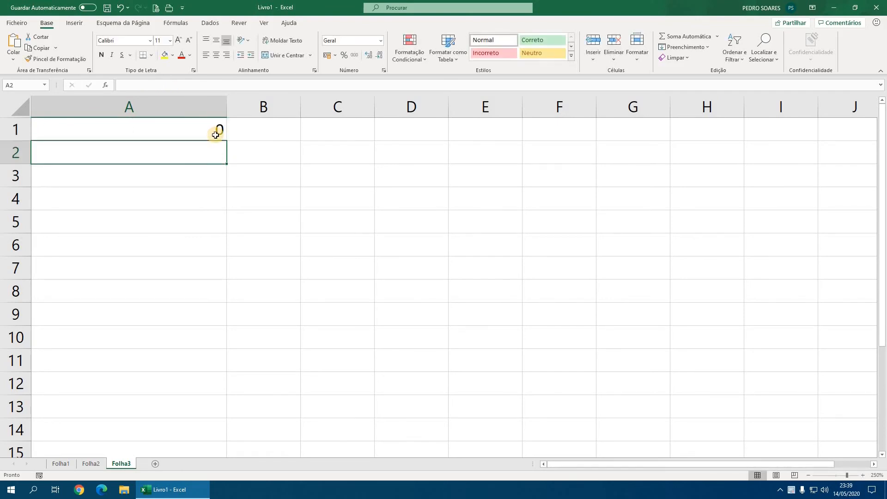
# Extend the number format of A1 to 11 decimal places
pyautogui.click(215, 134)
pyautogui.click(370, 55)
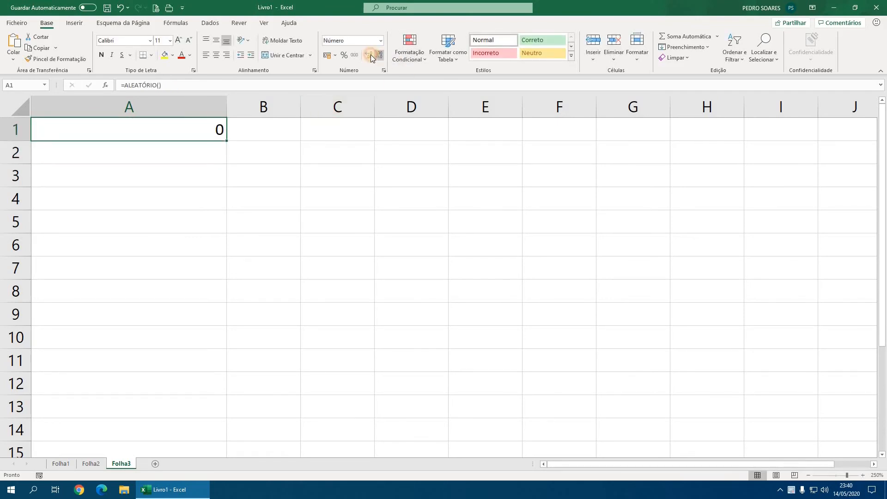
pyautogui.click(370, 55)
pyautogui.doubleClick(370, 56)
pyautogui.doubleClick(369, 55)
pyautogui.doubleClick(369, 56)
pyautogui.tripleClick(369, 55)
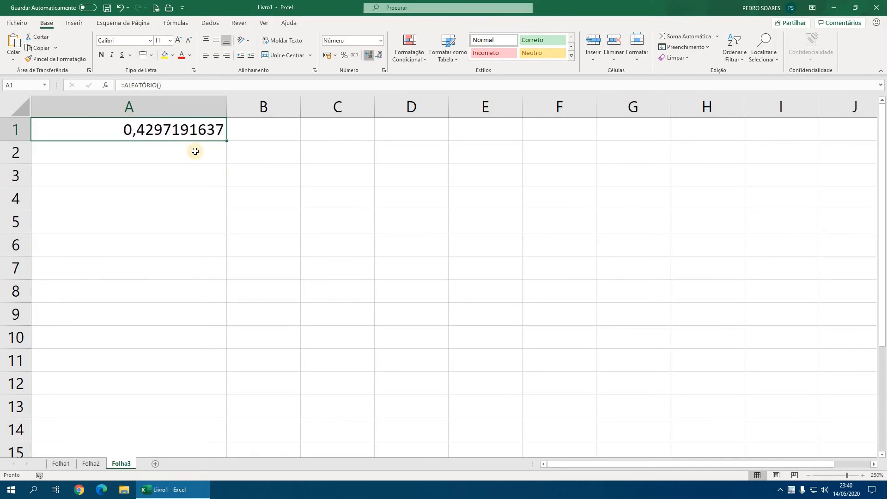
# Open the plain ALEATÓRIO formula in A1 for inspection and confirm it without edits
pyautogui.click(192, 157)
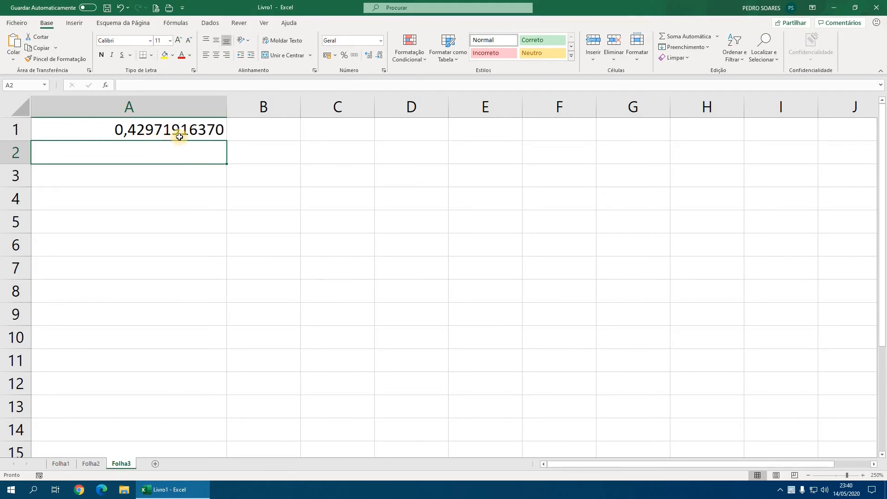
pyautogui.click(139, 132)
pyautogui.doubleClick(131, 123)
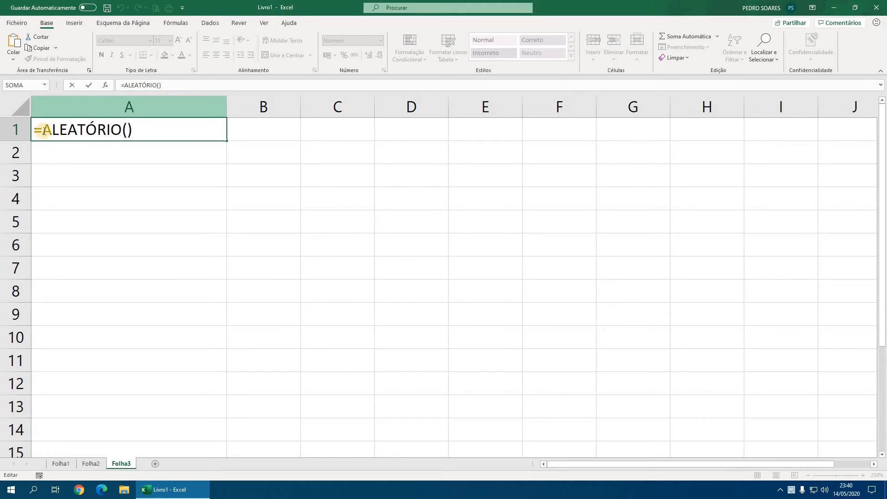
pyautogui.press('Return')
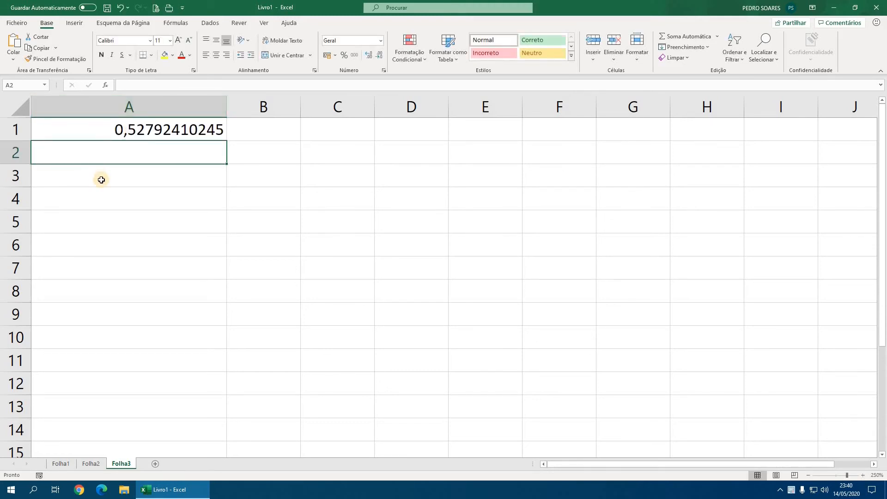
# Enter the general formula pattern =inferior+aleatorio()*(superior-inferior) as literal text in A3
pyautogui.click(102, 181)
pyautogui.write("'")
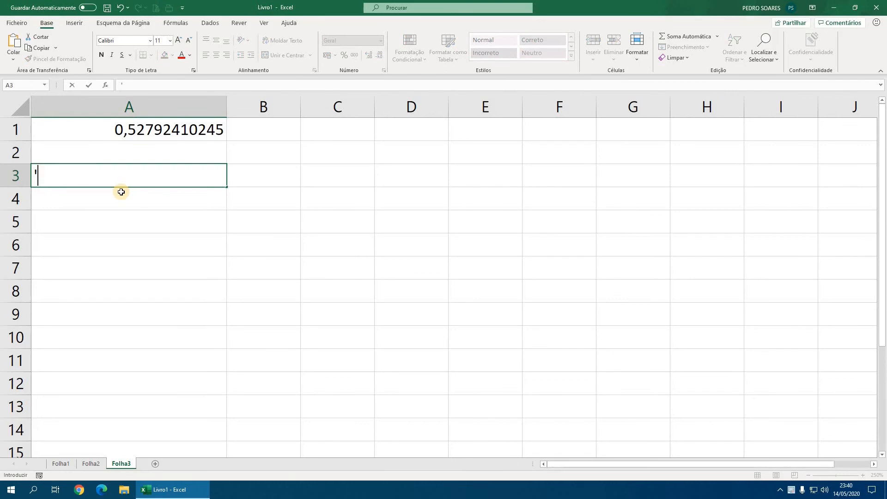
pyautogui.write('=inferior')
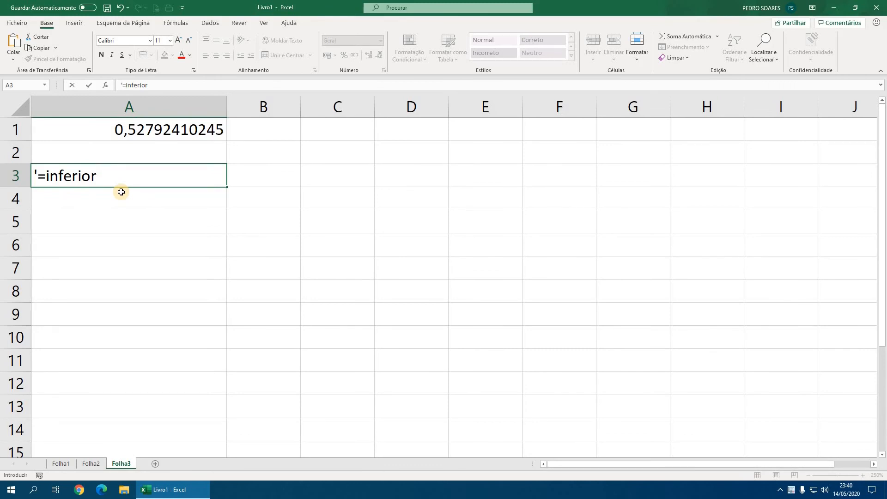
pyautogui.write('+aleatorio()=')
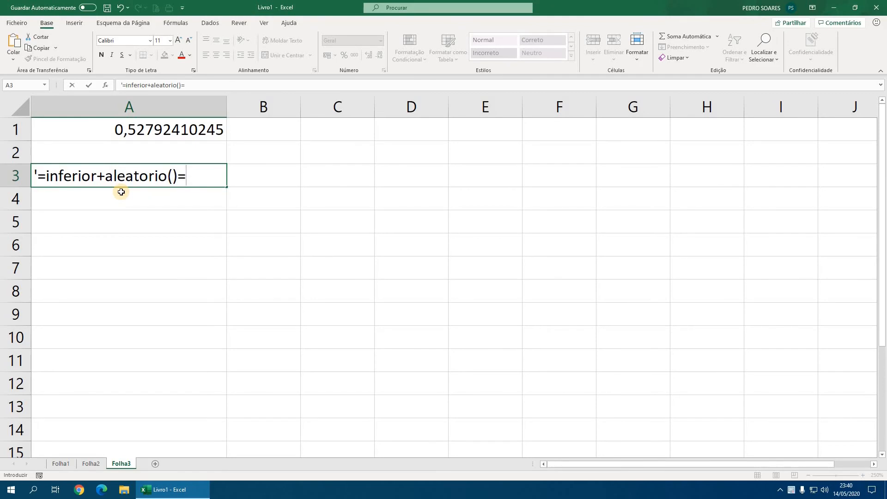
pyautogui.press('BackSpace')
pyautogui.write('*(superior')
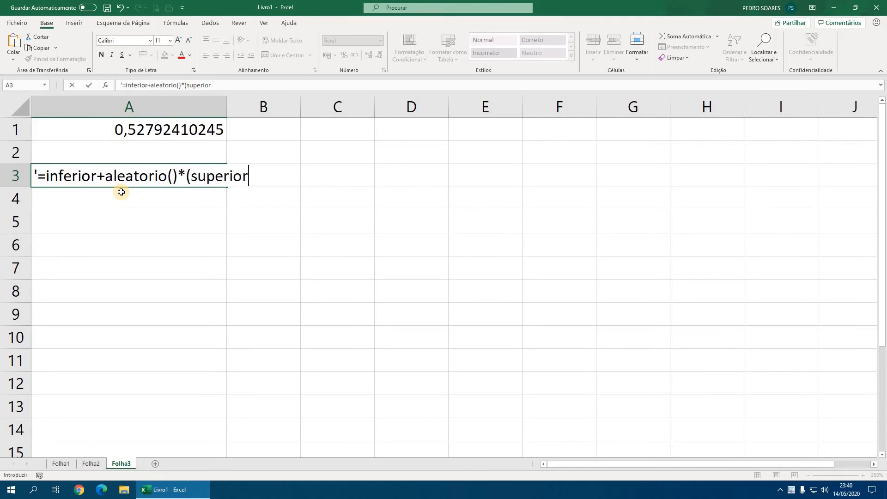
pyautogui.write('-inferior)')
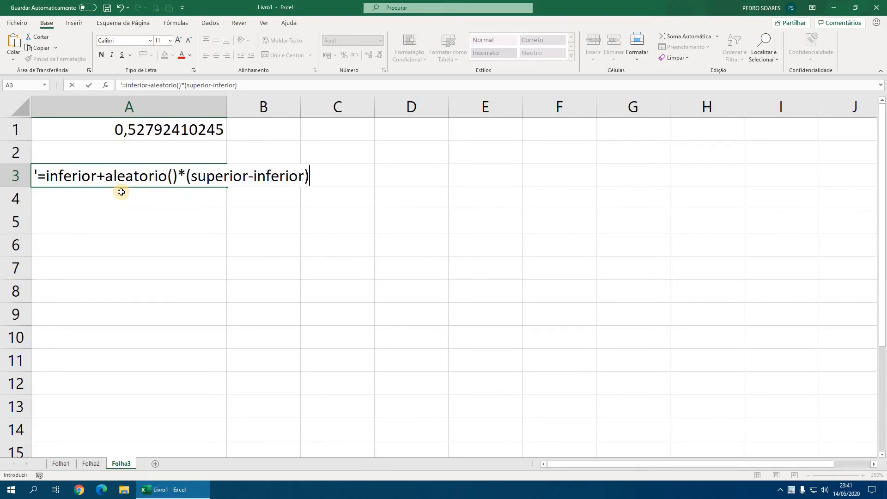
pyautogui.press('Return')
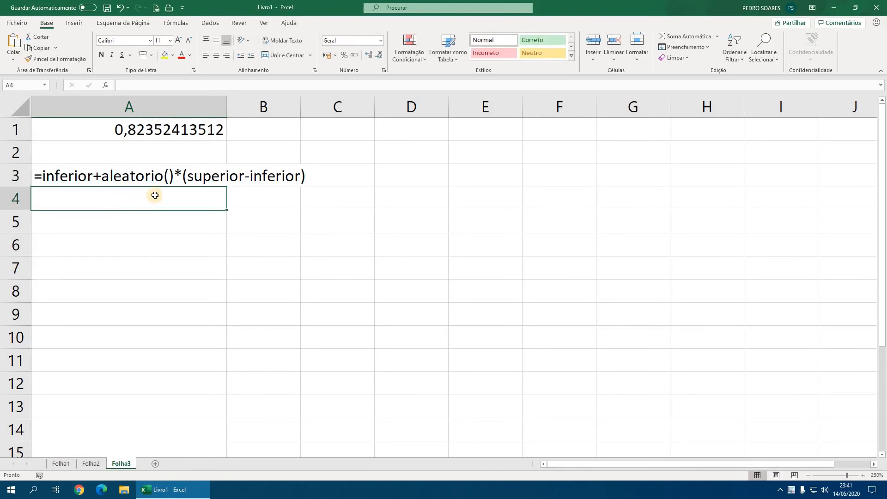
# Enter =10+ALEATÓRIO()*(20-10) in A5 to generate a random decimal number between 10 and 20
pyautogui.click(160, 228)
pyautogui.write('=')
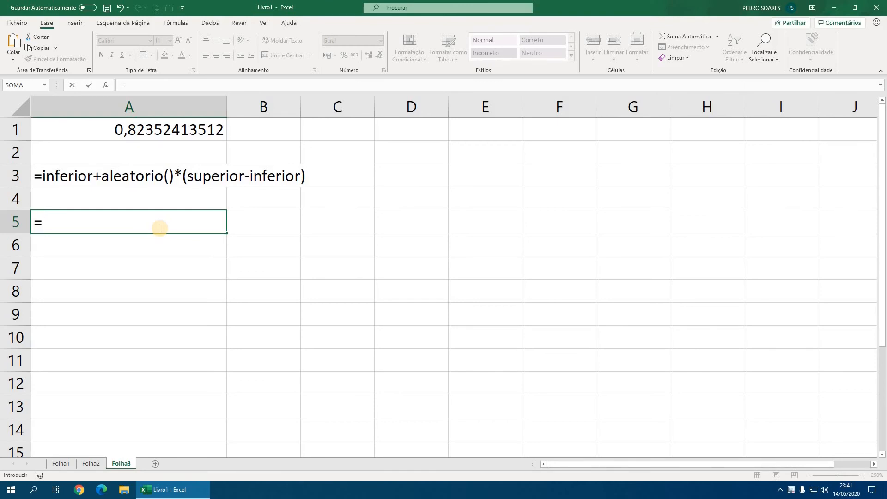
pyautogui.write('10+al')
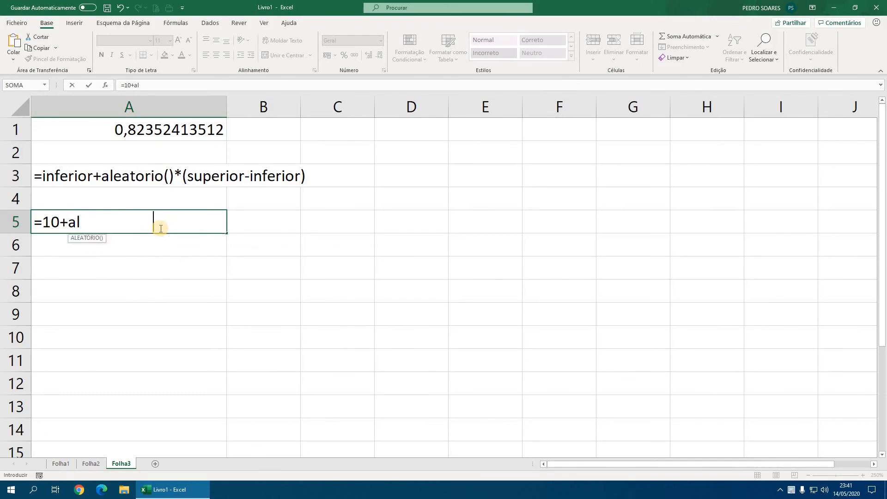
pyautogui.press('Tab')
pyautogui.write(')')
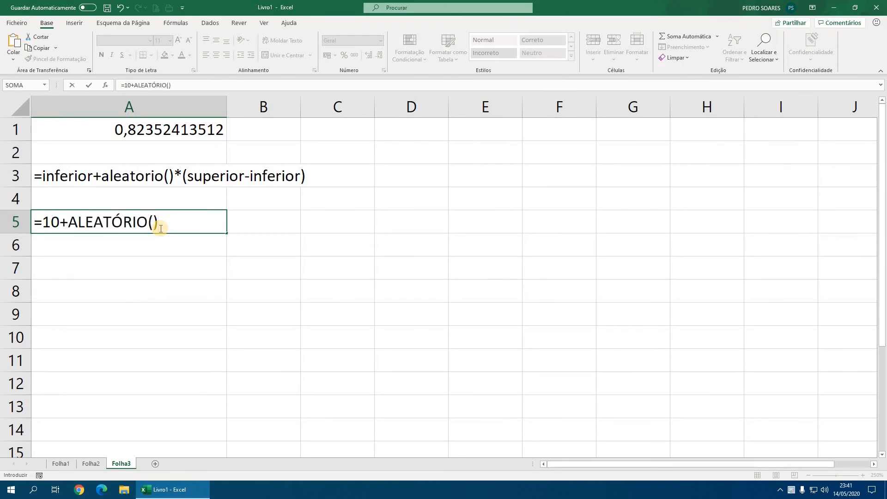
pyautogui.write('*(20-10)')
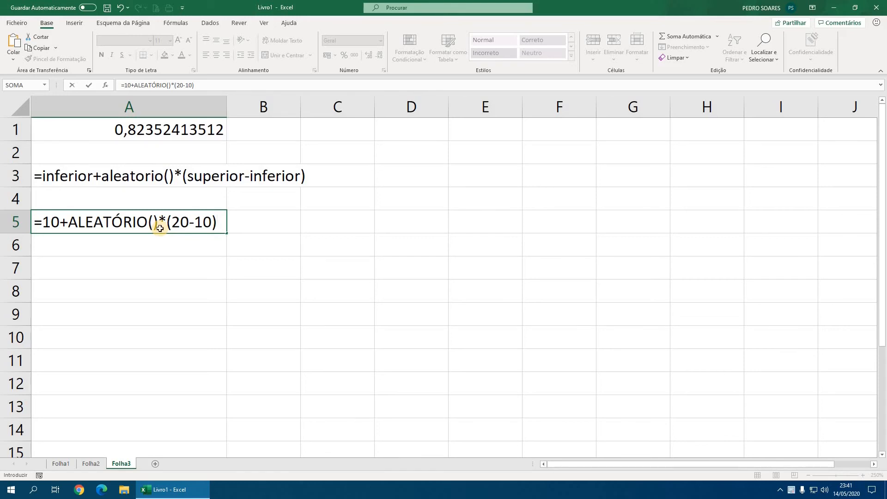
pyautogui.press('Return')
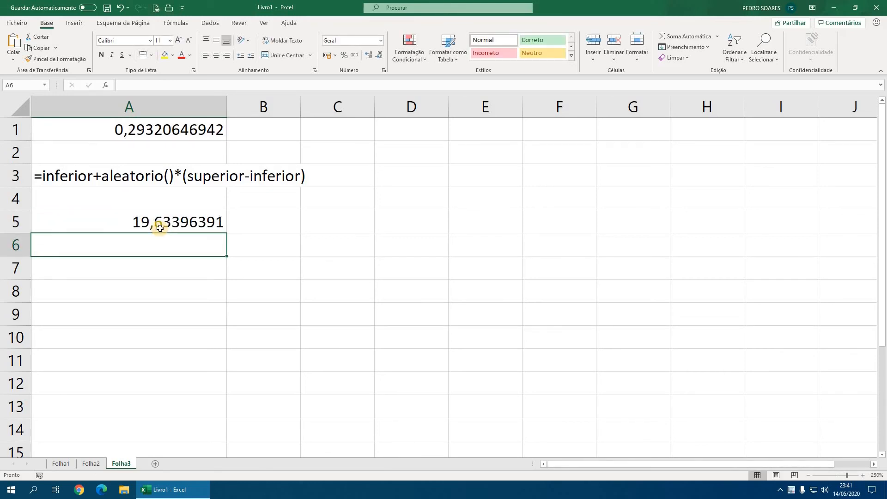
# Recalculate the sheet repeatedly with A7 selected to watch the random values in A5 between 10 and 20
pyautogui.click(159, 258)
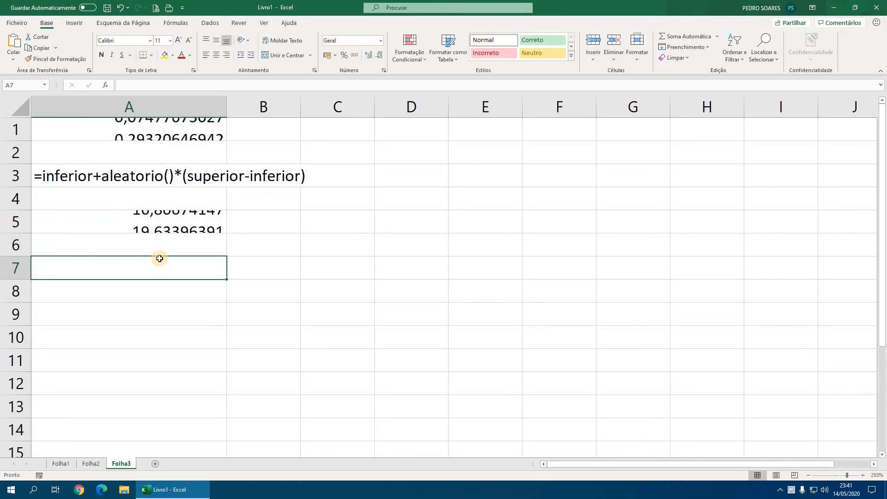
pyautogui.press('F9')
pyautogui.press('F9')
pyautogui.press('F9')
pyautogui.press('F9')
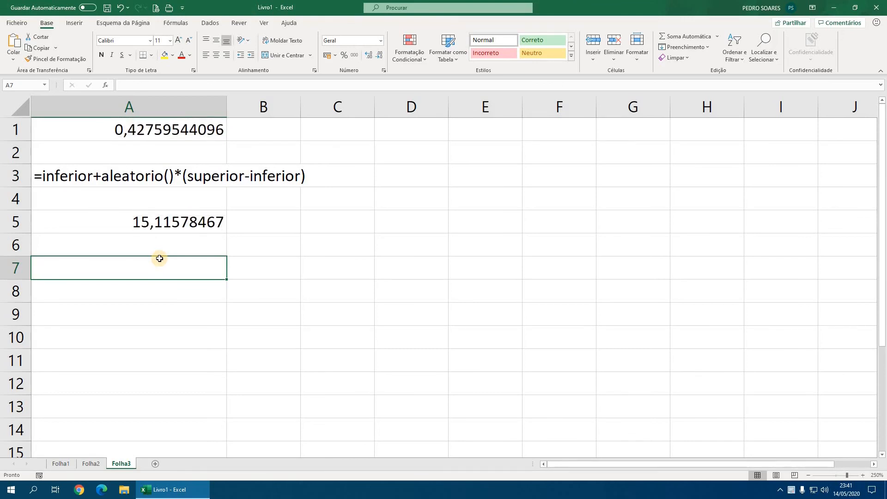
pyautogui.press('F9')
pyautogui.press('F9')
pyautogui.press('F9')
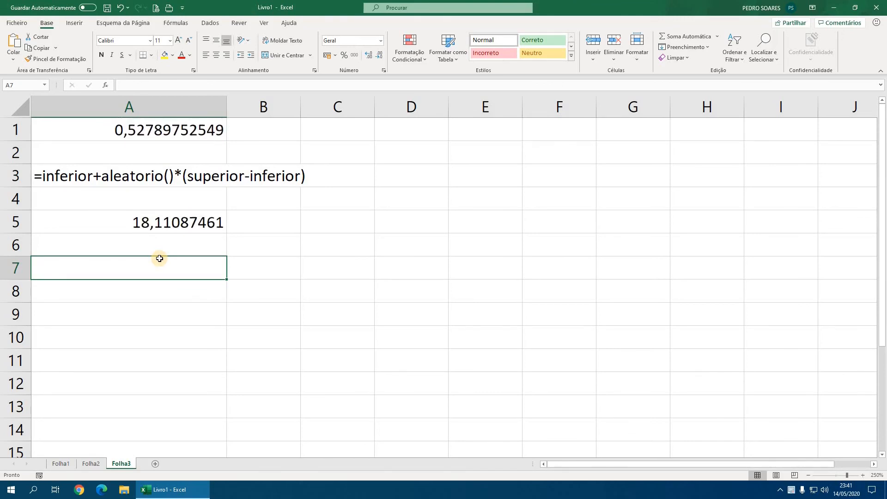
pyautogui.press('F9')
pyautogui.press('F9')
pyautogui.press('F9')
pyautogui.press('F9')
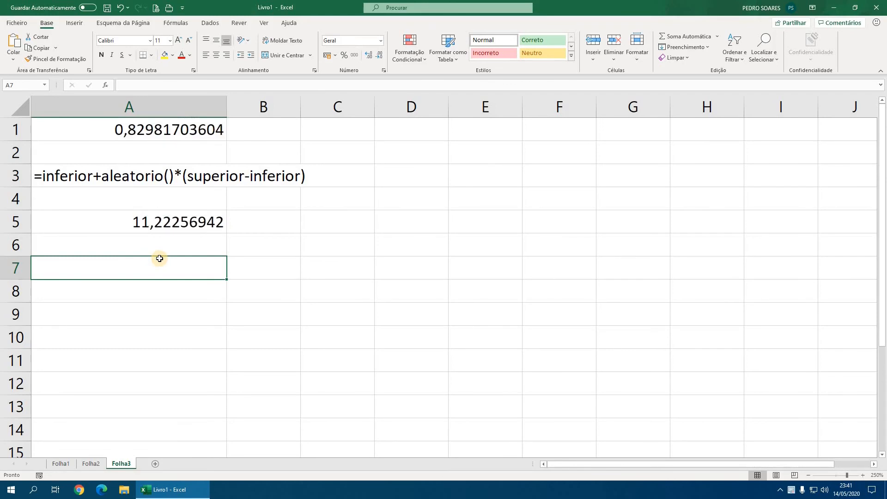
pyautogui.press('F9')
pyautogui.press('F9')
pyautogui.press('F9')
pyautogui.press('F9')
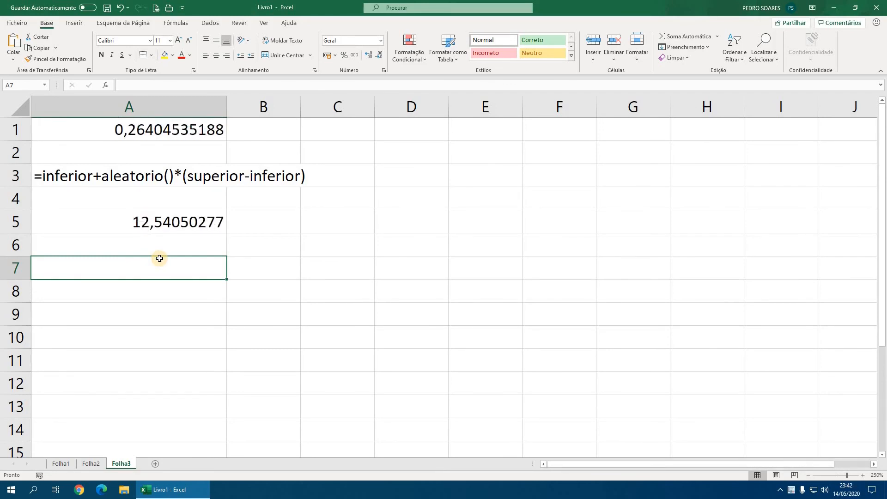
pyautogui.press('F9')
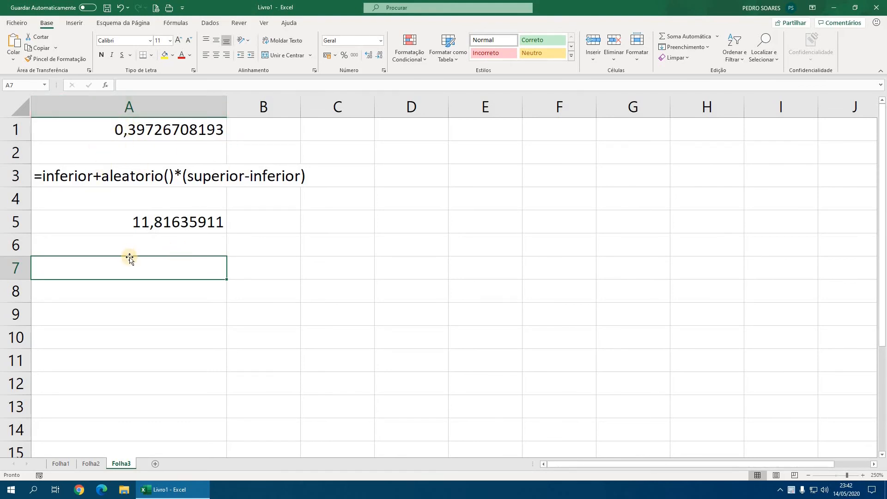
# Enter =ALEATÓRIOENTRE(10;100) in A8 to generate a random integer between 10 and 100
pyautogui.click(150, 284)
pyautogui.write('=')
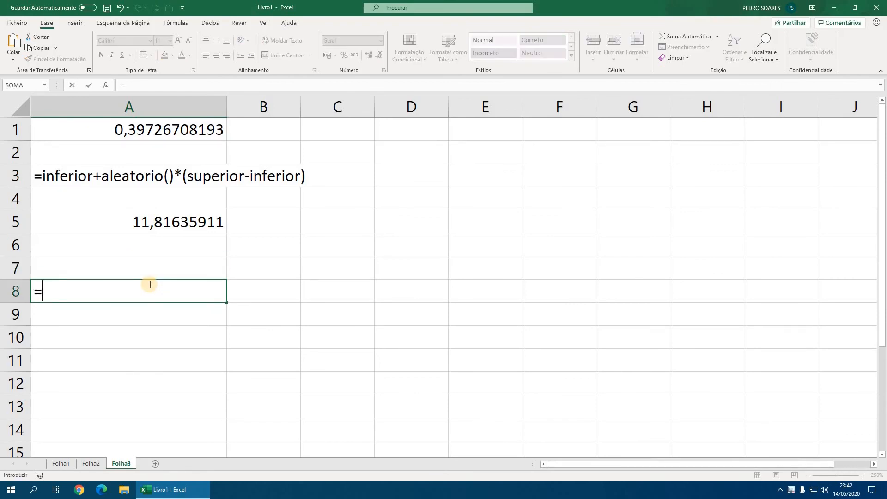
pyautogui.write('al')
pyautogui.press('Down')
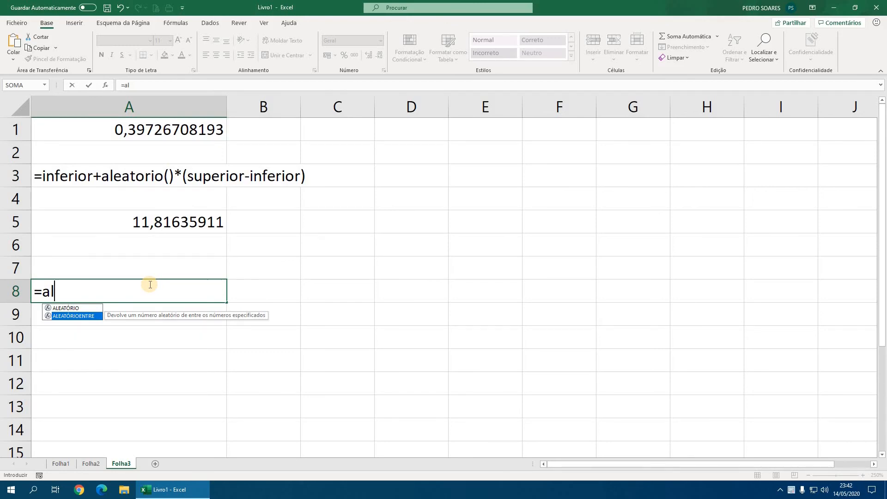
pyautogui.press('Tab')
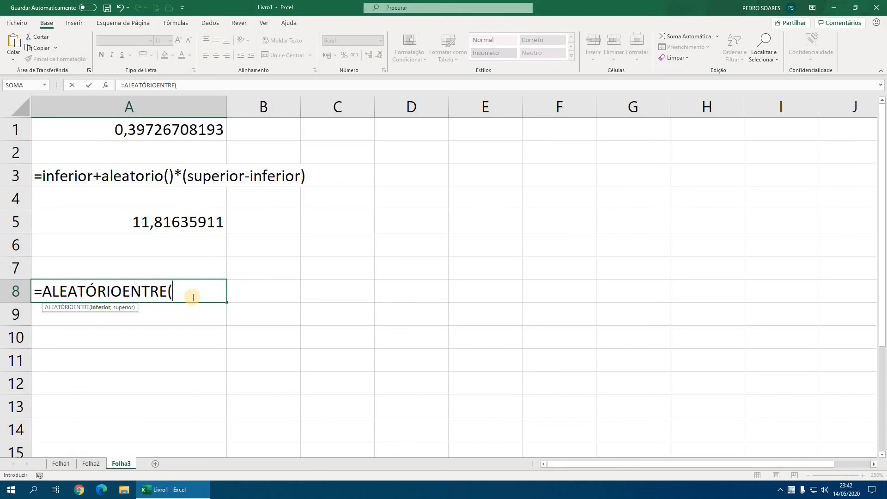
pyautogui.write('10;100')
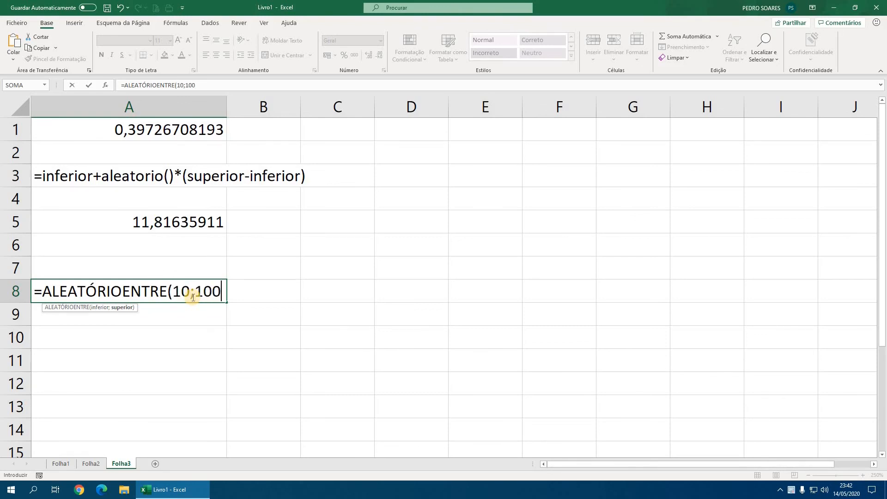
pyautogui.write(')')
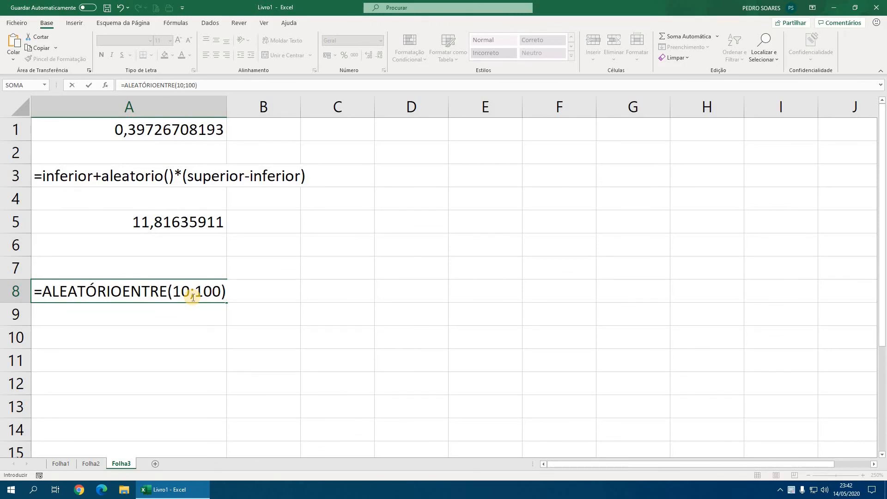
pyautogui.press('Return')
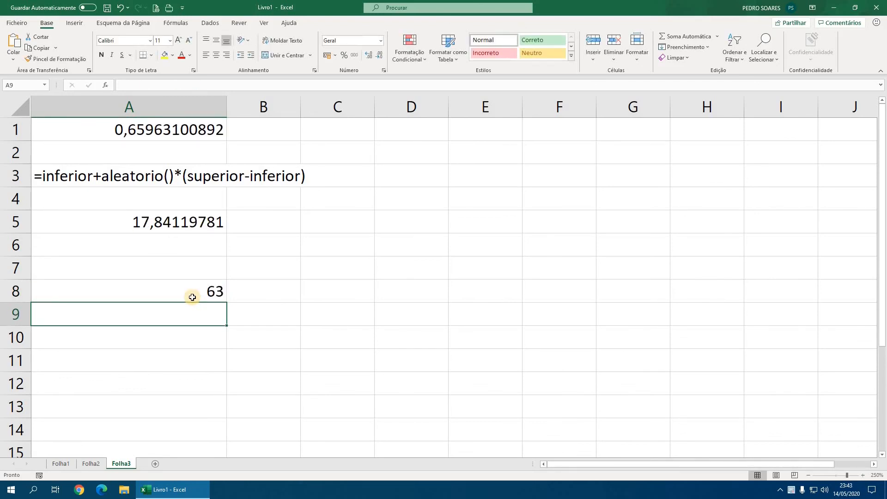
# Recalculate the sheet repeatedly to watch the random integers produced in A8
pyautogui.press('F9')
pyautogui.press('F9')
pyautogui.press('F9')
pyautogui.press('F9')
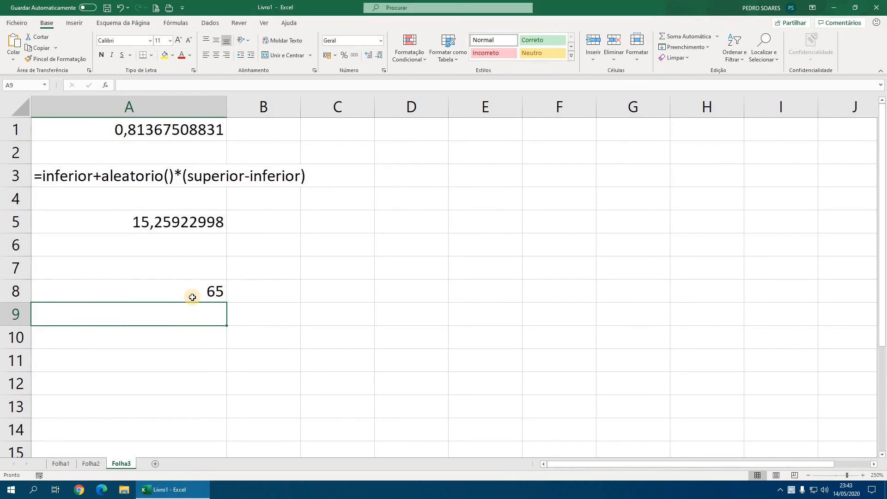
pyautogui.press('F9')
pyautogui.press('F9')
pyautogui.press('F9')
pyautogui.press('F9')
pyautogui.press('F9')
pyautogui.press('F9')
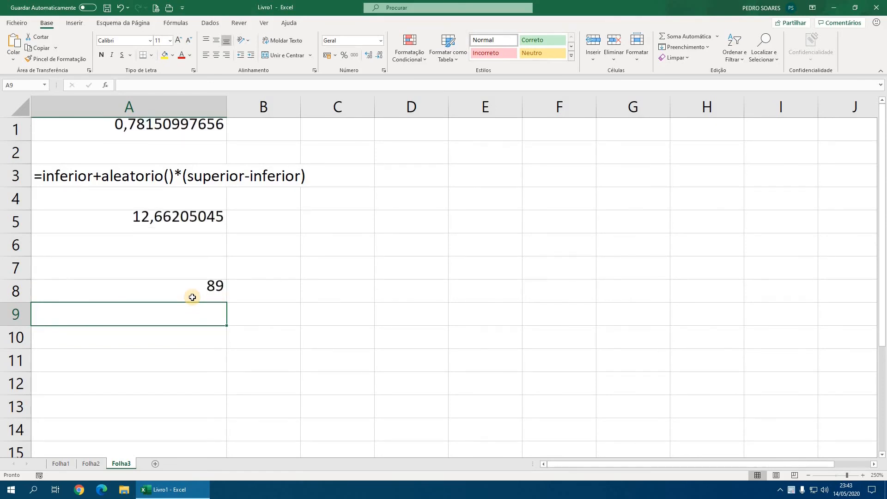
# Set the number format of A8 to nine decimal places
pyautogui.click(192, 297)
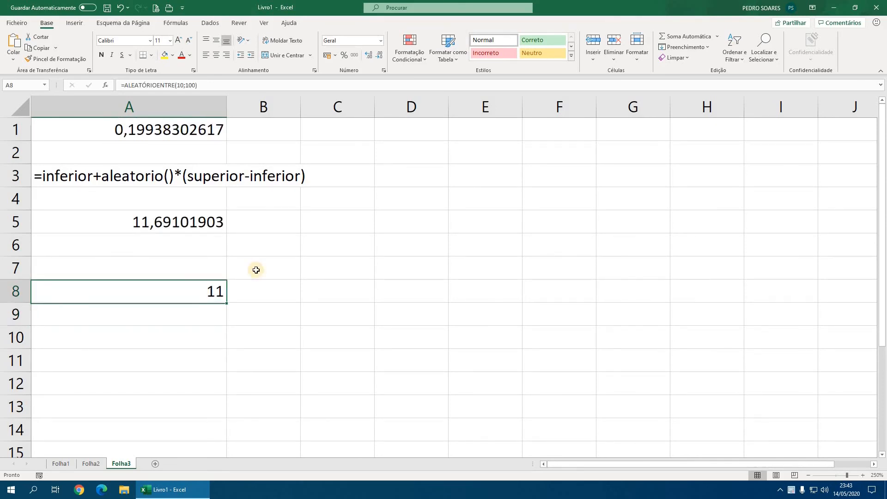
pyautogui.click(368, 56)
pyautogui.click(368, 55)
pyautogui.click(369, 55)
pyautogui.click(369, 56)
pyautogui.click(380, 55)
pyautogui.click(380, 55)
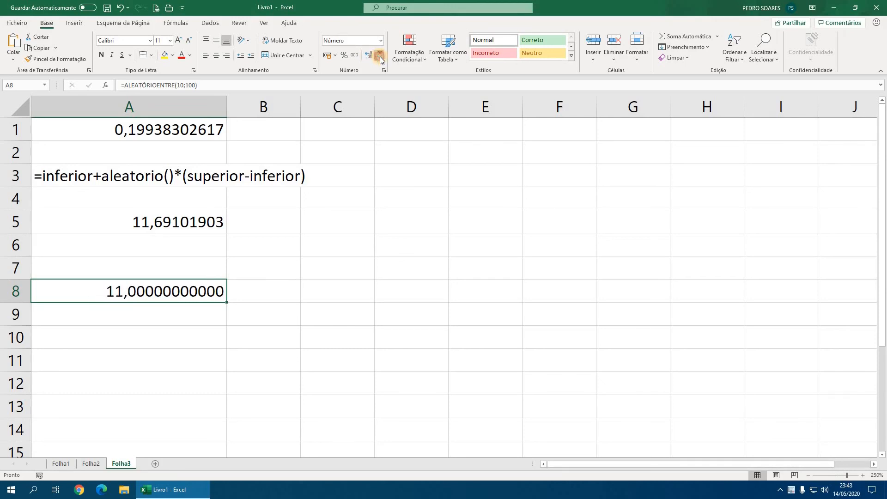
pyautogui.click(379, 55)
pyautogui.click(380, 55)
# Delete the formula in A8, undo the deletion, and recalculate from the empty cell A9
pyautogui.press('Delete')
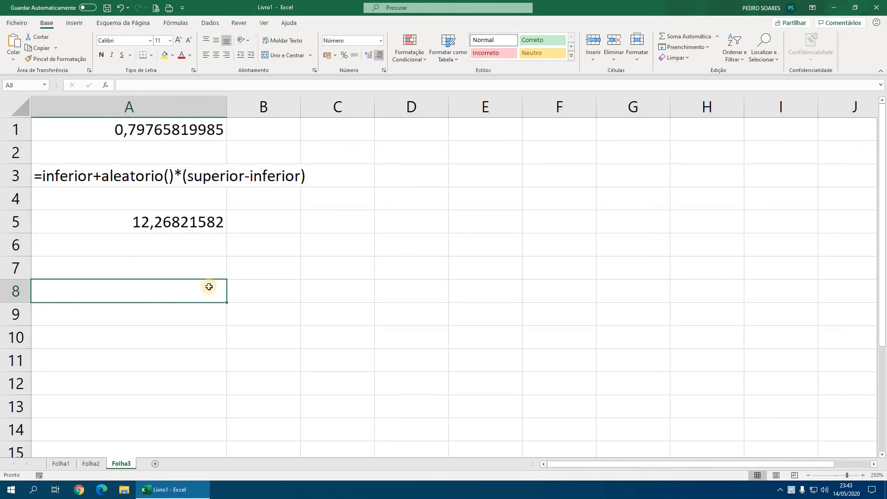
pyautogui.hotkey('ctrl', 'z')
pyautogui.click(198, 319)
pyautogui.press('Delete')
pyautogui.press('Delete')
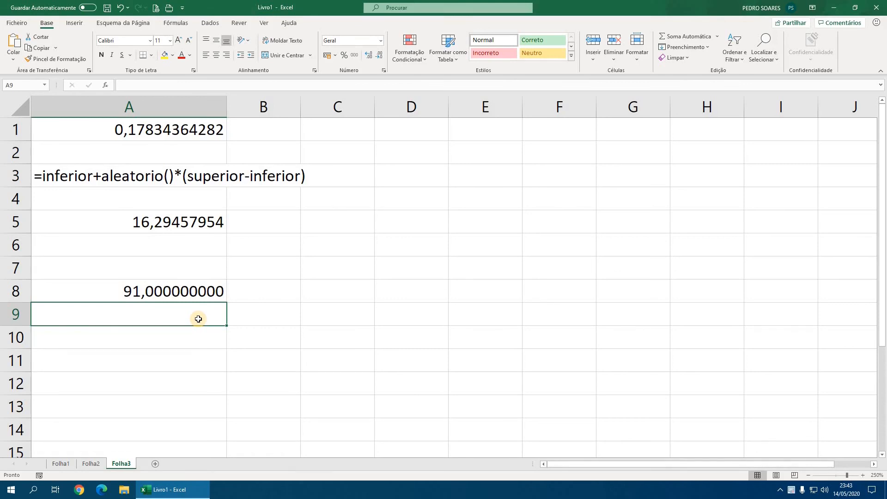
# Add a new blank worksheet after Folha3
pyautogui.click(155, 463)
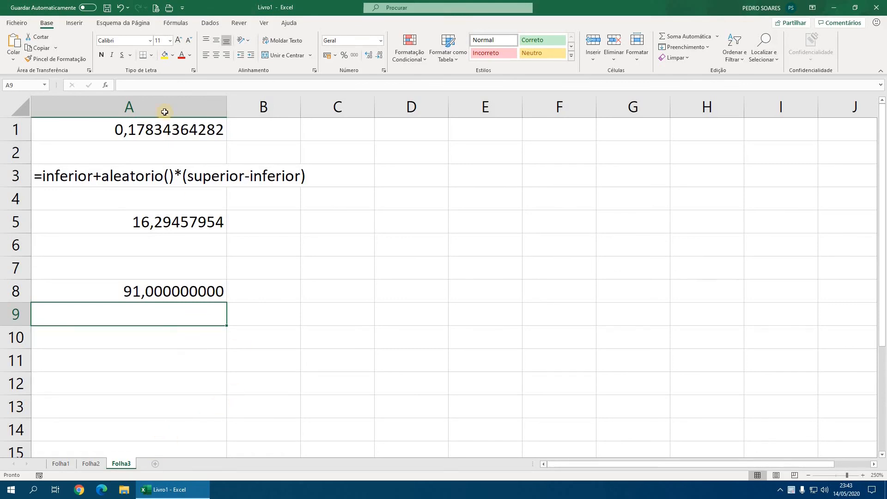
pyautogui.scroll(10, 135, 206)
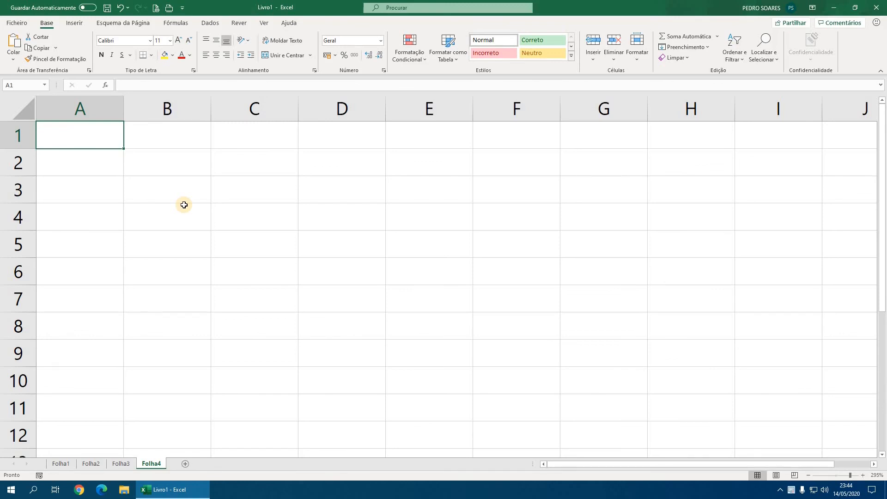
pyautogui.write('=pro')
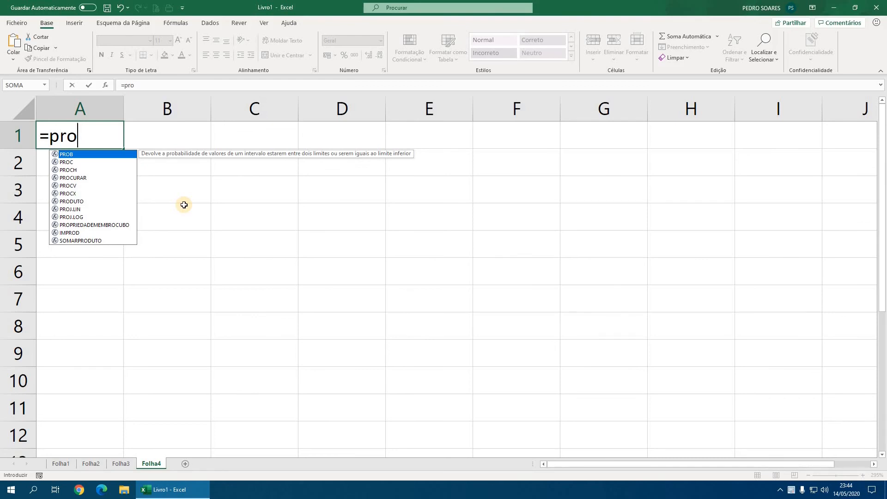
pyautogui.write('d')
pyautogui.press('Tab')
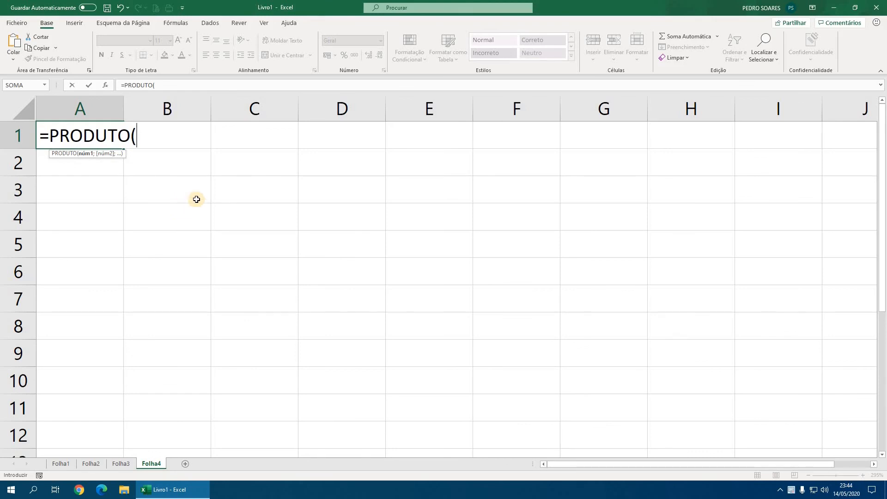
pyautogui.press('Escape')
# Fill the range A1:A5 with the formula =ALEATÓRIOENTRE(10;100)
pyautogui.moveTo(102, 181); pyautogui.dragTo(127, 234)
pyautogui.write('=ale')
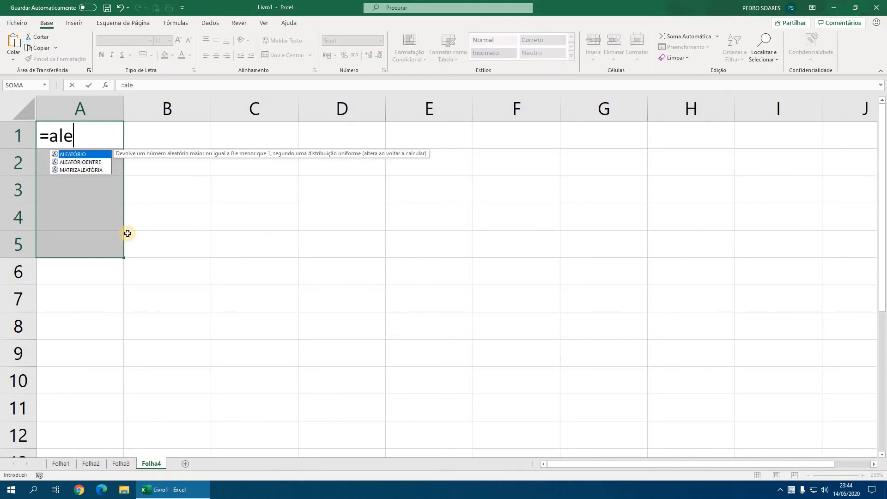
pyautogui.press('Down')
pyautogui.press('Tab')
pyautogui.write('10;')
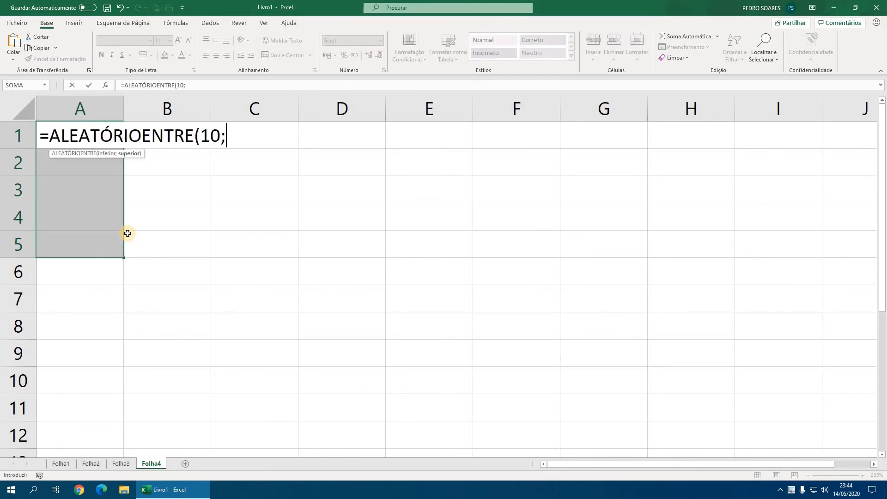
pyautogui.write('100)')
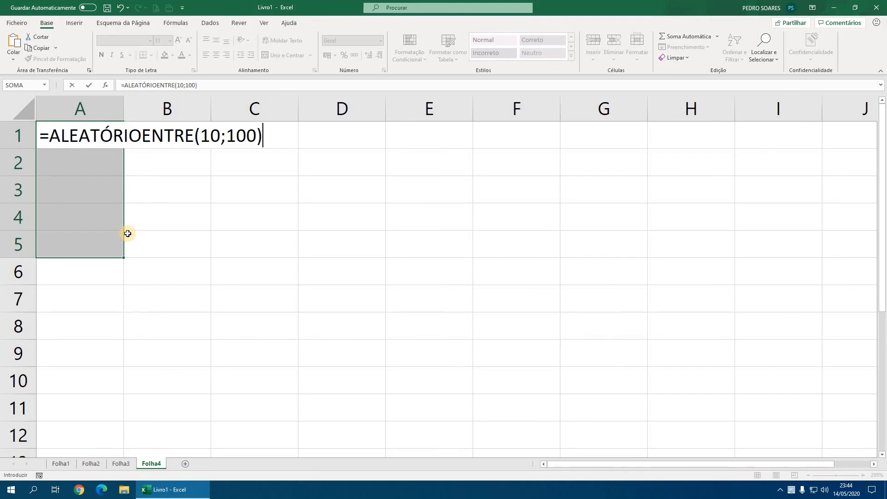
pyautogui.hotkey('ctrl', 'Return')
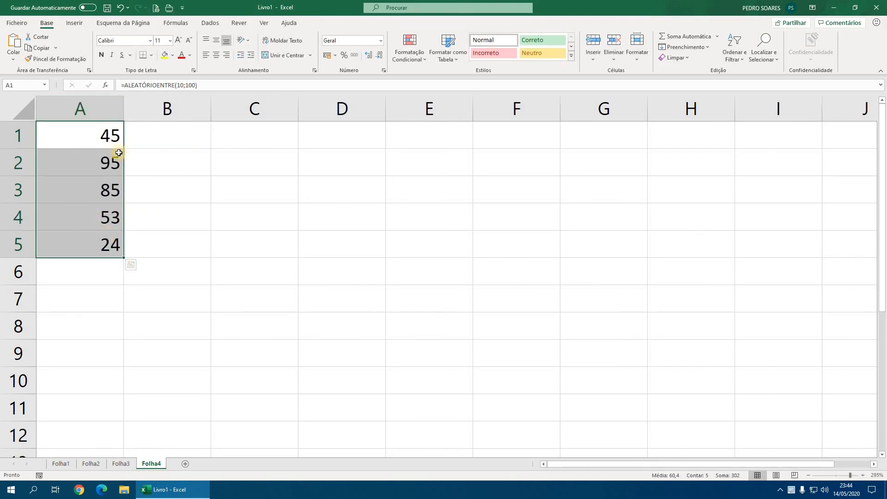
# Centre the contents of A1:A5 and replace their formulas in place with pasted values and number formatting
pyautogui.click(216, 56)
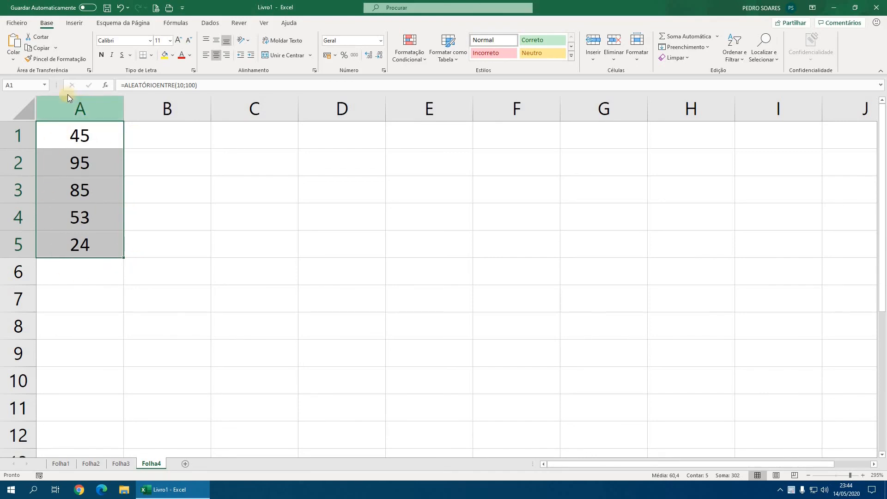
pyautogui.click(38, 49)
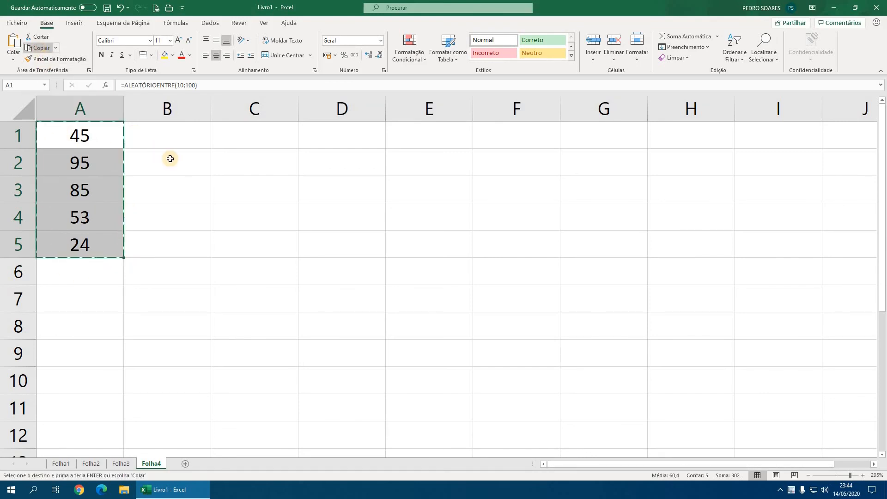
pyautogui.click(13, 56)
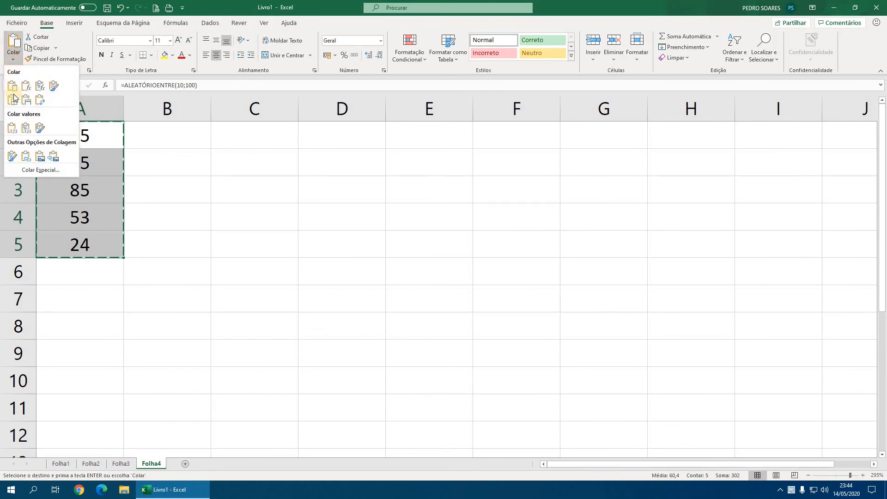
pyautogui.click(27, 131)
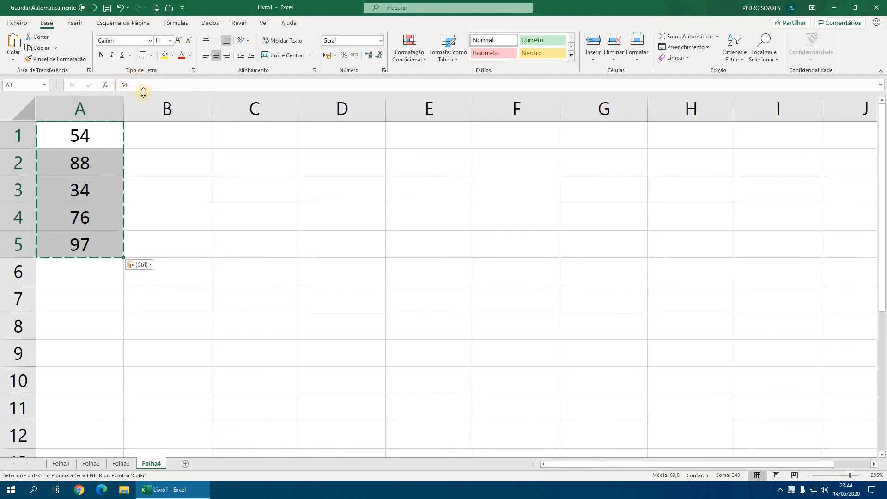
pyautogui.click(102, 146)
pyautogui.press('Escape')
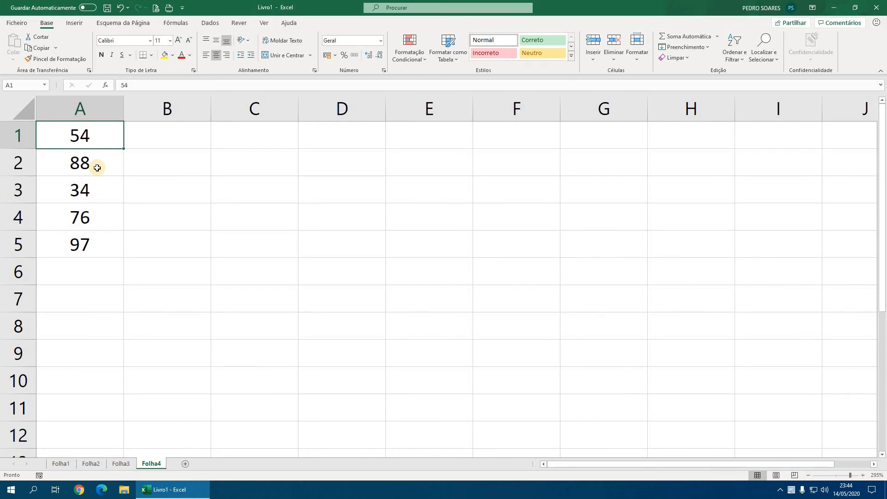
# Enter the formula =PRODUTO(A1:A5) in A7 to multiply the five numbers
pyautogui.moveTo(76, 245); pyautogui.dragTo(79, 131)
pyautogui.click(95, 293)
pyautogui.write('=pro')
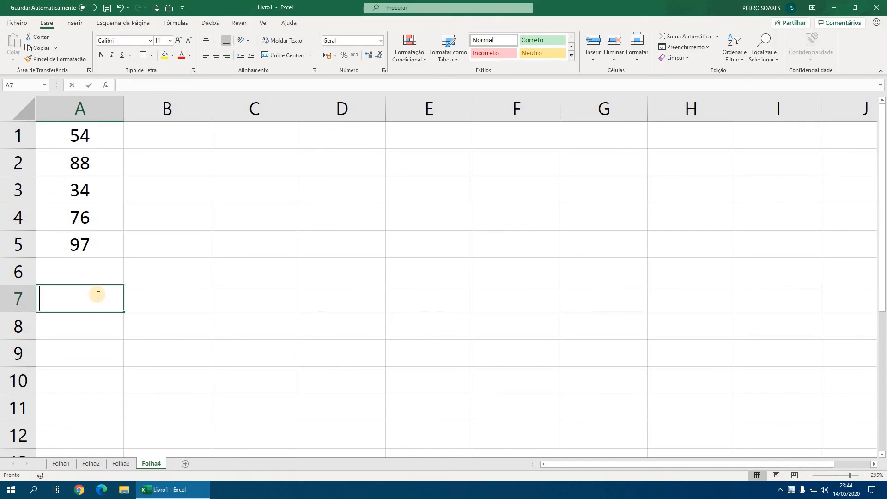
pyautogui.press('Tab')
pyautogui.press('BackSpace')
pyautogui.press('BackSpace')
pyautogui.write('d')
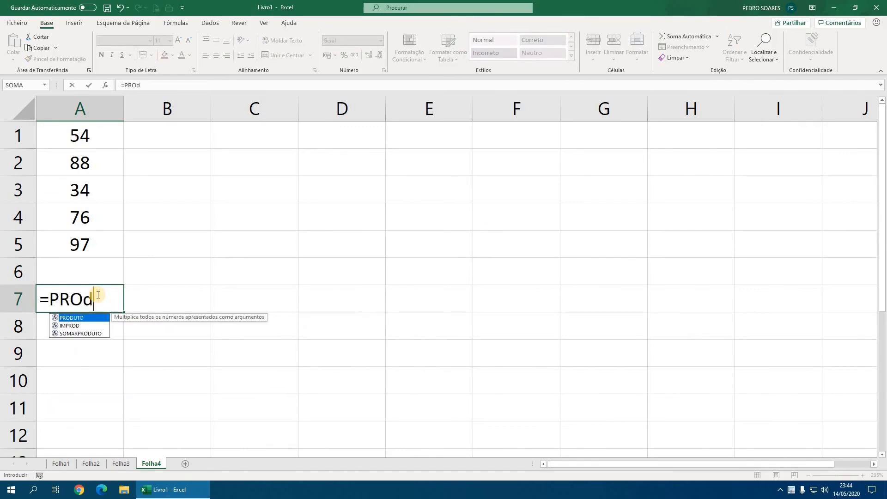
pyautogui.press('Tab')
pyautogui.moveTo(77, 136); pyautogui.dragTo(80, 245)
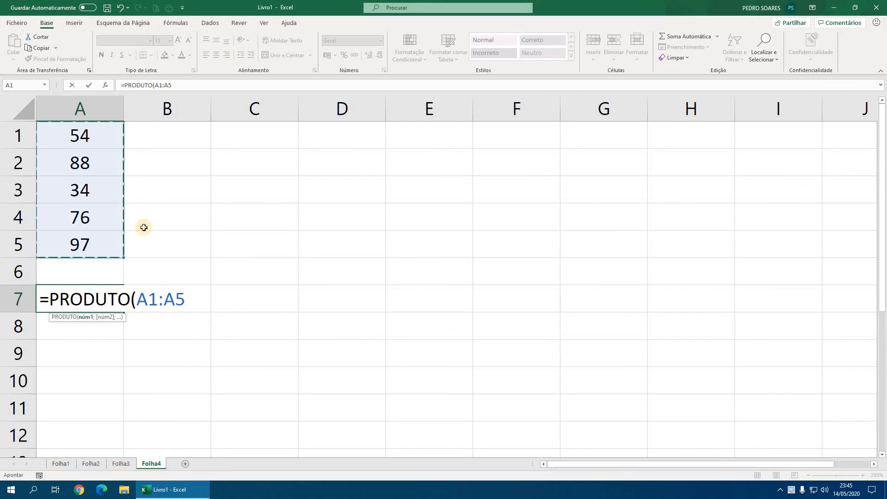
pyautogui.press('Return')
pyautogui.click(95, 297)
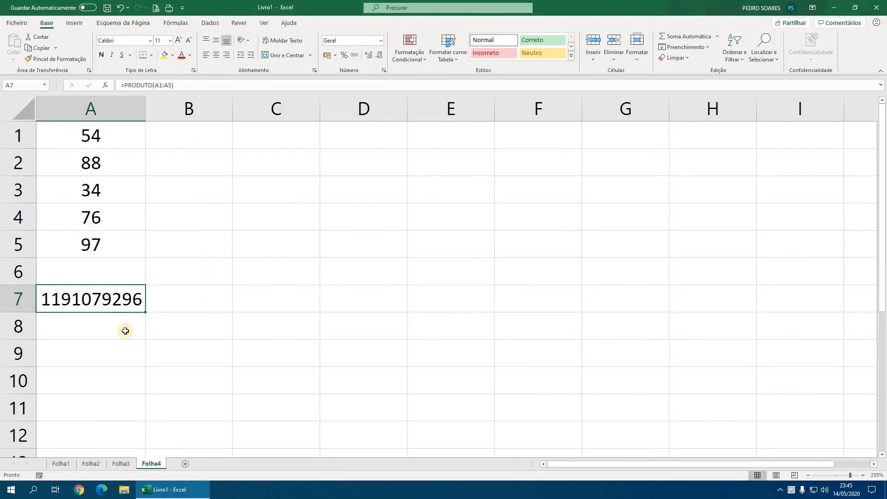
# Draft the formula =A1^3 in A8 and erase everything after the equals sign
pyautogui.click(197, 143)
pyautogui.click(99, 133)
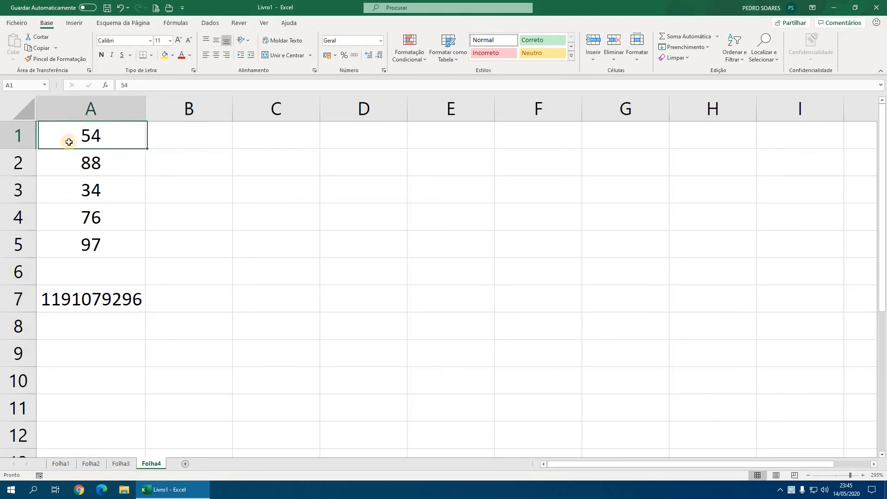
pyautogui.click(104, 319)
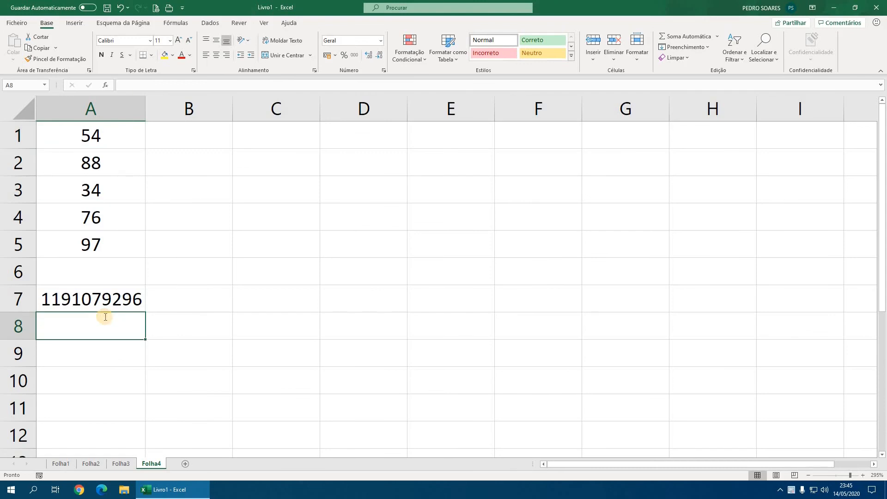
pyautogui.write('=')
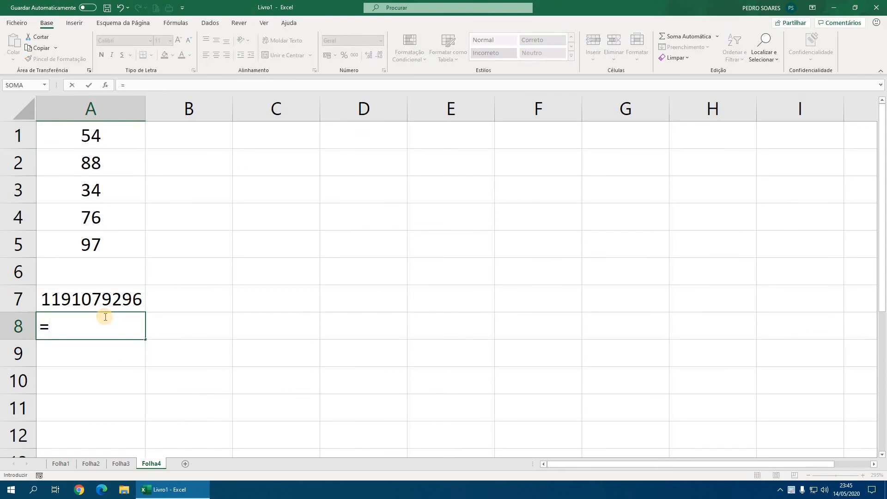
pyautogui.click(115, 132)
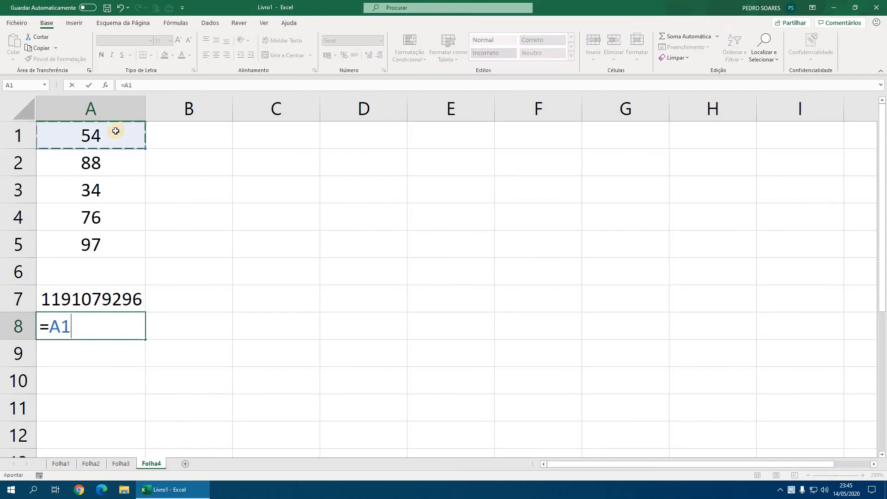
pyautogui.write('^3')
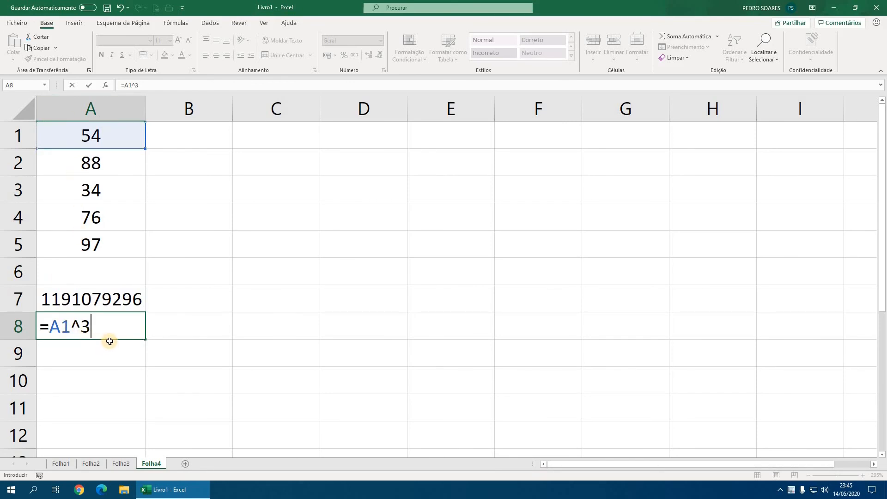
pyautogui.press('BackSpace')
pyautogui.press('BackSpace')
pyautogui.press('BackSpace')
pyautogui.press('BackSpace')
# Complete the formula in A8 as =POTÊNCIA(A1;3) to raise A1 to the third power
pyautogui.write('pro')
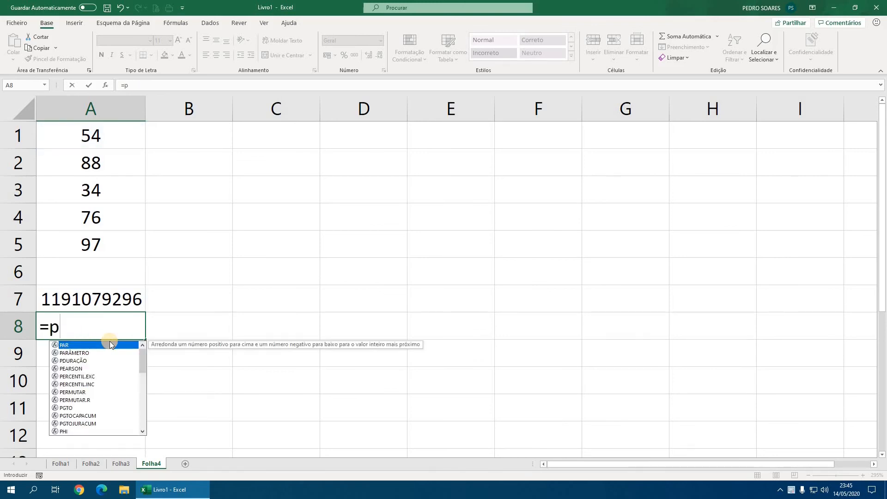
pyautogui.press('BackSpace')
pyautogui.press('BackSpace')
pyautogui.write('ot')
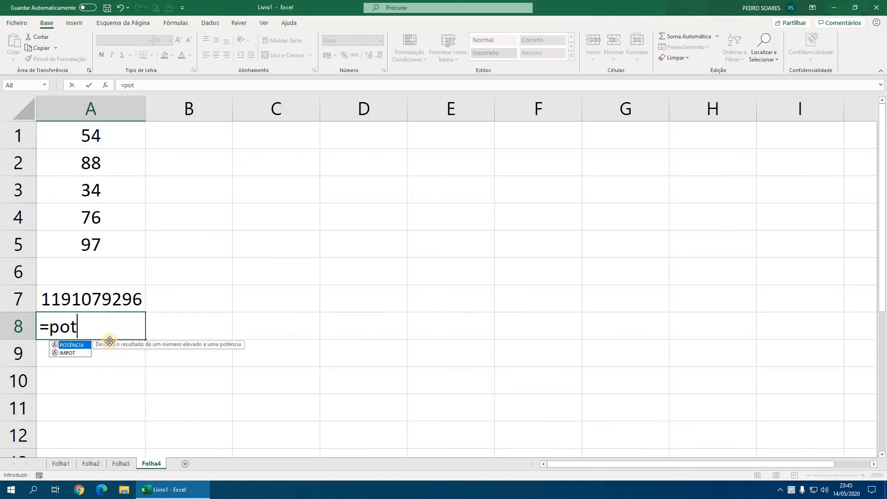
pyautogui.press('Tab')
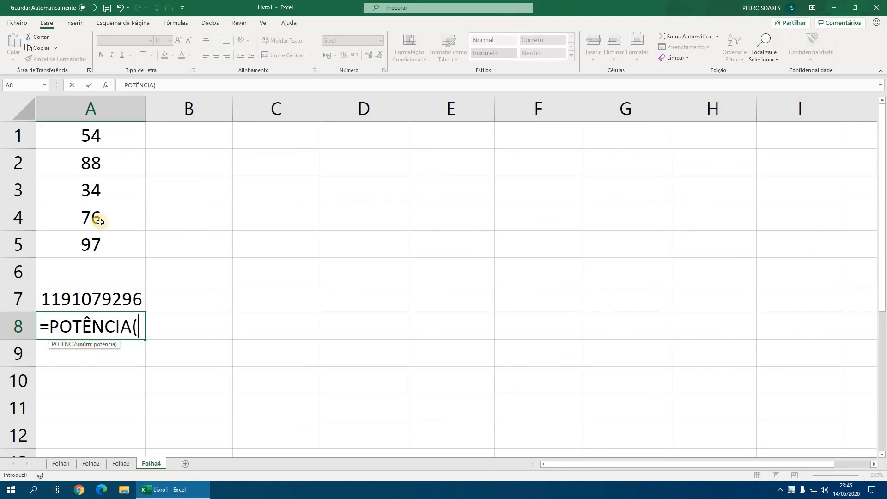
pyautogui.click(90, 128)
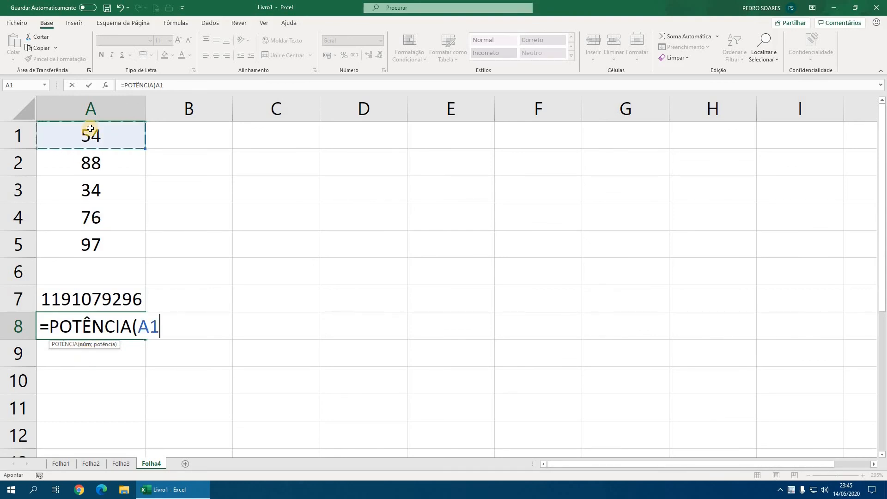
pyautogui.write(';3')
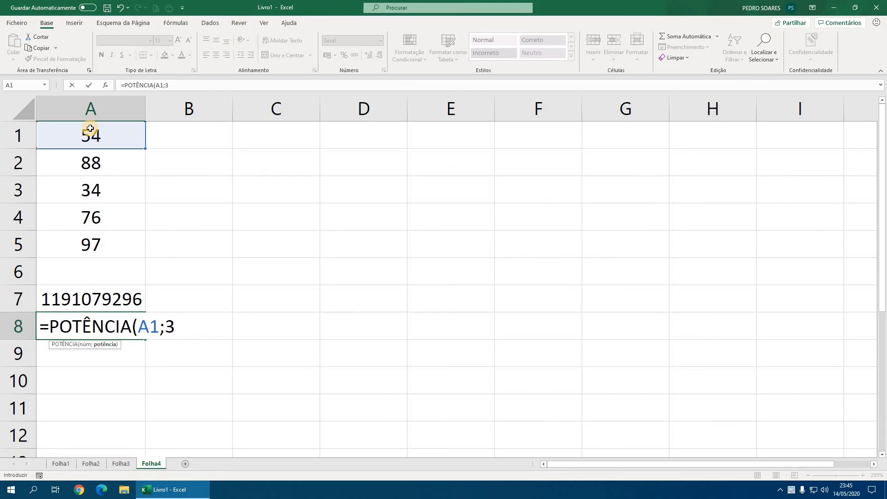
pyautogui.write(')')
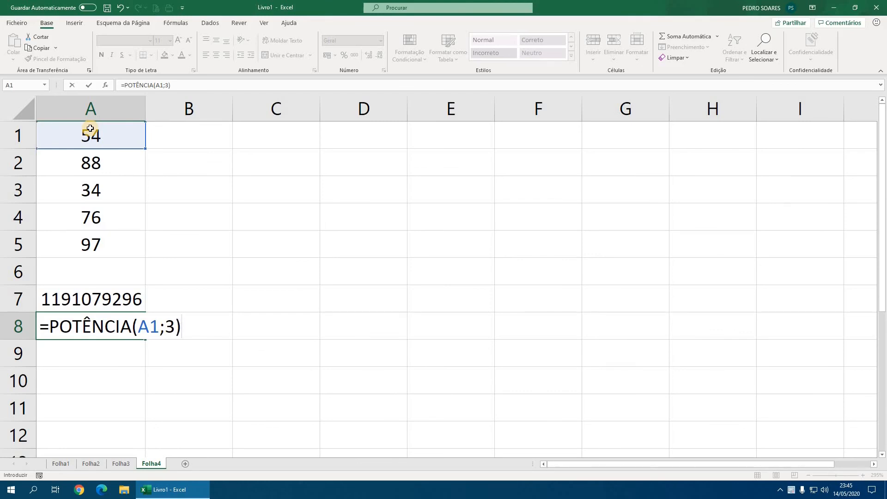
pyautogui.press('Return')
pyautogui.click(117, 327)
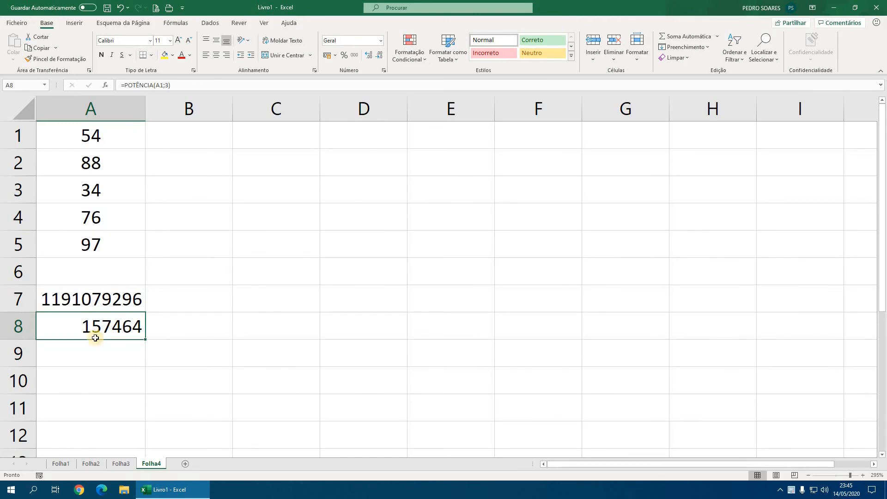
# Enter the formula =RAIZQ(A1) in A9 to calculate the square root of A1
pyautogui.click(89, 358)
pyautogui.write('=rai')
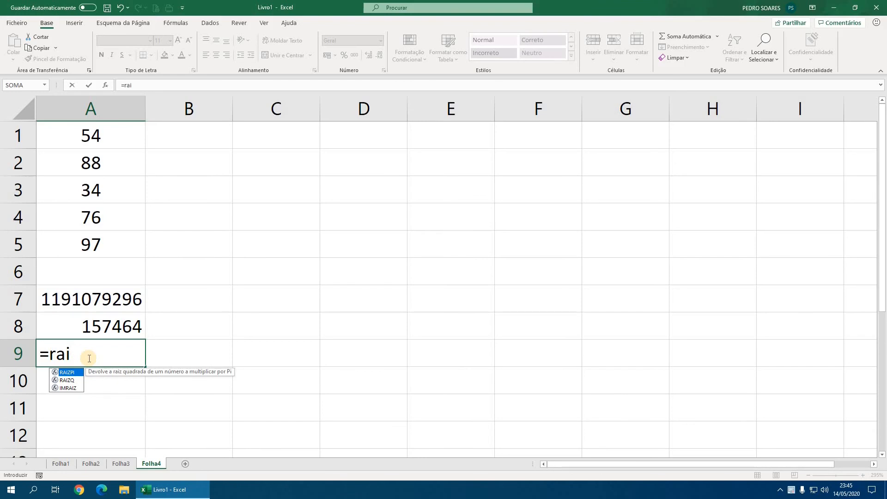
pyautogui.press('Down')
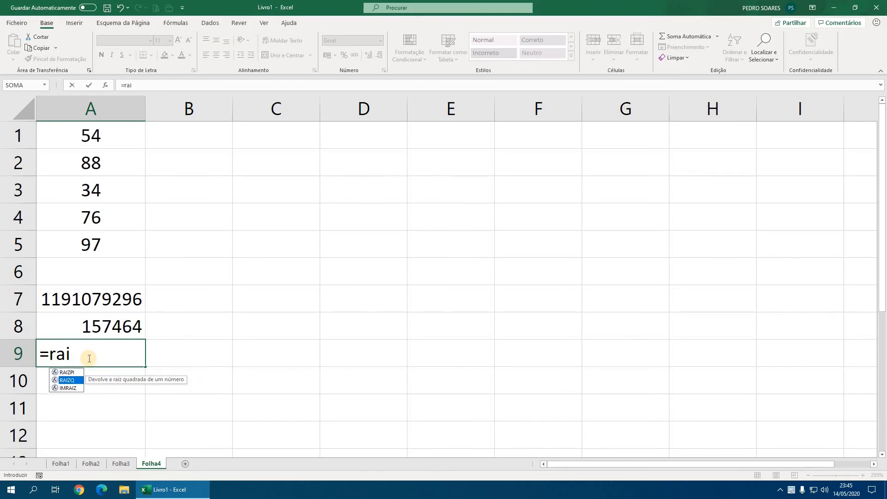
pyautogui.press('Tab')
pyautogui.click(94, 136)
pyautogui.write(')')
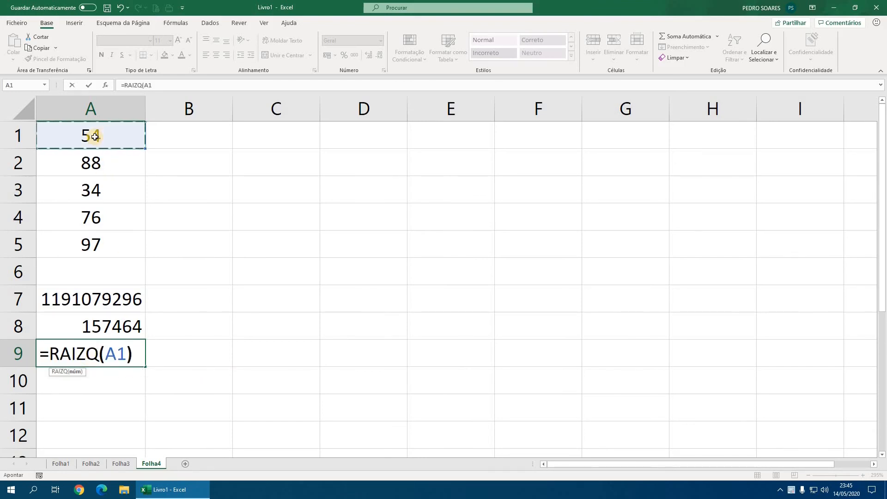
pyautogui.press('Return')
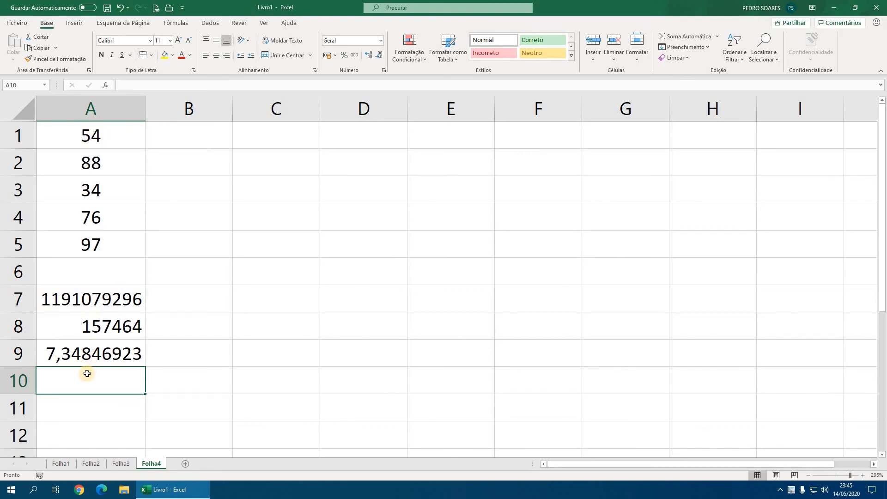
# Enter the formula =RESTO(A1;3) in A10 to calculate the remainder of A1 divided by 3
pyautogui.write('=resto')
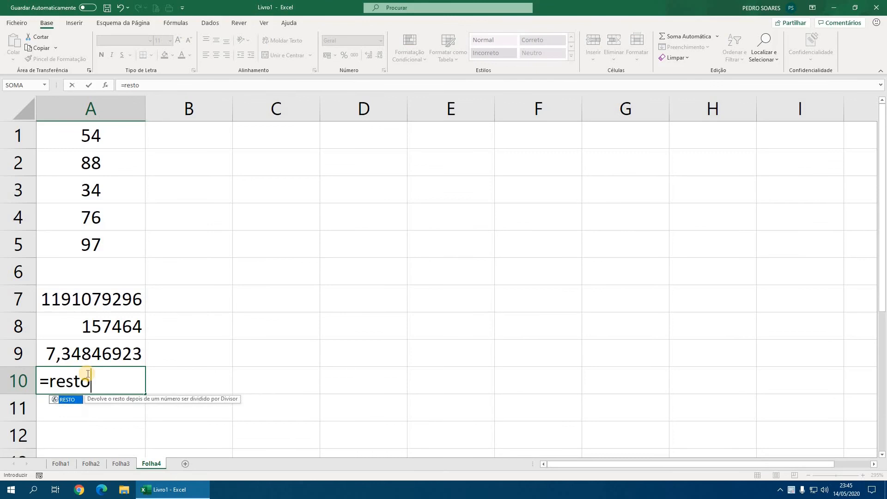
pyautogui.press('Tab')
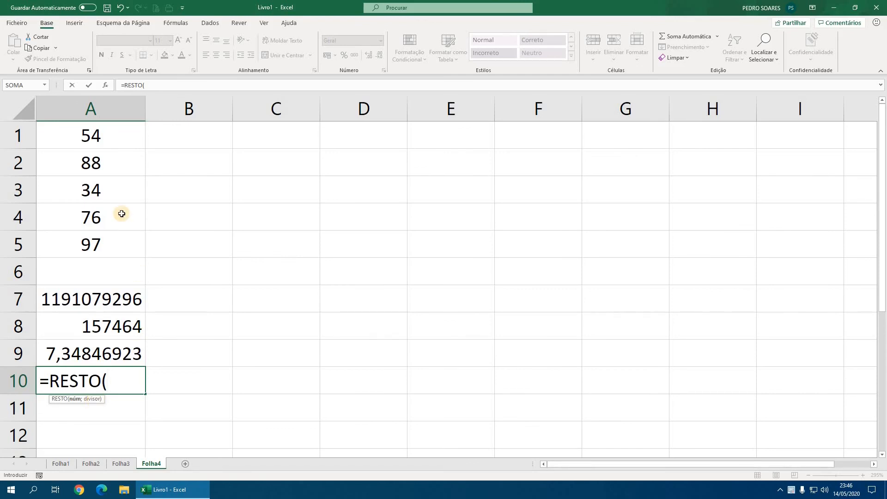
pyautogui.click(96, 135)
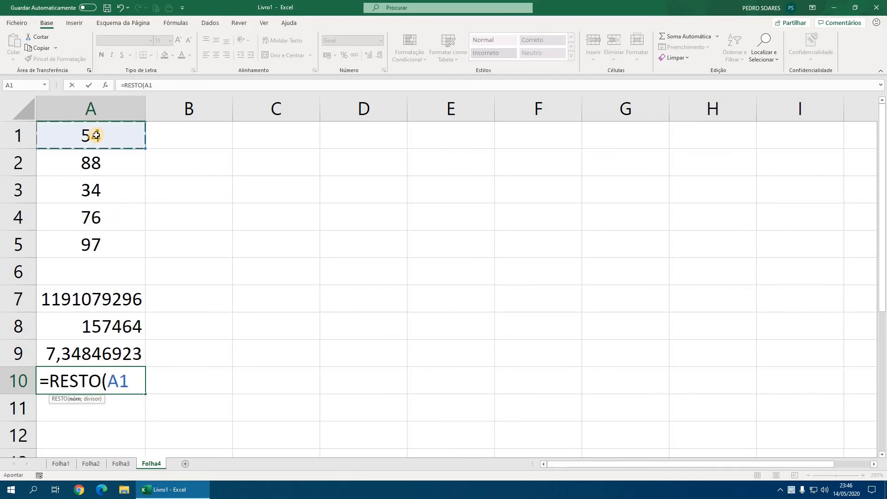
pyautogui.write(';3')
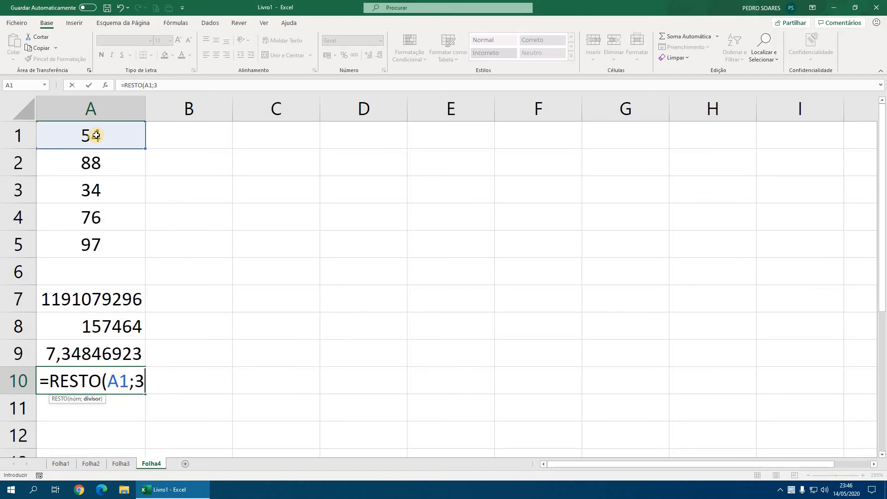
pyautogui.write(')')
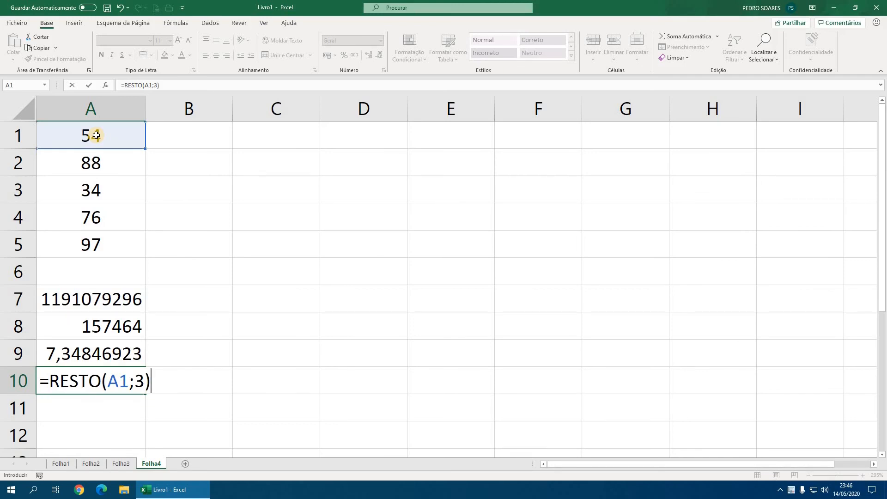
pyautogui.press('Return')
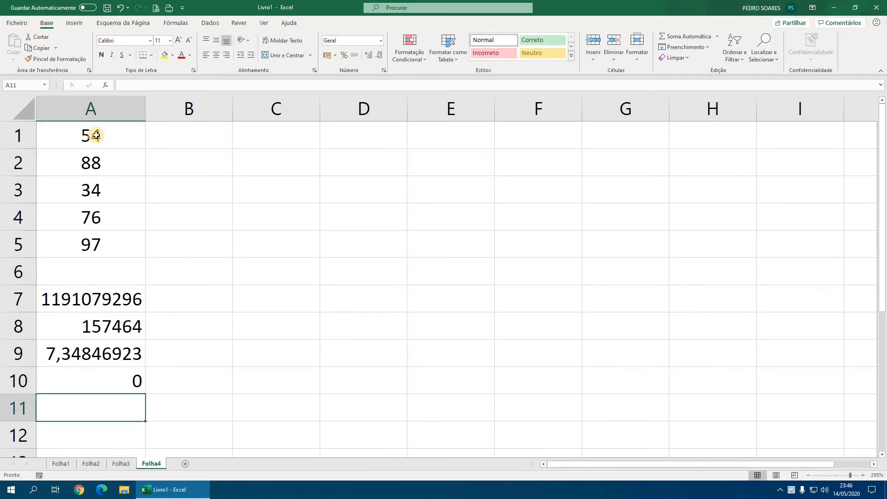
# Calculate =A1/3 in B10 to check the division, and clear the cell
pyautogui.click(201, 374)
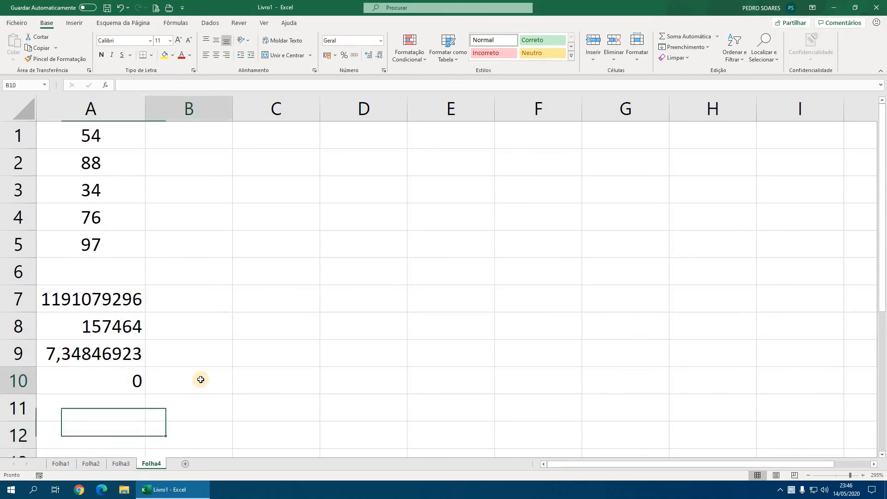
pyautogui.write('=')
pyautogui.click(104, 134)
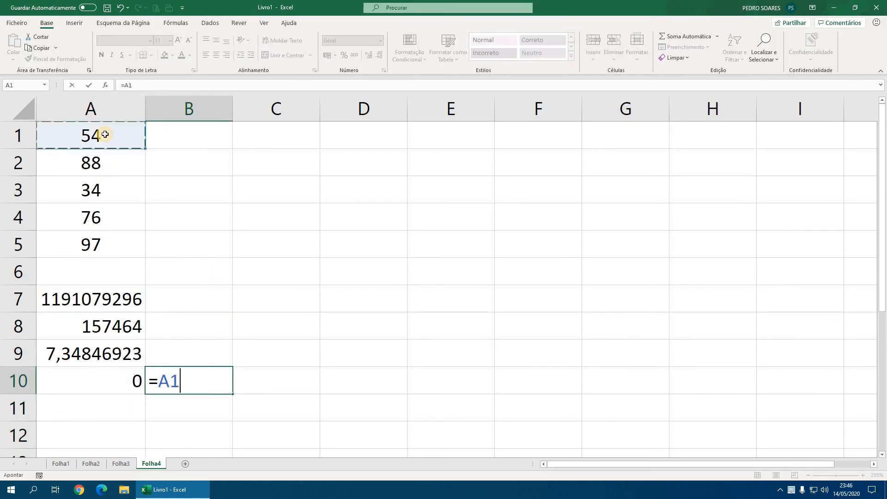
pyautogui.write('/3')
pyautogui.press('Return')
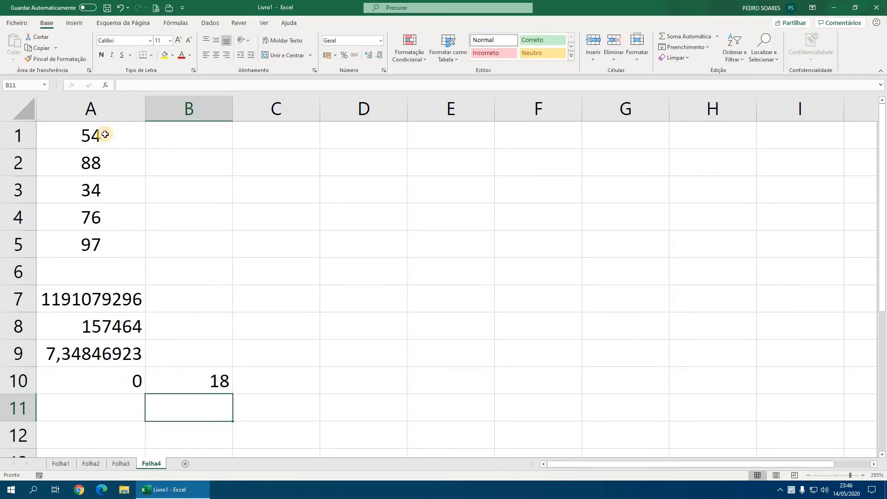
pyautogui.click(191, 377)
pyautogui.press('Delete')
# Open the RESTO formula in A10 to review its arguments, and close it without changes
pyautogui.click(136, 391)
pyautogui.doubleClick(114, 378)
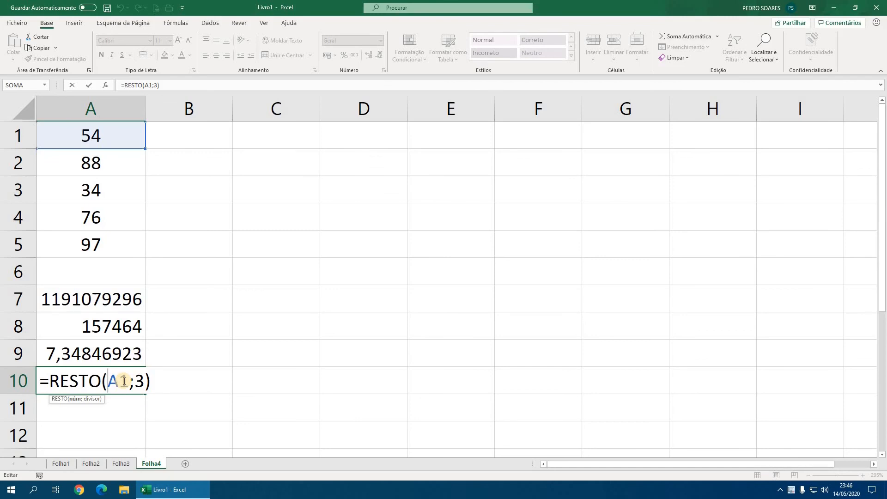
pyautogui.press('Return')
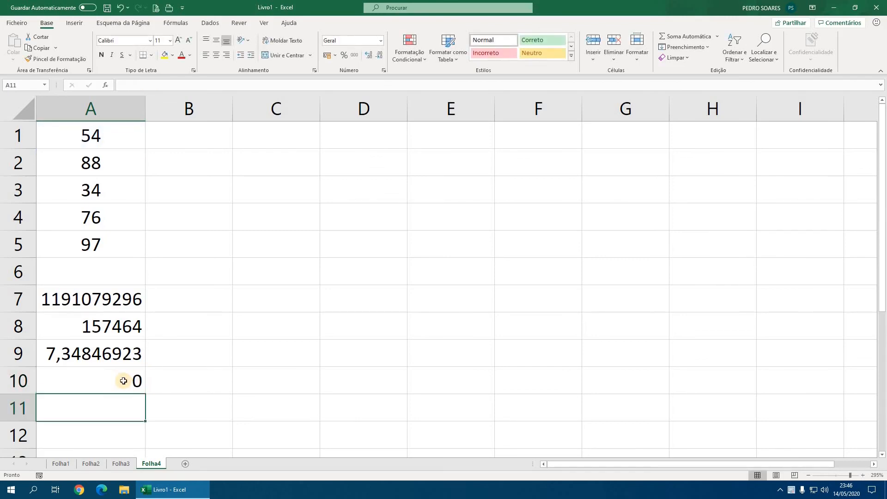